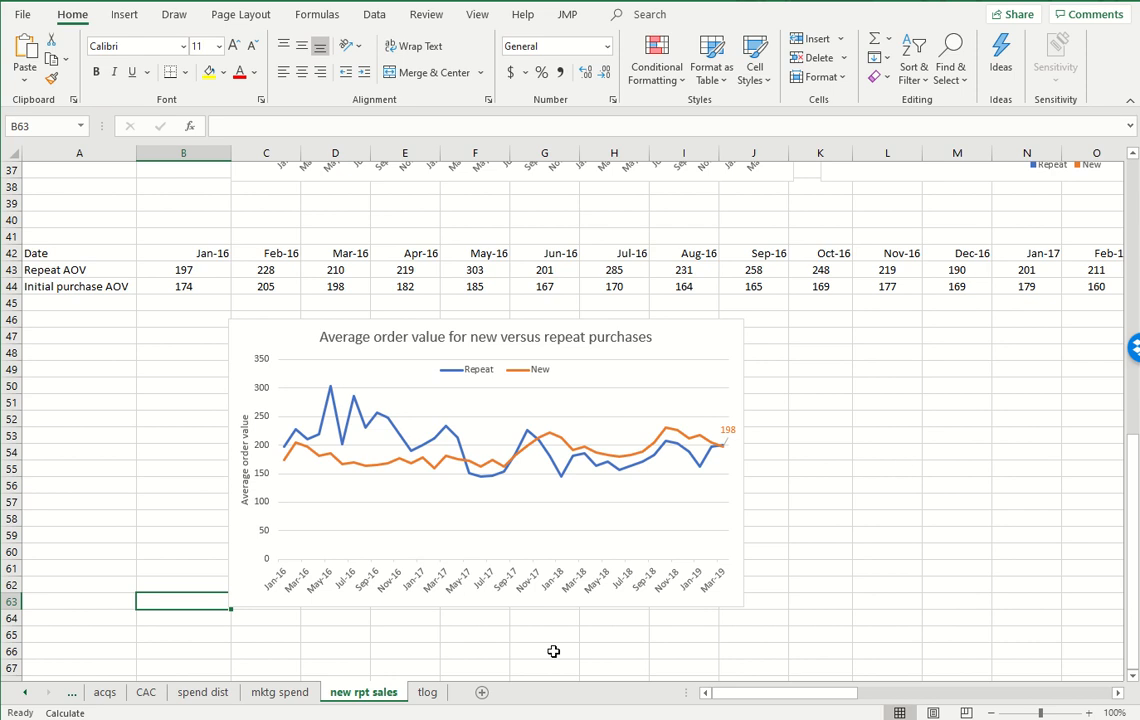
- Insert two blank rows above the header row on the tlog sheet
{"action": "left_click", "coordinate": [427, 692]}
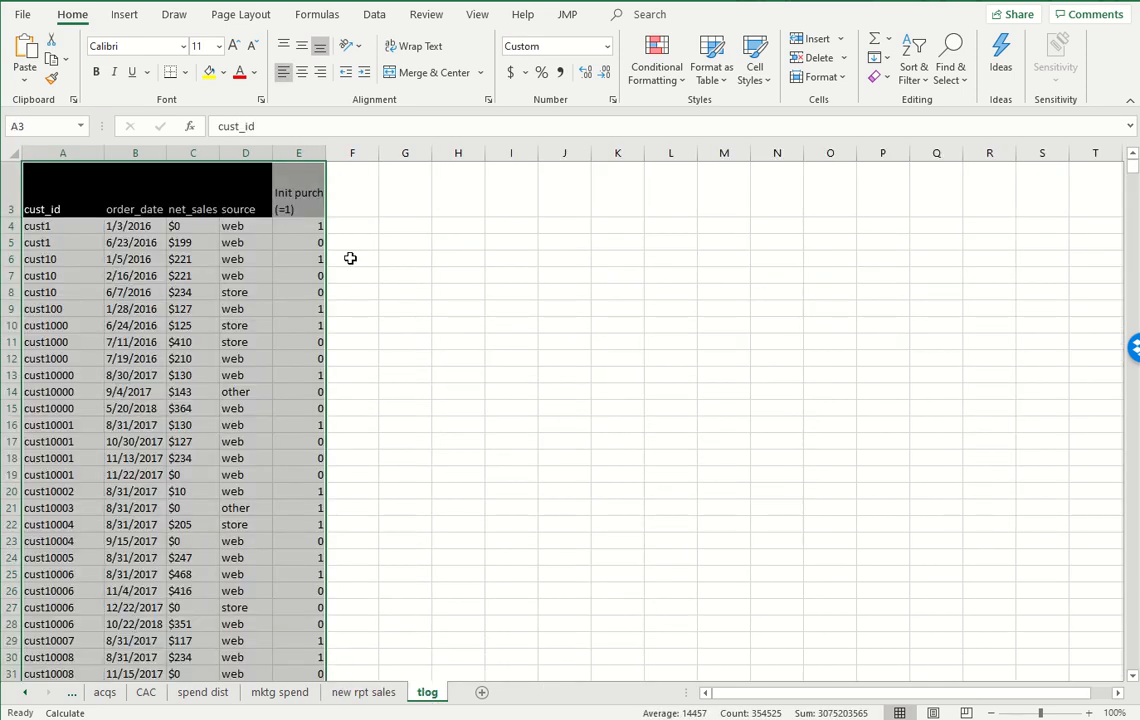
{"action": "left_click", "coordinate": [190, 190]}
{"action": "left_click", "coordinate": [10, 190]}
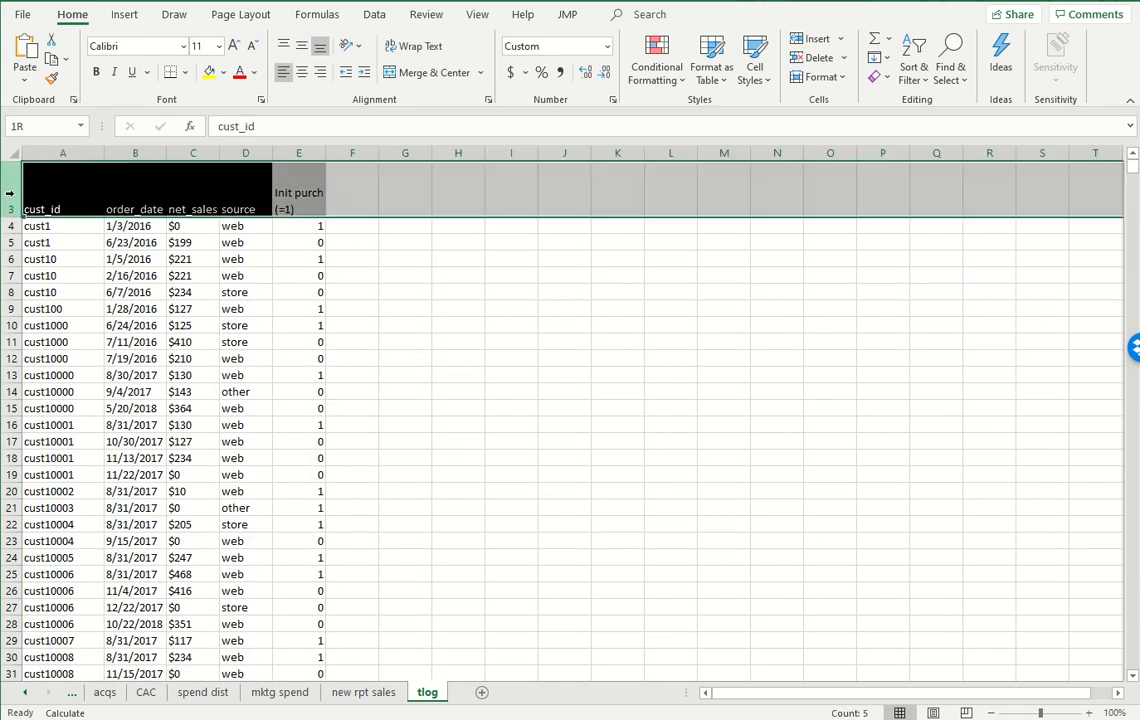
{"action": "right_click", "coordinate": [10, 190]}
{"action": "left_click", "coordinate": [56, 328]}
{"action": "key", "text": "F4"}
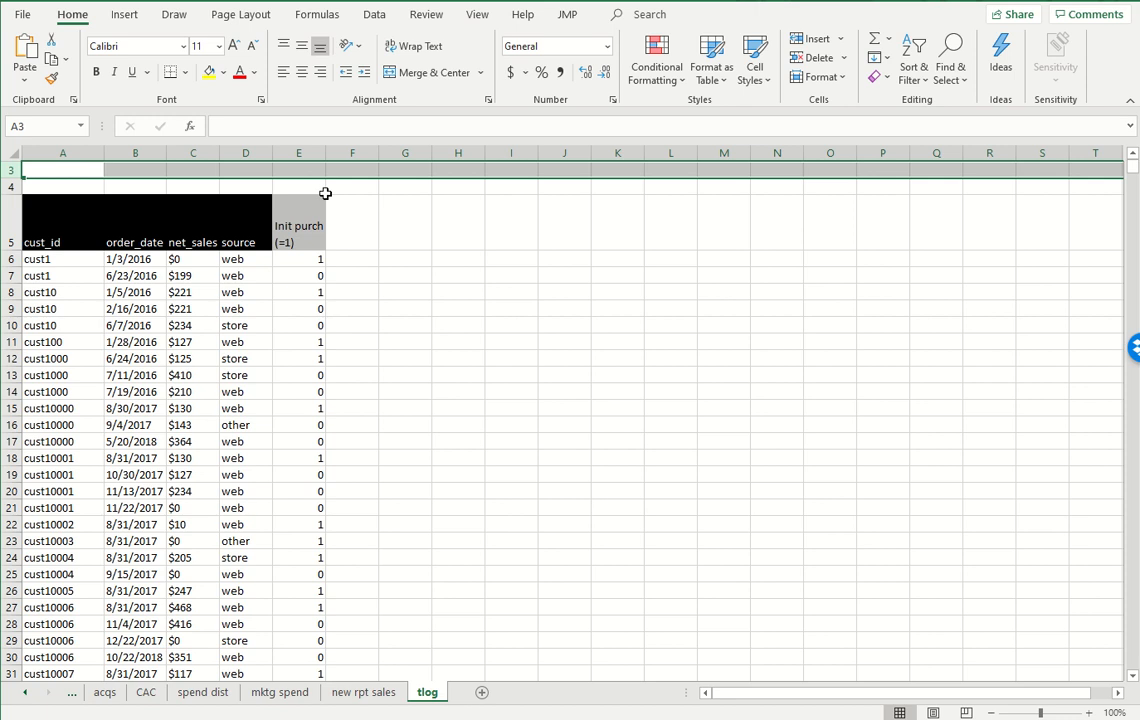
- Enter the label "Contribution margin" in cell E3 and its value of 40% in G3
{"action": "left_click", "coordinate": [305, 170]}
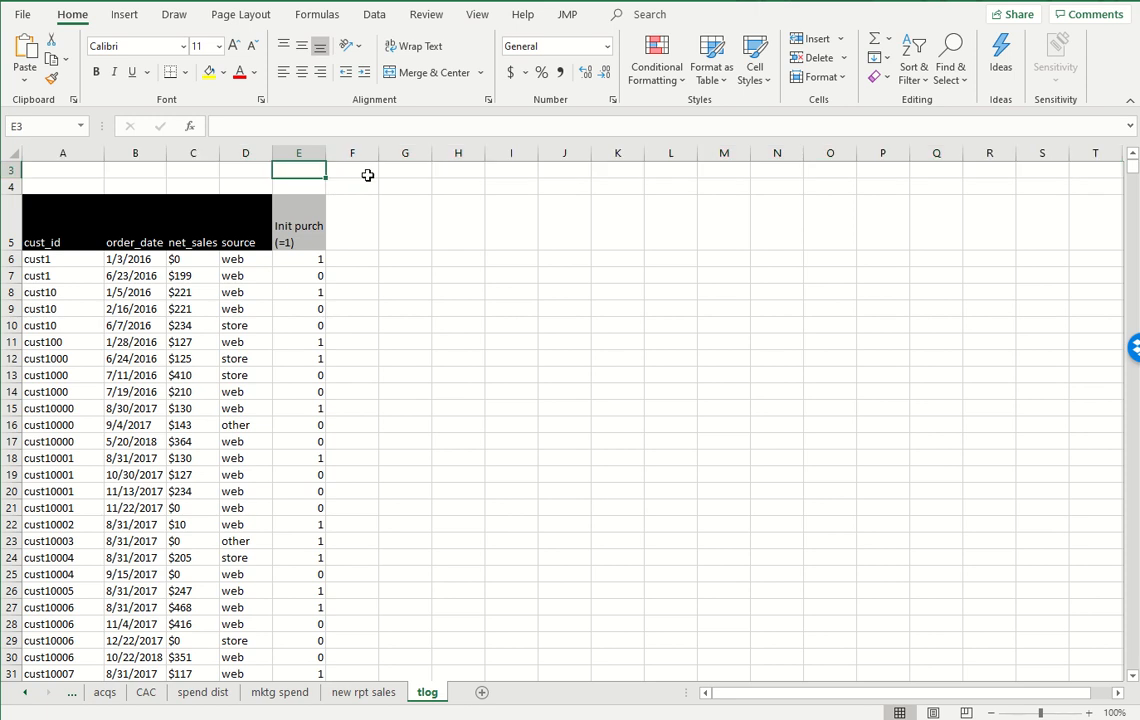
{"action": "type", "text": "Contri"}
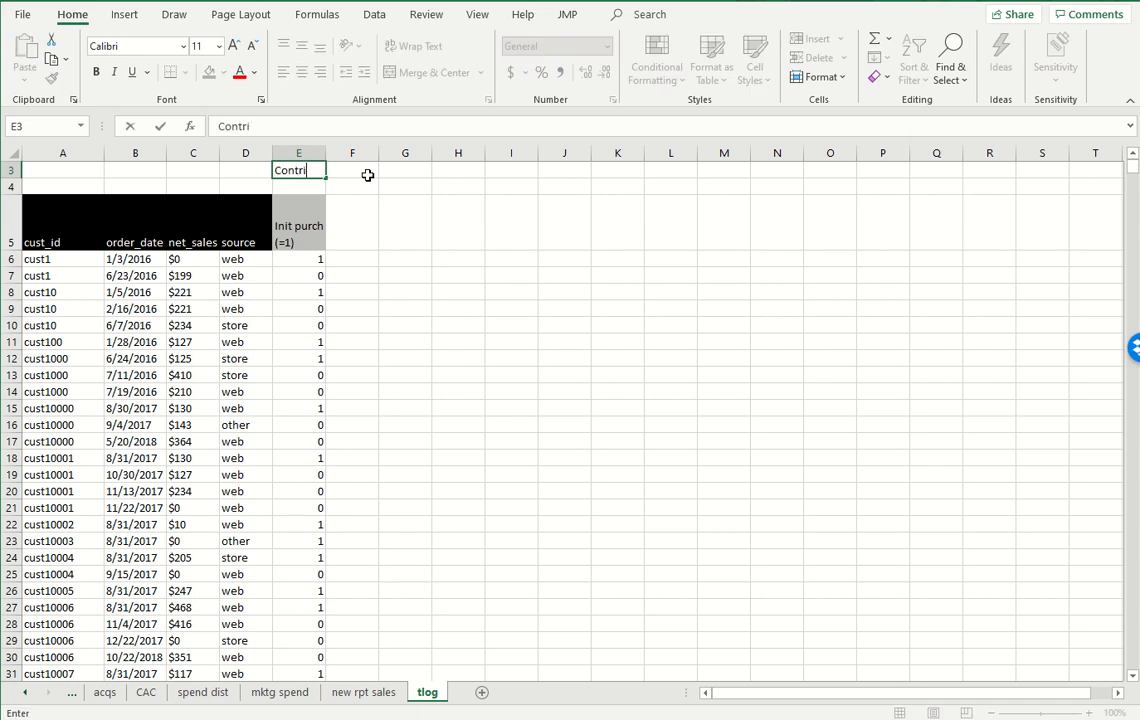
{"action": "type", "text": "bution margin"}
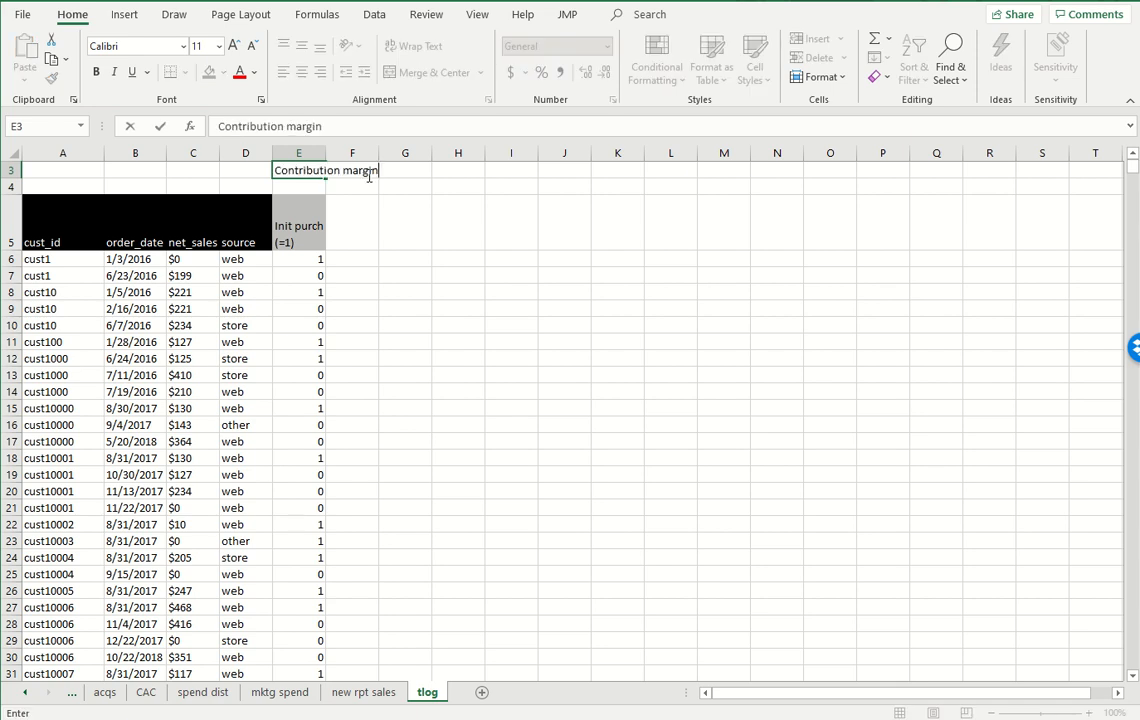
{"action": "key", "text": "Tab"}
{"action": "key", "text": "Tab"}
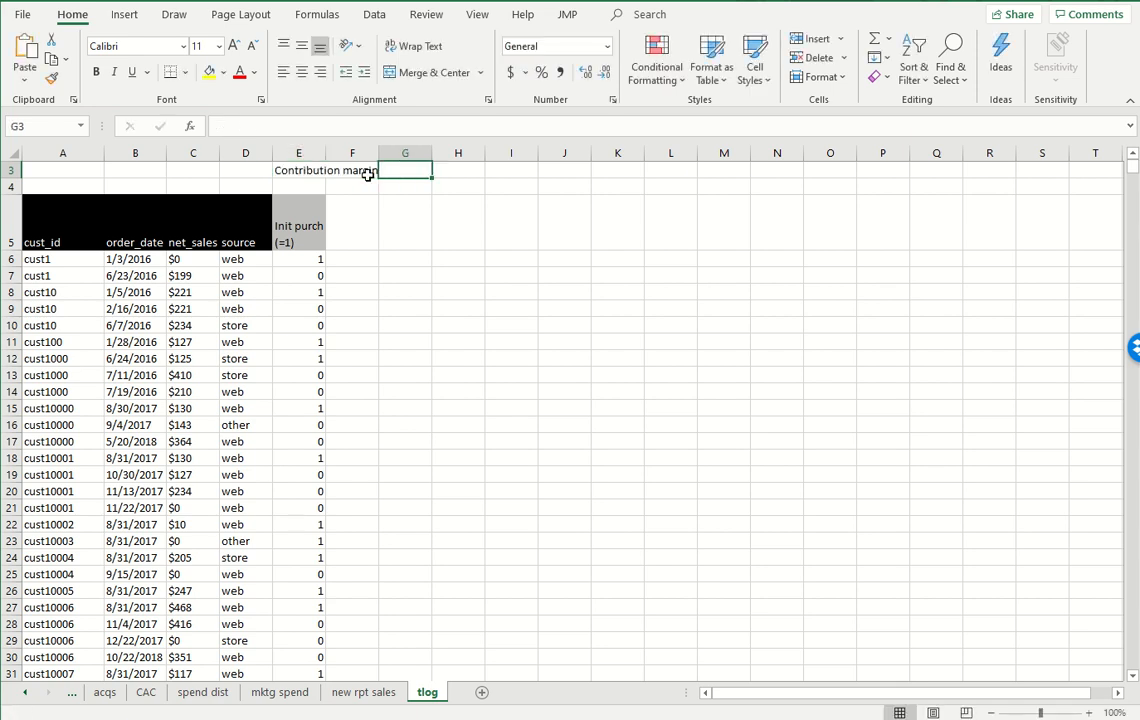
{"action": "type", "text": "40"}
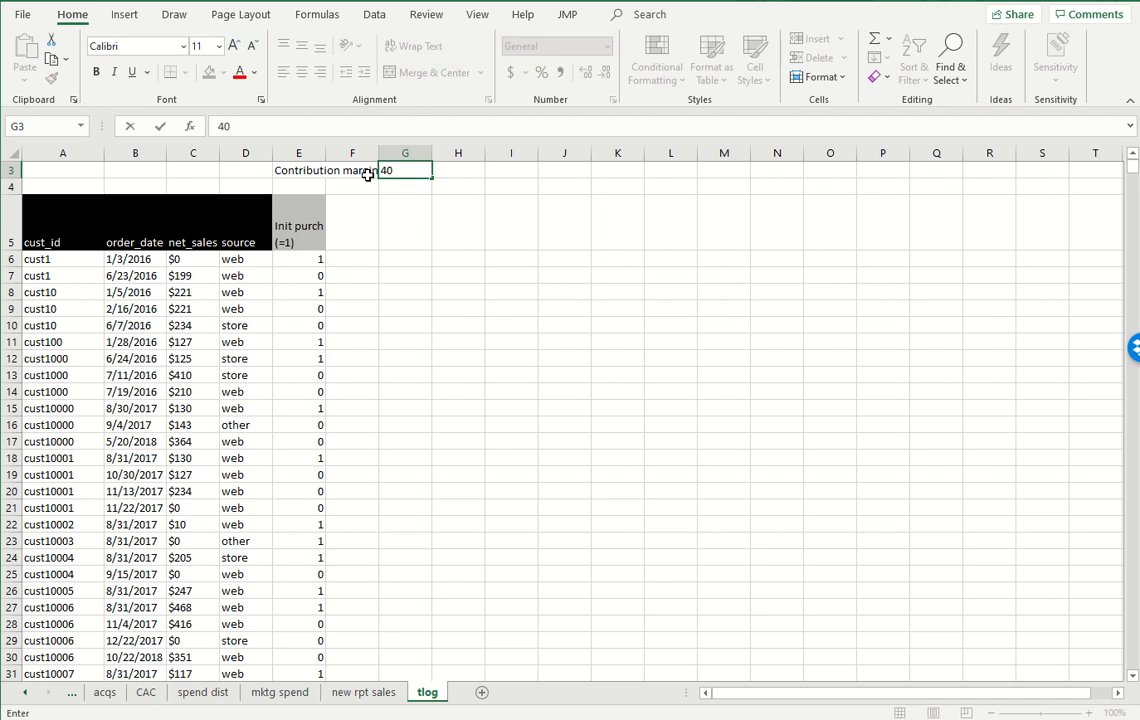
{"action": "type", "text": "%"}
{"action": "key", "text": "Return"}
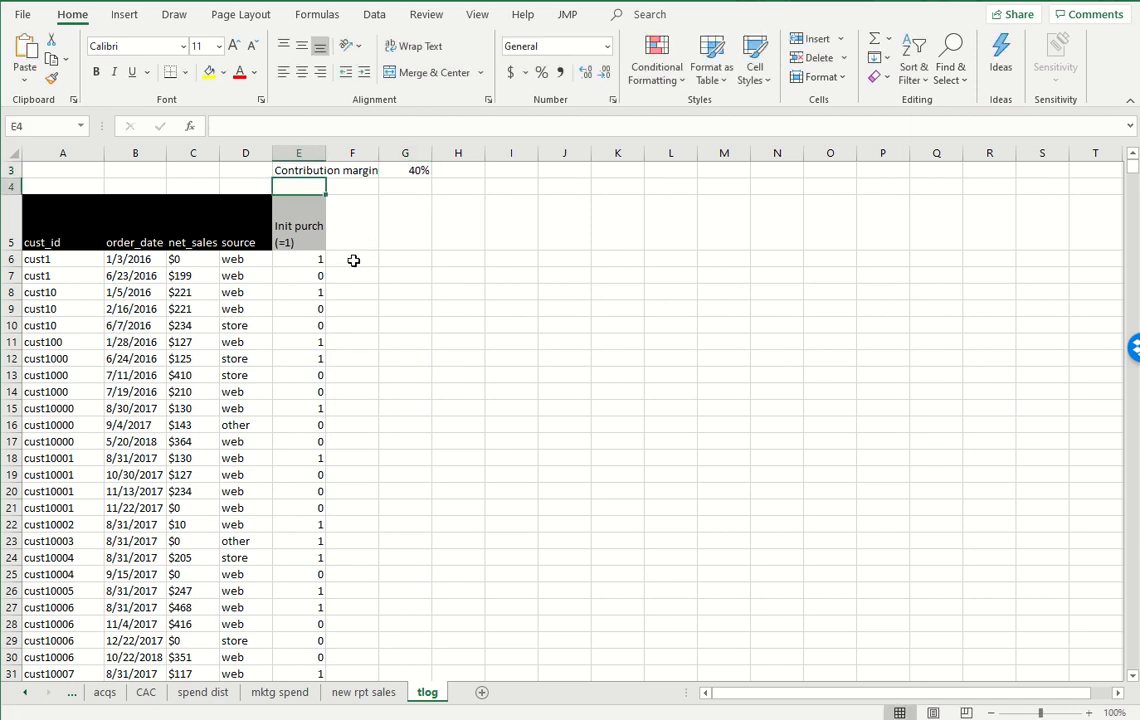
- Add the column header "Contribution profit" in cell F5, beside the Init purch header
{"action": "left_click", "coordinate": [357, 221]}
{"action": "type", "text": "C"}
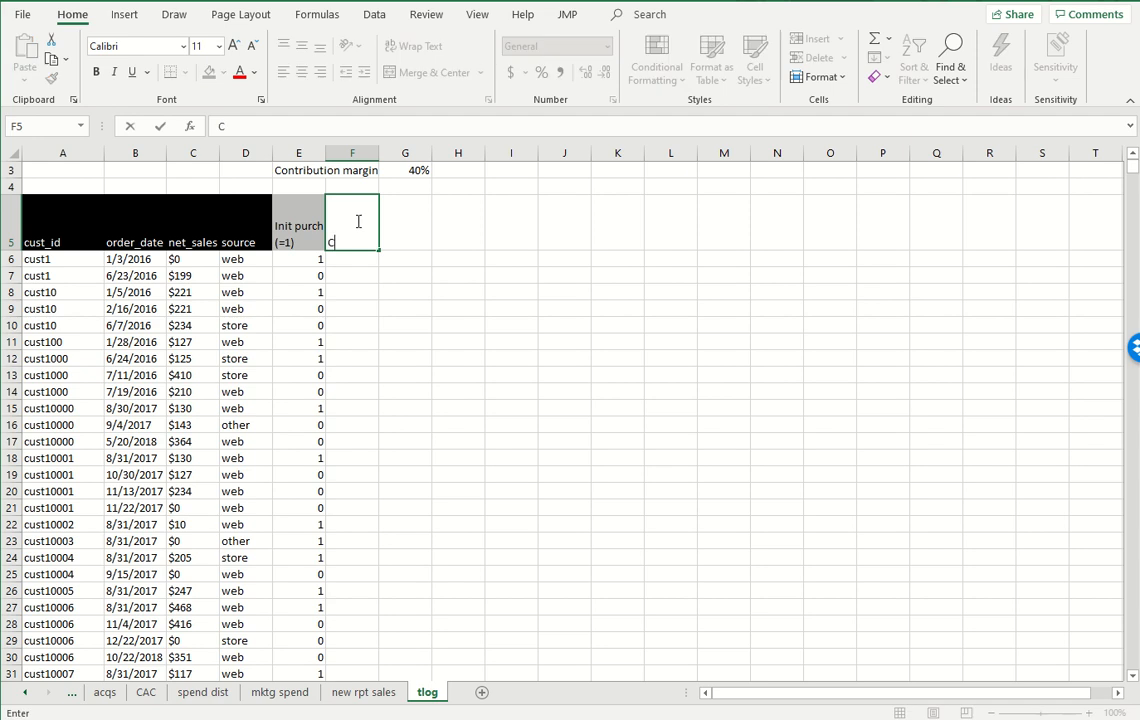
{"action": "type", "text": "ontribution profit"}
{"action": "key", "text": "Return"}
- Copy only the formatting of the Init purch header in E5 onto the Contribution profit header in F5
{"action": "key", "text": "Up"}
{"action": "key", "text": "Left"}
{"action": "key", "text": "ctrl+c"}
{"action": "key", "text": "Right"}
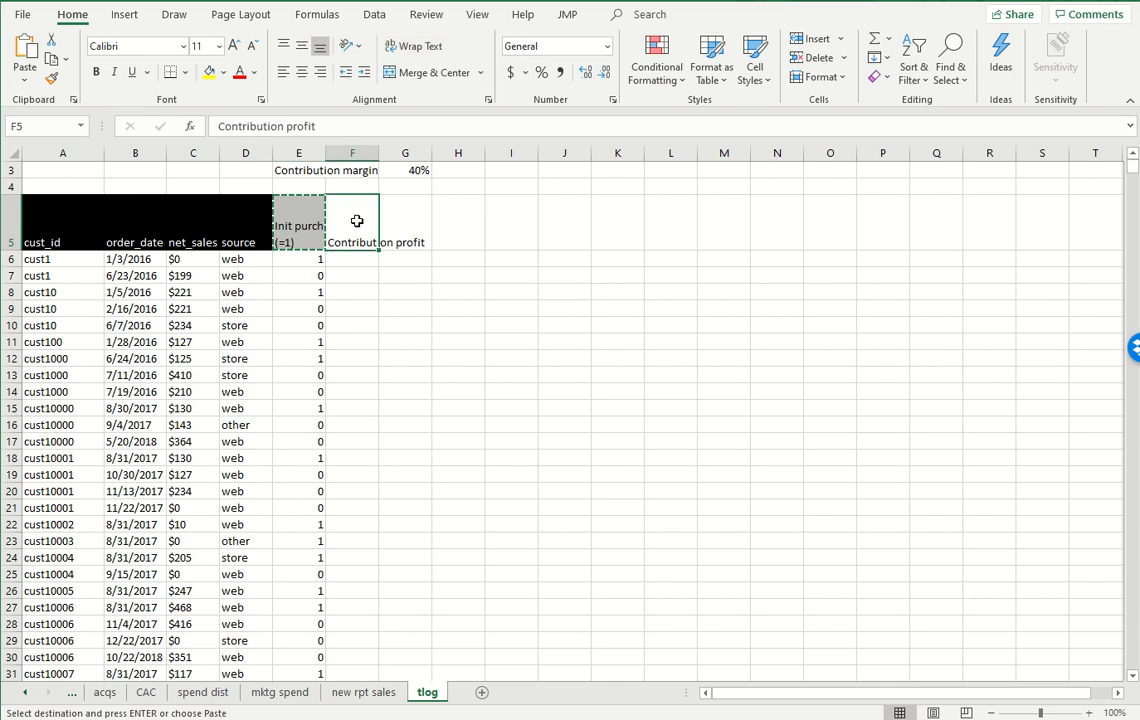
{"action": "key", "text": "alt+e"}
{"action": "key", "text": "s"}
{"action": "key", "text": "t"}
{"action": "key", "text": "Return"}
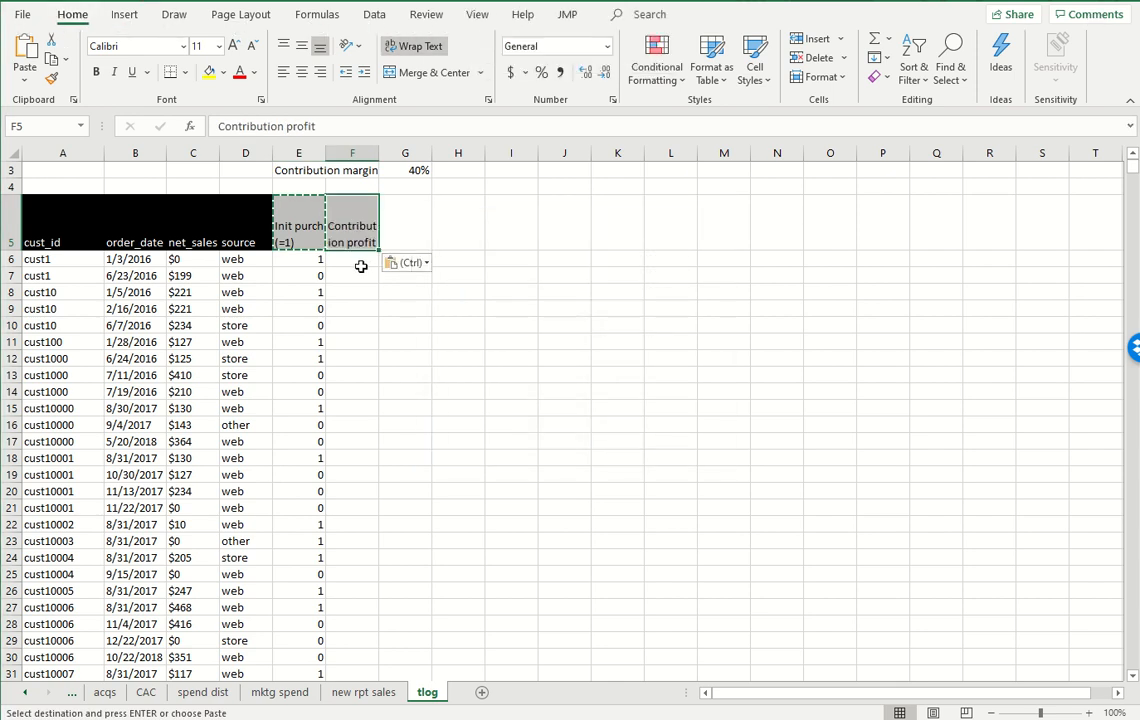
- Enter the contribution profit formula =C6*$G$3 in F6, with an absolute reference to the margin cell
{"action": "left_click", "coordinate": [359, 260]}
{"action": "type", "text": "="}
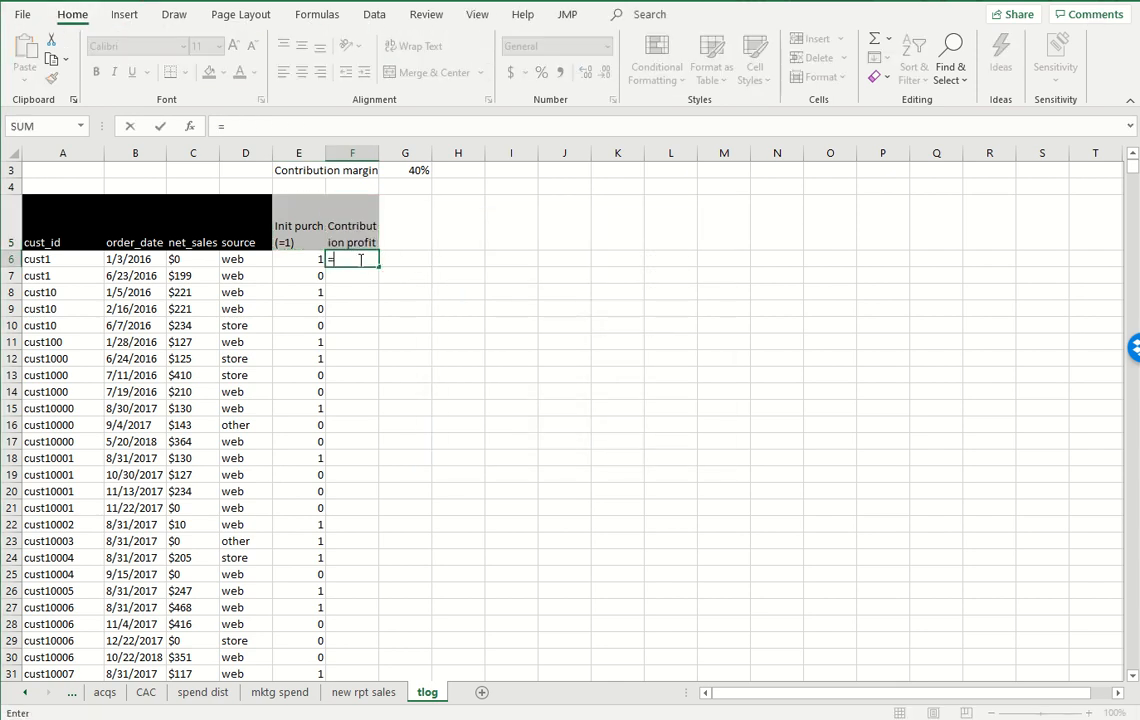
{"action": "key", "text": "Left"}
{"action": "key", "text": "Left"}
{"action": "key", "text": "Left"}
{"action": "type", "text": "*"}
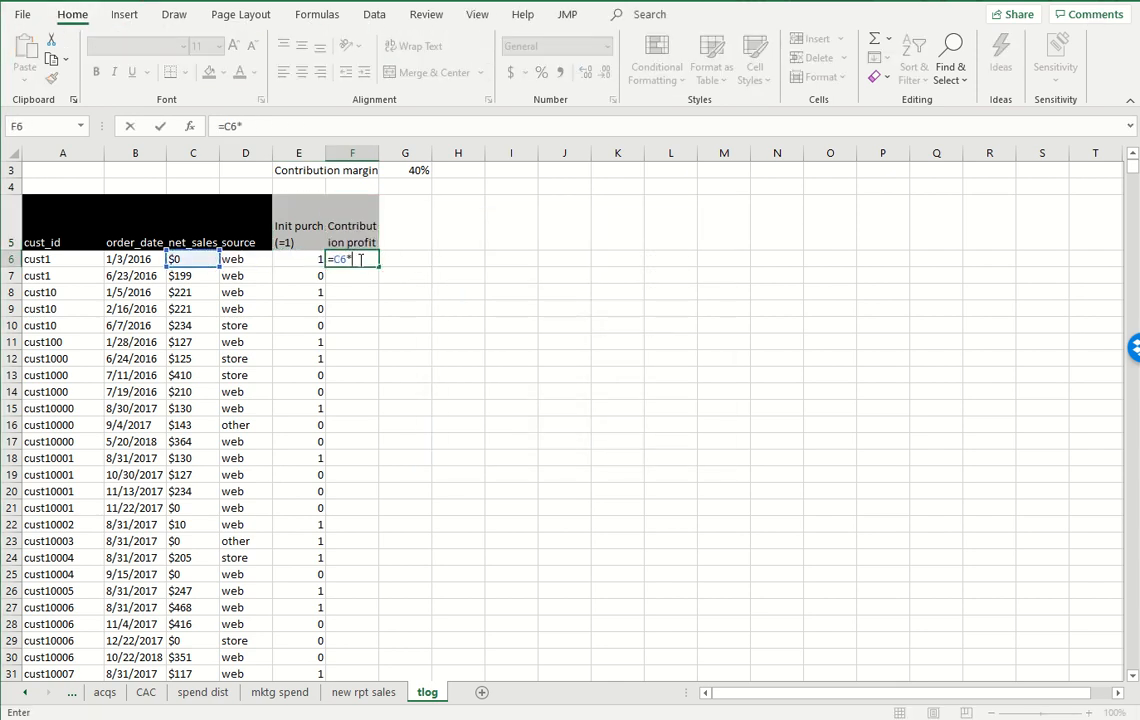
{"action": "left_click", "coordinate": [414, 172]}
{"action": "key", "text": "F4"}
{"action": "key", "text": "Return"}
- Copy the contribution profit formula from F6 down to the last data row and inspect the copied formula in F9
{"action": "key", "text": "Left"}
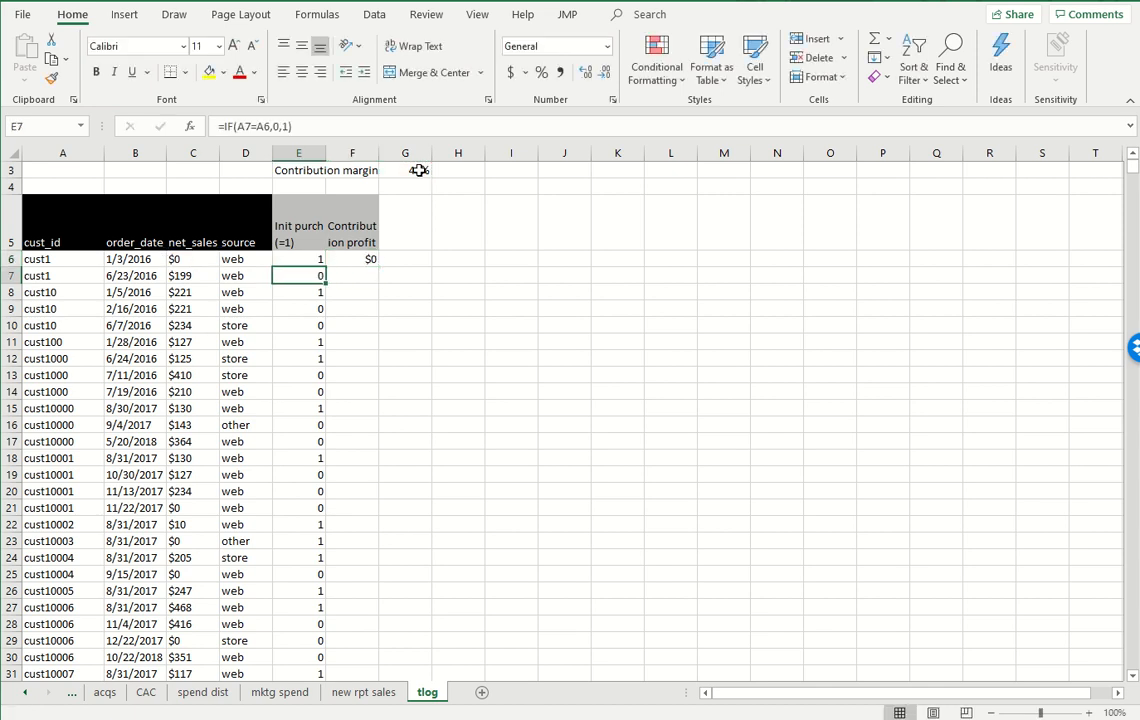
{"action": "key", "text": "ctrl+Down"}
{"action": "key", "text": "Right"}
{"action": "type", "text": "1"}
{"action": "key", "text": "Up"}
{"action": "key", "text": "ctrl+Up"}
{"action": "key", "text": "ctrl+c"}
{"action": "key", "text": "ctrl+shift+Down"}
{"action": "key", "text": "ctrl+v"}
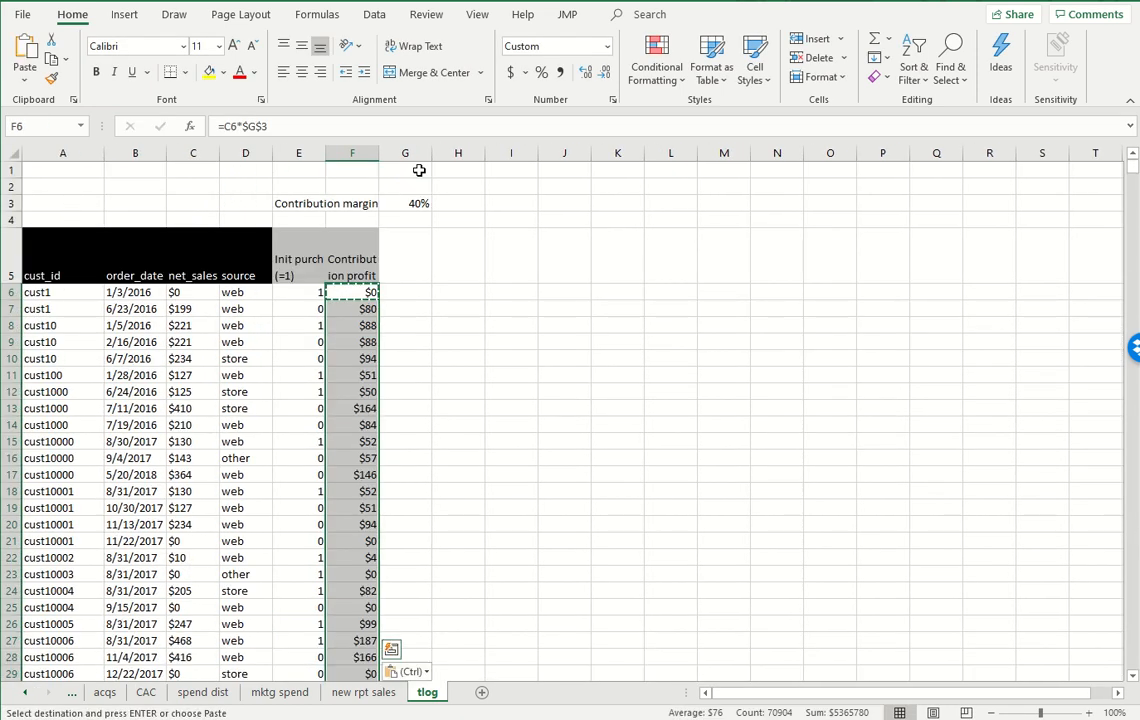
{"action": "key", "text": "Down"}
{"action": "key", "text": "Down"}
{"action": "key", "text": "Down"}
{"action": "key", "text": "F2"}
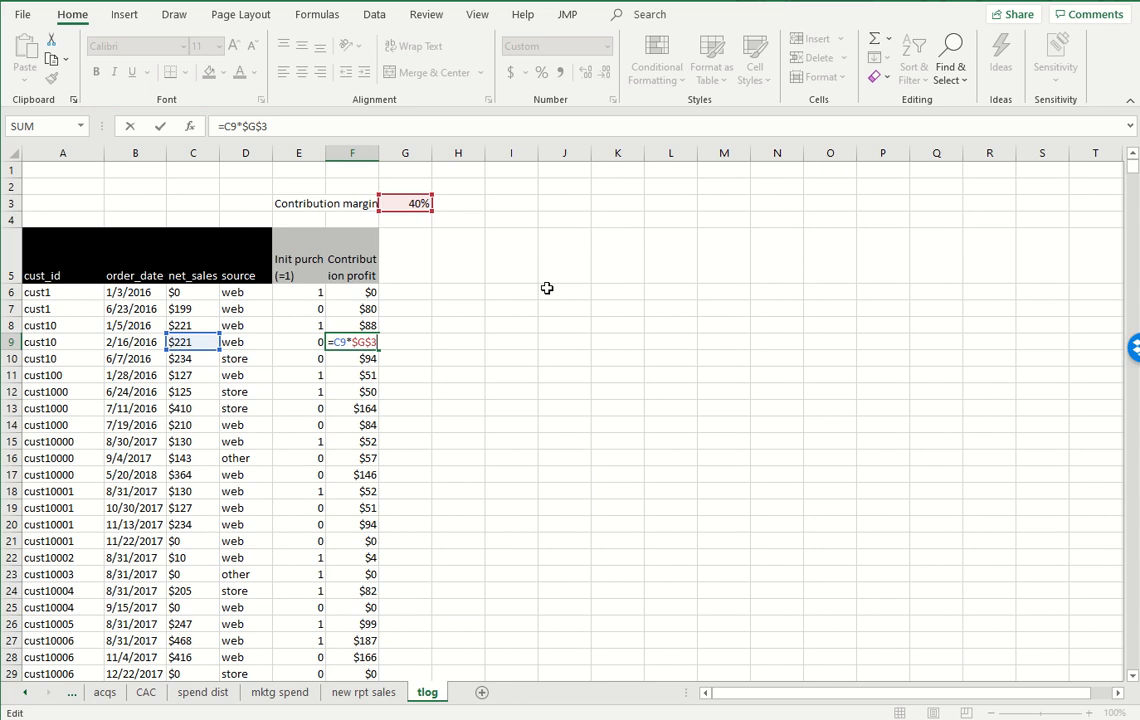
{"action": "key", "text": "Escape"}
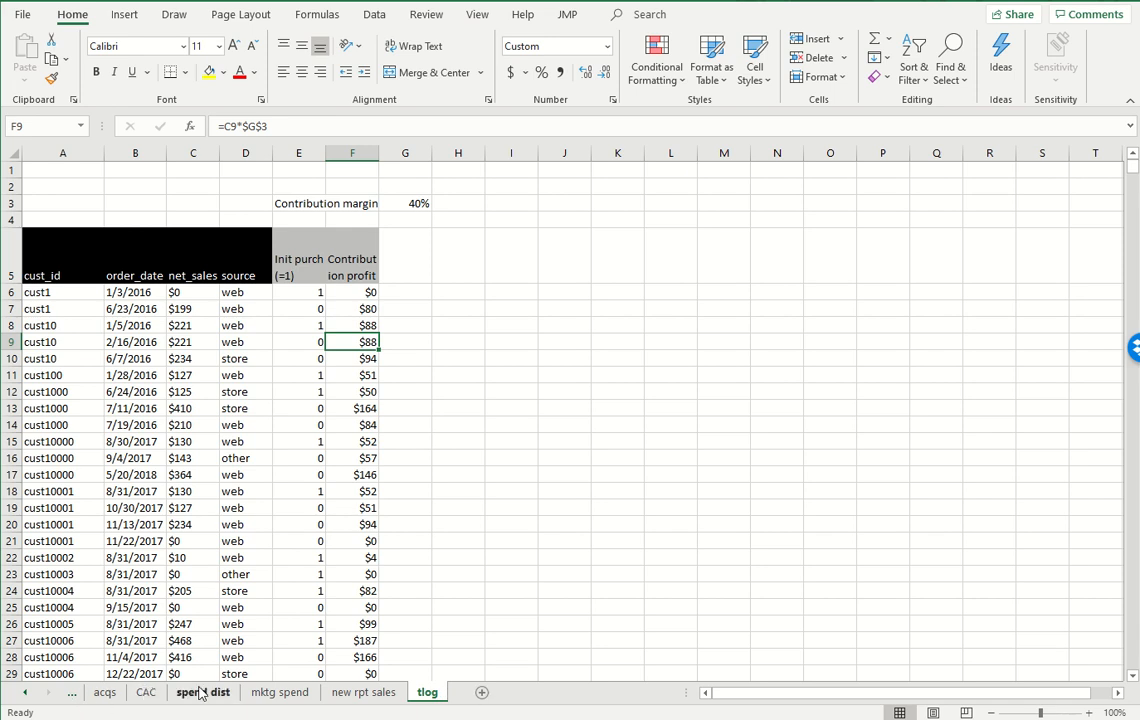
- Create a PivotTable on a new worksheet from the whole transaction table, tlog!$A$5:$F$70909
{"action": "left_click", "coordinate": [54, 272]}
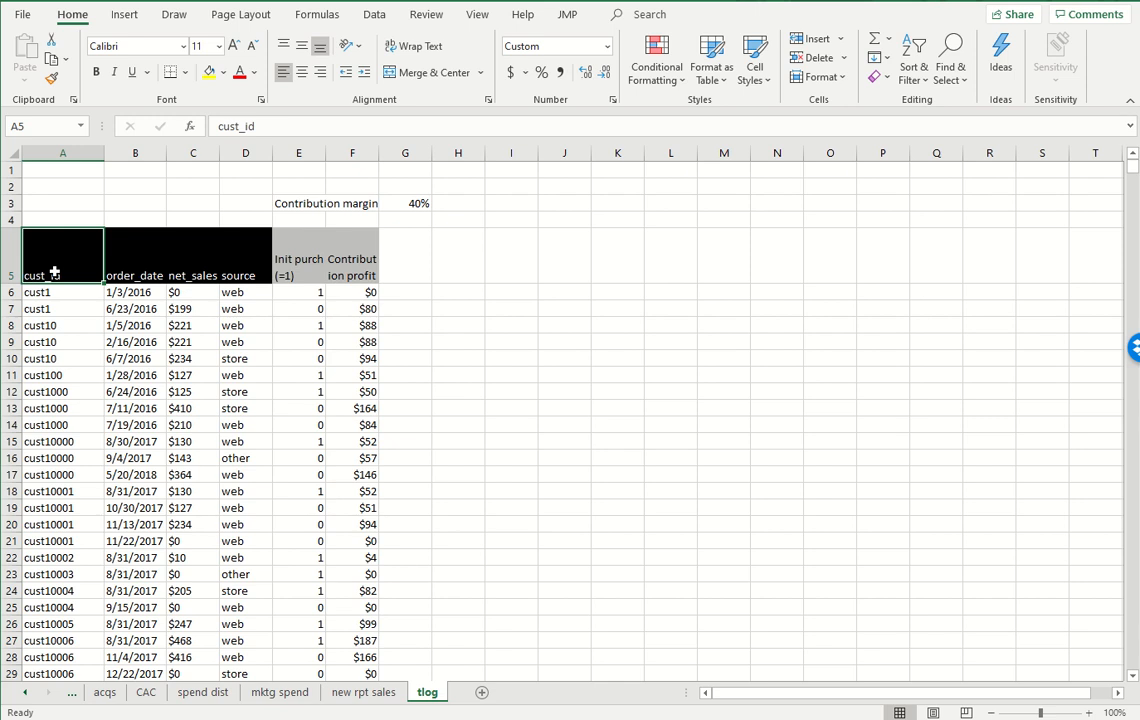
{"action": "key", "text": "ctrl+shift+Right"}
{"action": "key", "text": "ctrl+shift+Down"}
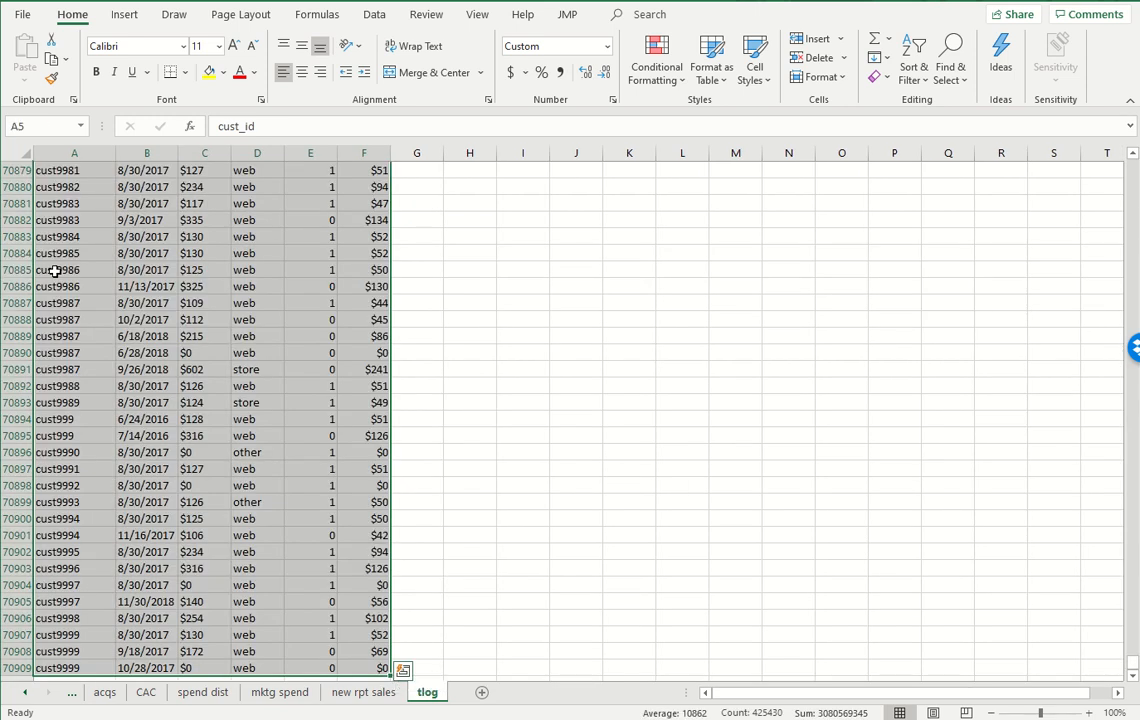
{"action": "left_click", "coordinate": [124, 14]}
{"action": "left_click", "coordinate": [31, 55]}
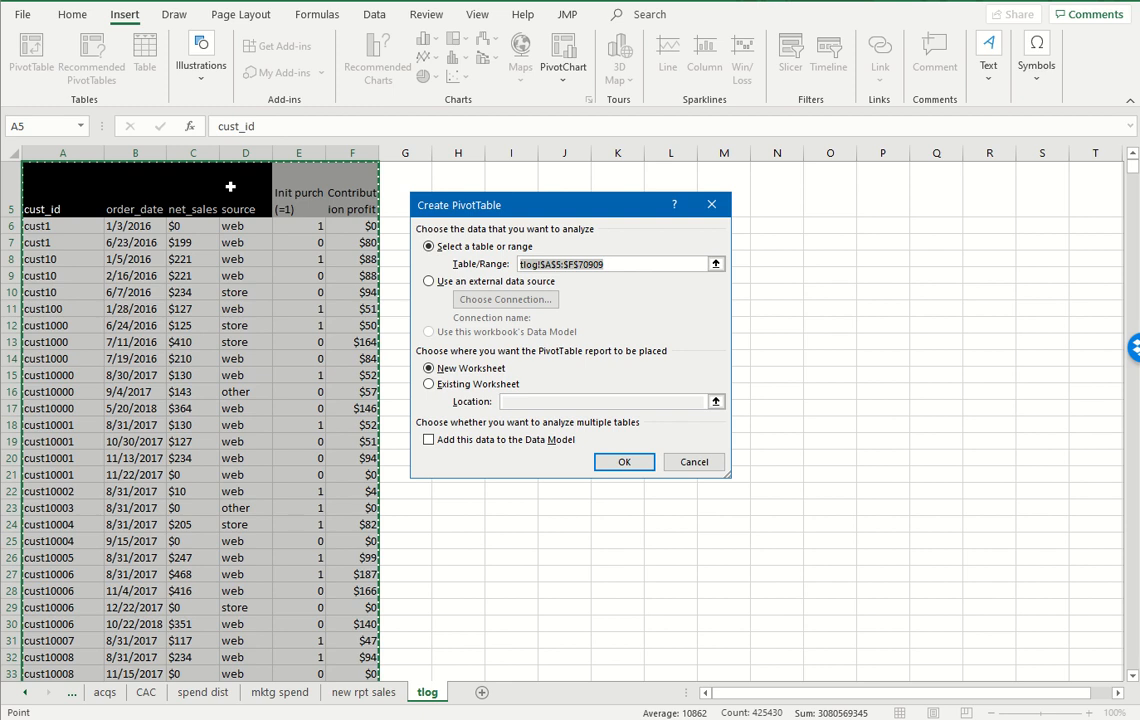
{"action": "left_click", "coordinate": [612, 463]}
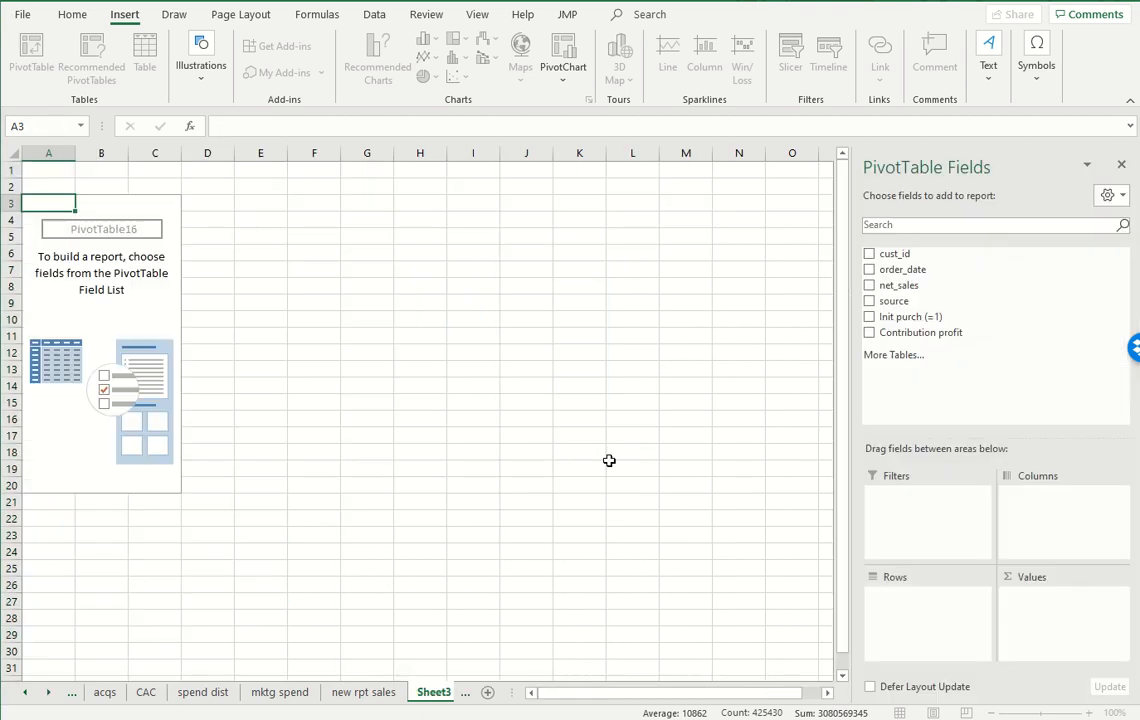
- Rename the new PivotTable worksheet as "init purch profit"
{"action": "double_click", "coordinate": [430, 701]}
{"action": "left_click", "coordinate": [351, 696]}
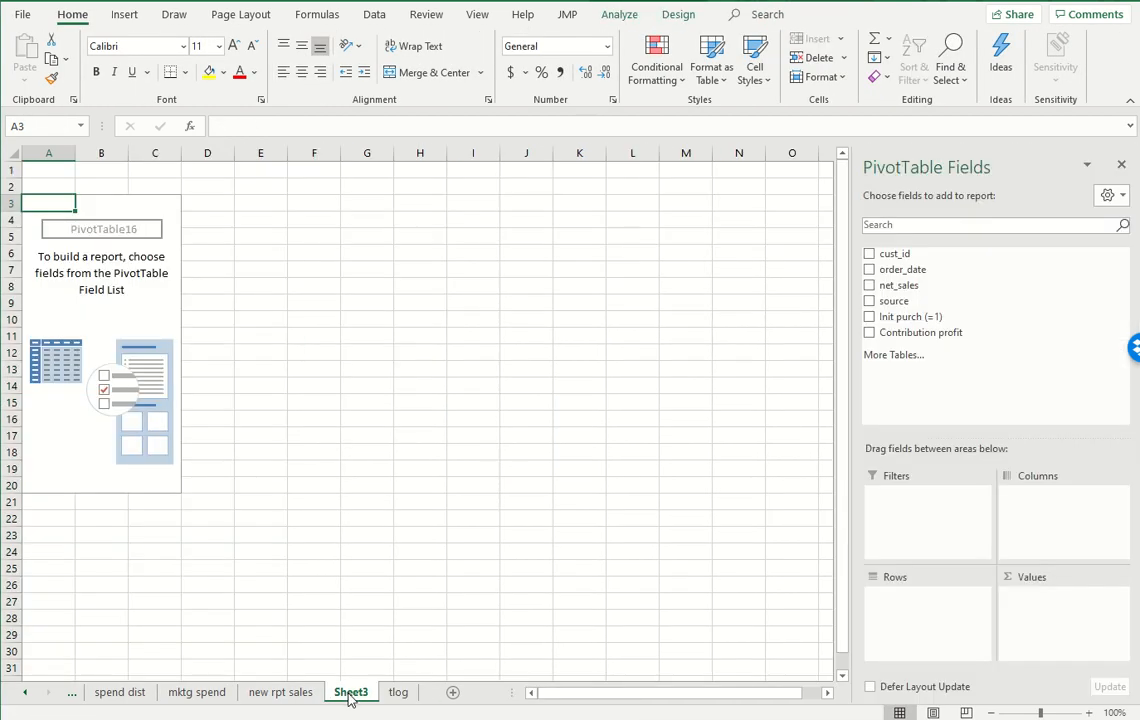
{"action": "double_click", "coordinate": [350, 697]}
{"action": "type", "text": "init pu"}
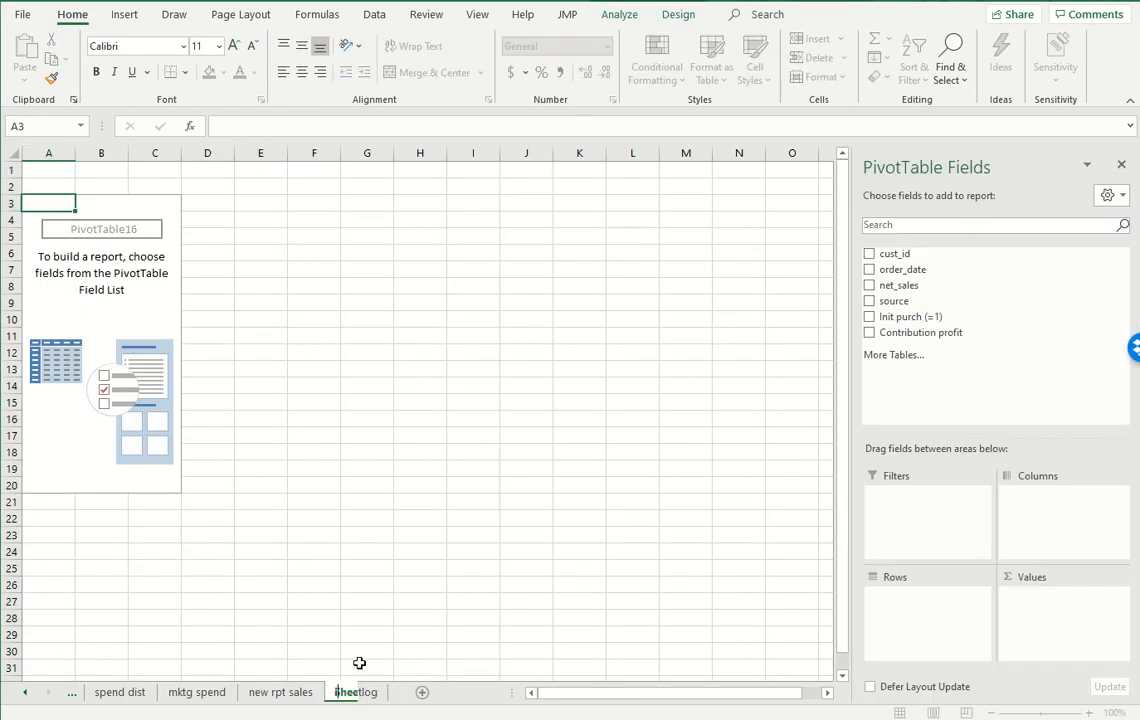
{"action": "type", "text": "rch"}
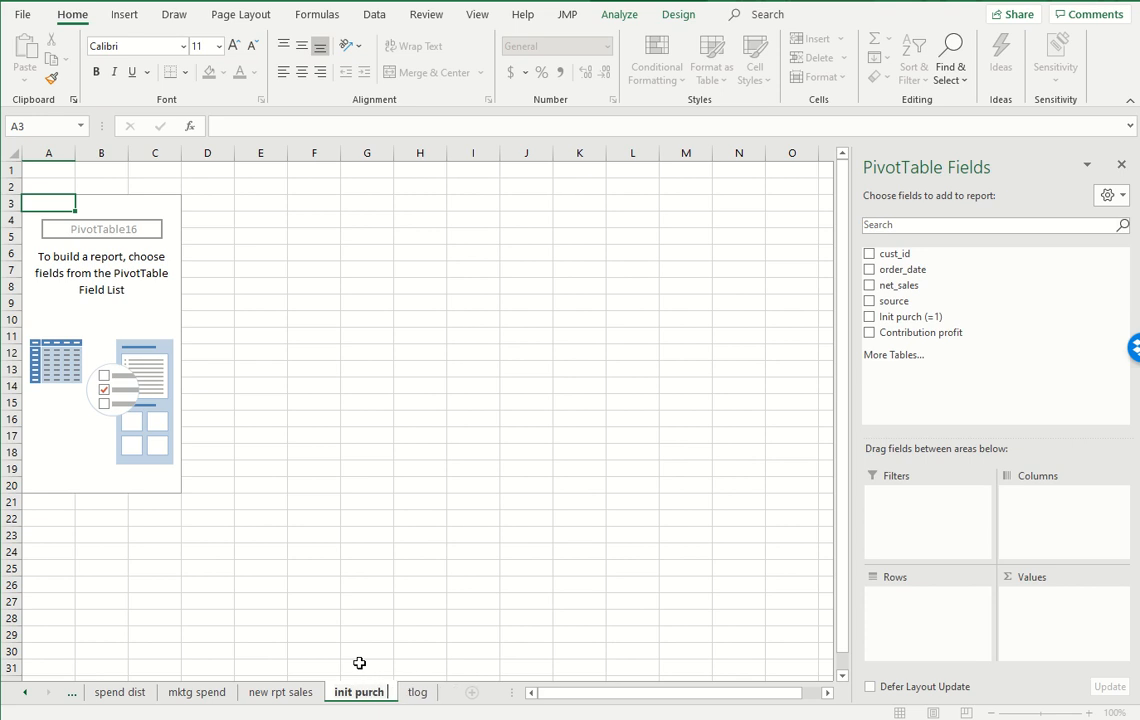
{"action": "type", "text": " prof"}
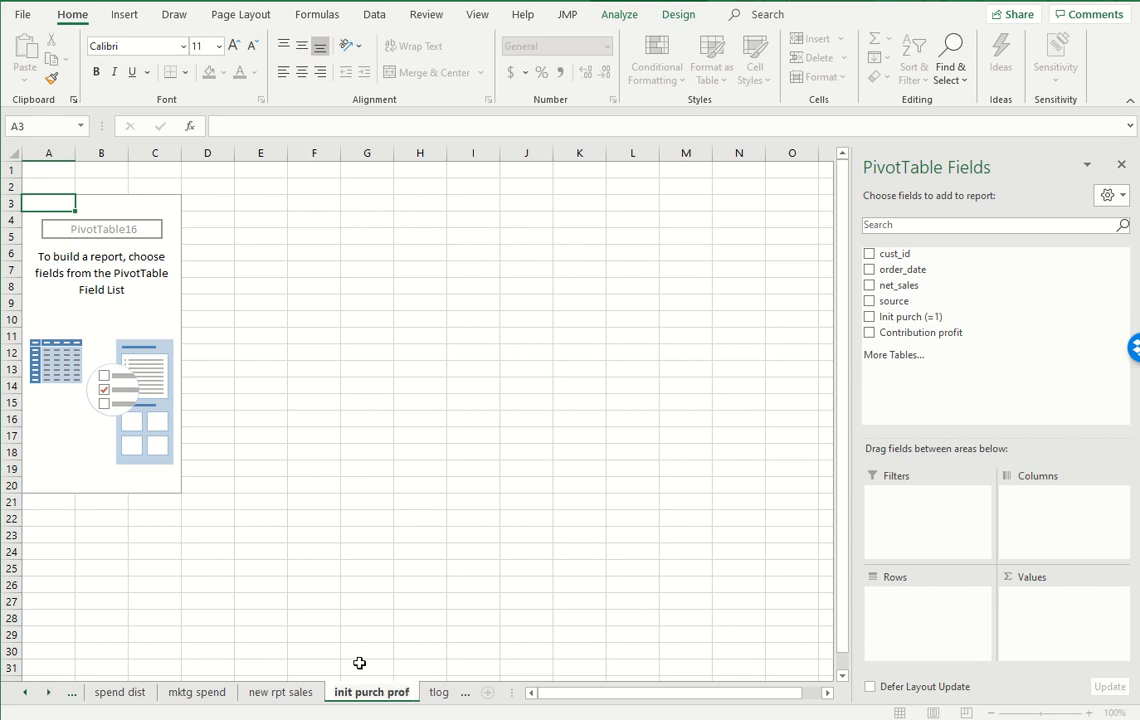
{"action": "type", "text": "it"}
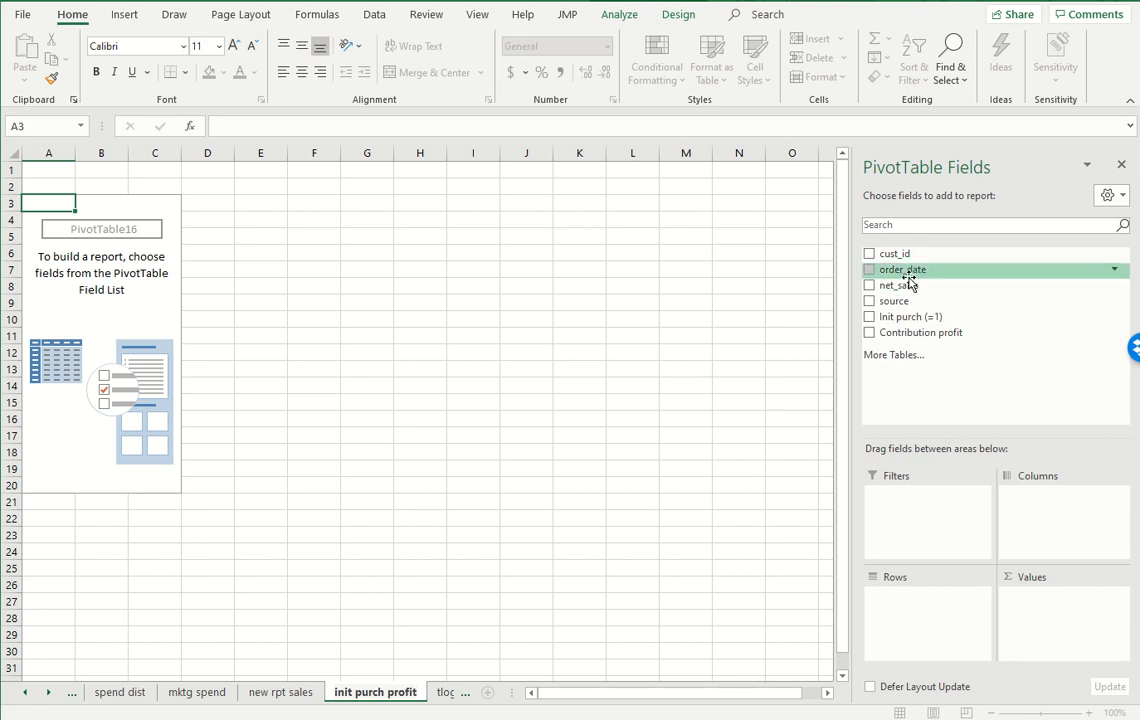
- Place order_date in the PivotTable's rows and Contribution profit in its values
{"action": "left_click_drag", "start_coordinate": [909, 283], "coordinate": [1000, 372]}
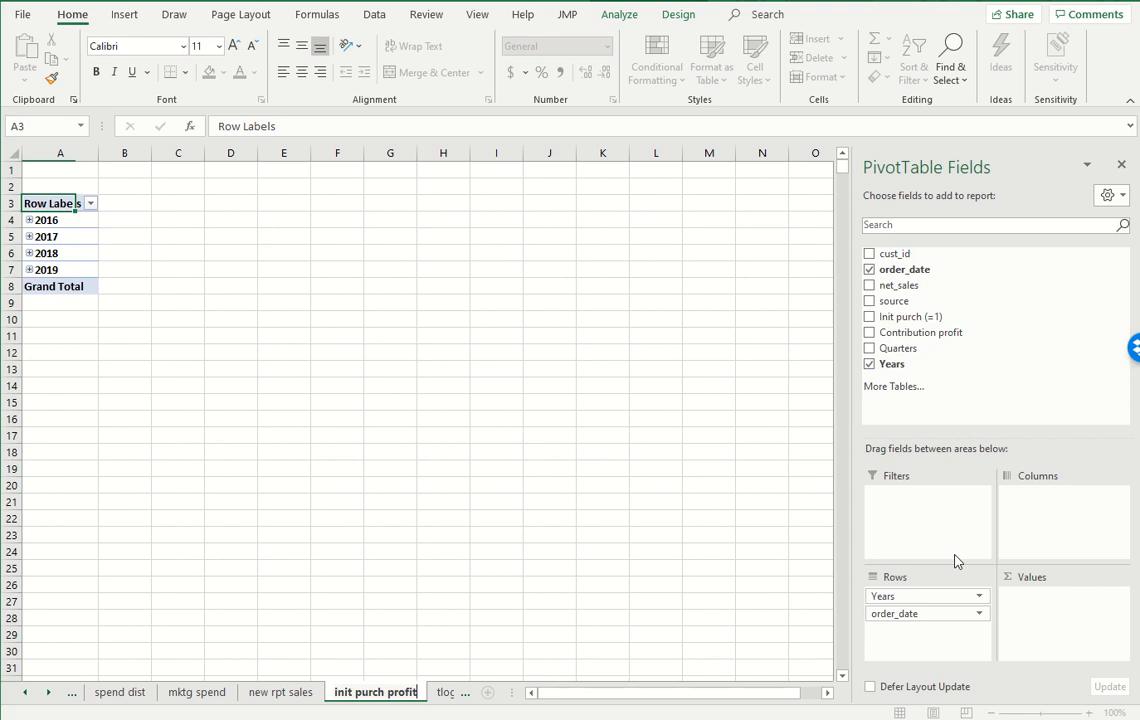
{"action": "left_click", "coordinate": [90, 237]}
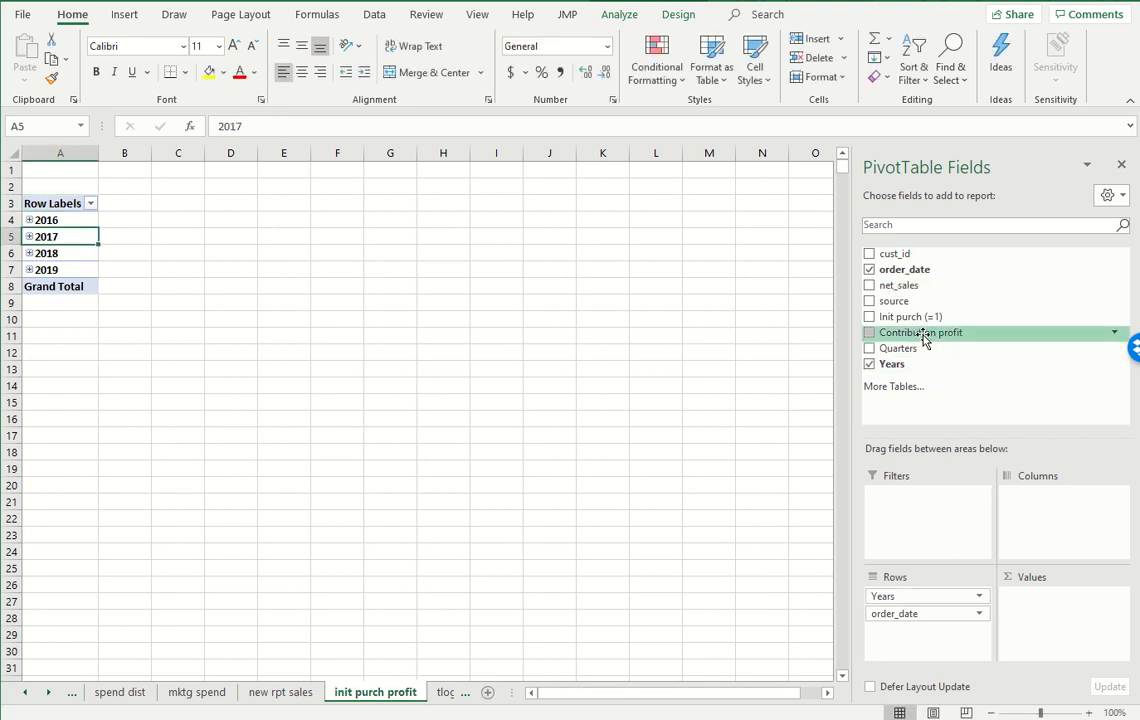
{"action": "left_click_drag", "start_coordinate": [924, 333], "coordinate": [1056, 614]}
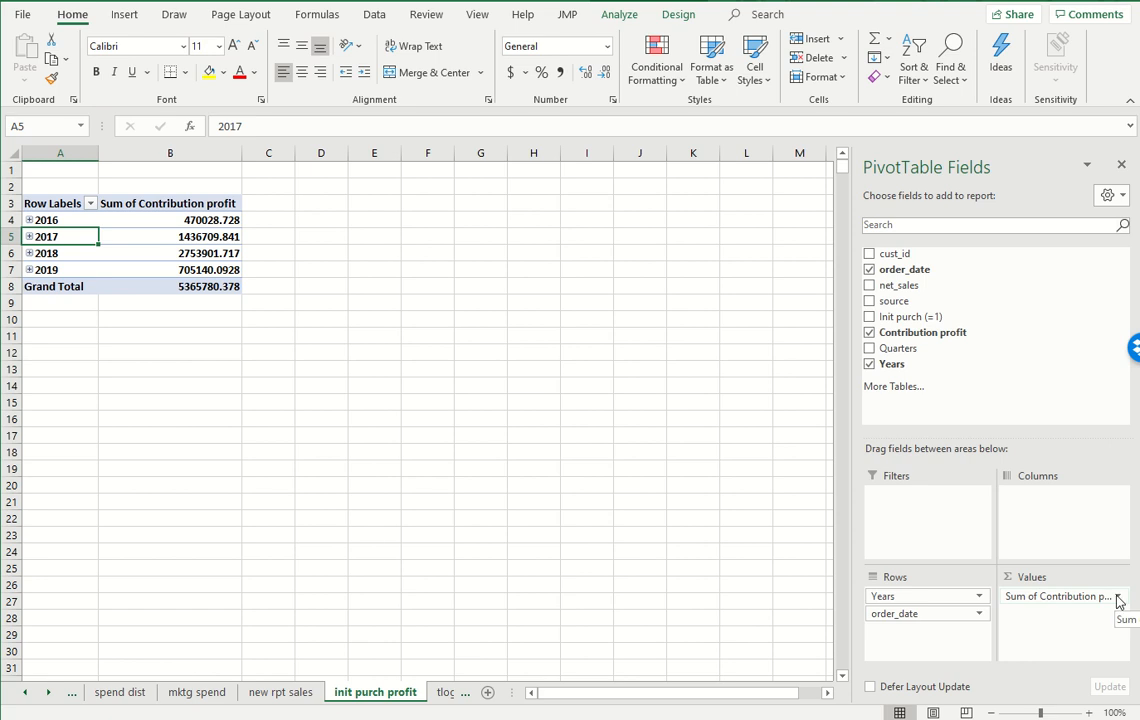
- Summarize the Contribution profit value field by Average
{"action": "left_click", "coordinate": [1117, 597]}
{"action": "left_click", "coordinate": [1075, 578]}
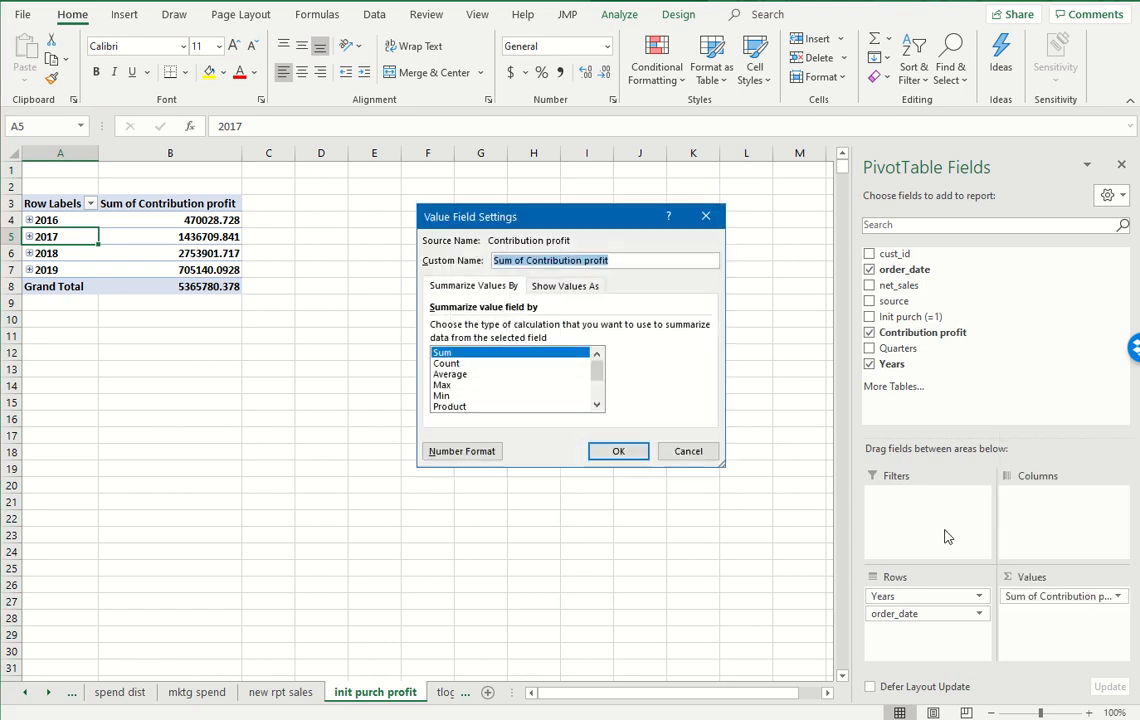
{"action": "left_click", "coordinate": [456, 376]}
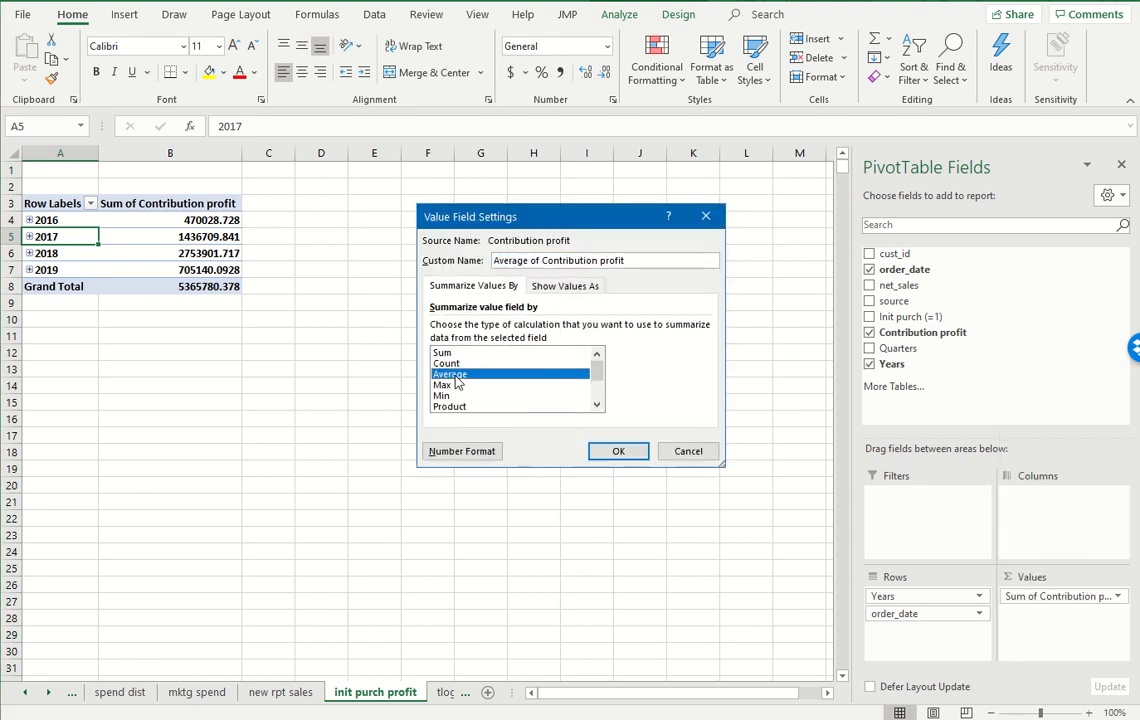
{"action": "left_click", "coordinate": [618, 452]}
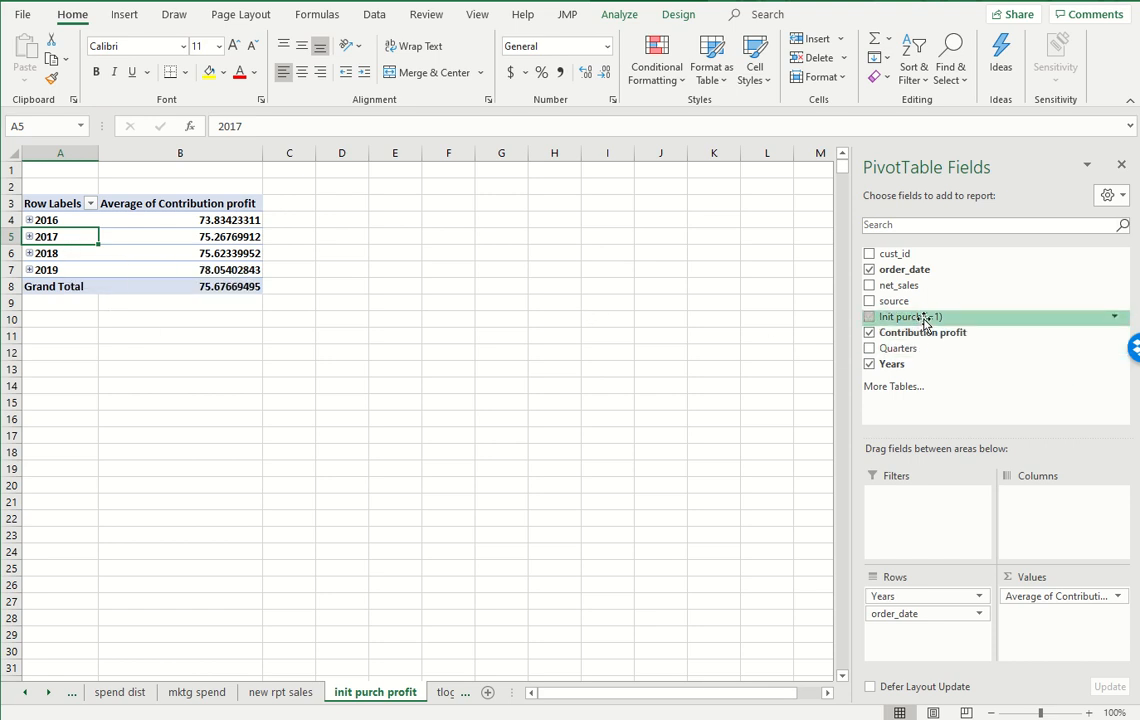
- Add the Init purch (=1) field as a PivotTable filter and restrict it to the value 1
{"action": "left_click_drag", "start_coordinate": [925, 320], "coordinate": [907, 510]}
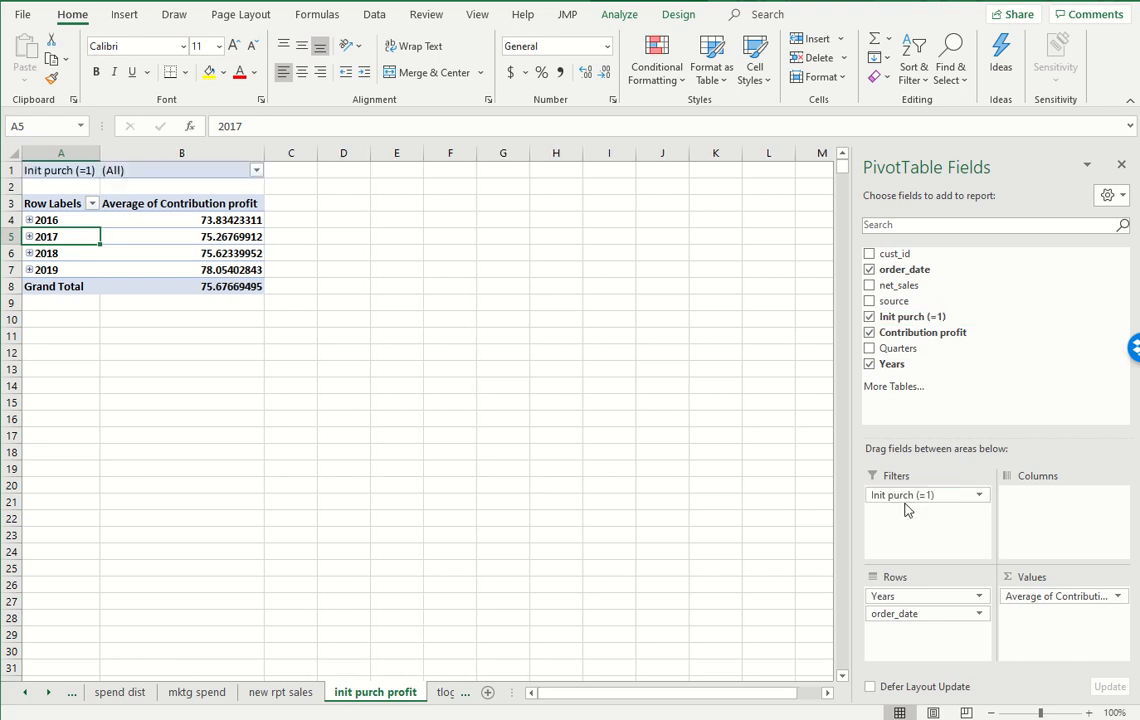
{"action": "left_click", "coordinate": [980, 497]}
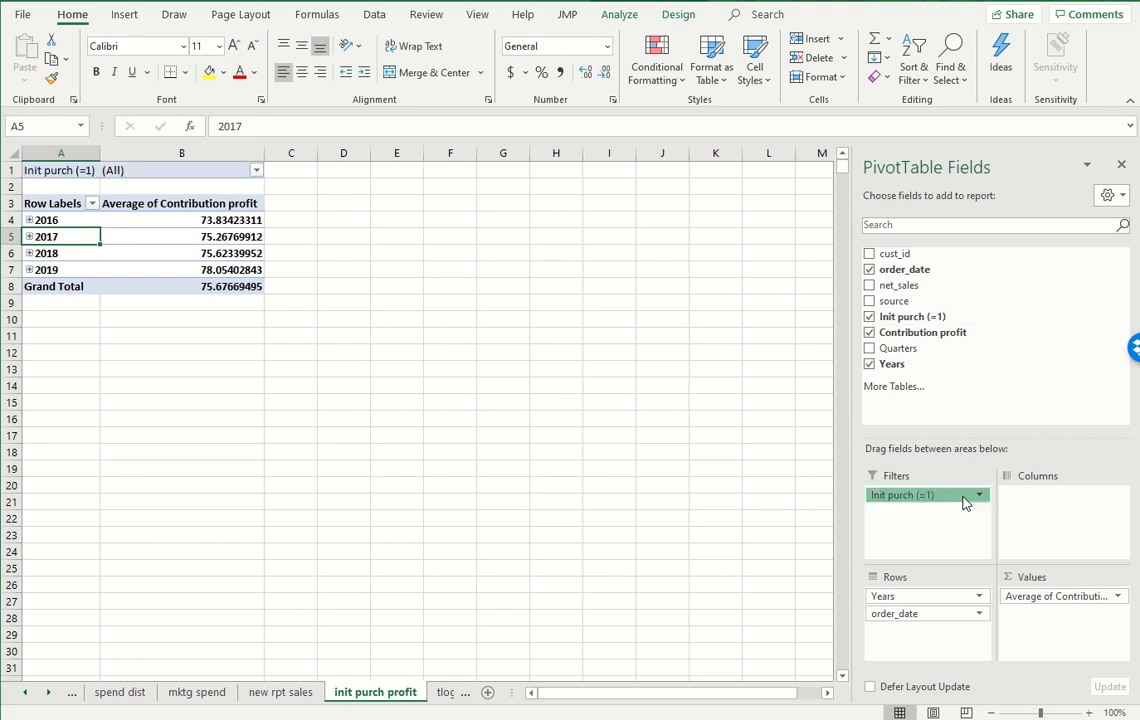
{"action": "left_click", "coordinate": [228, 171]}
{"action": "left_click", "coordinate": [256, 171]}
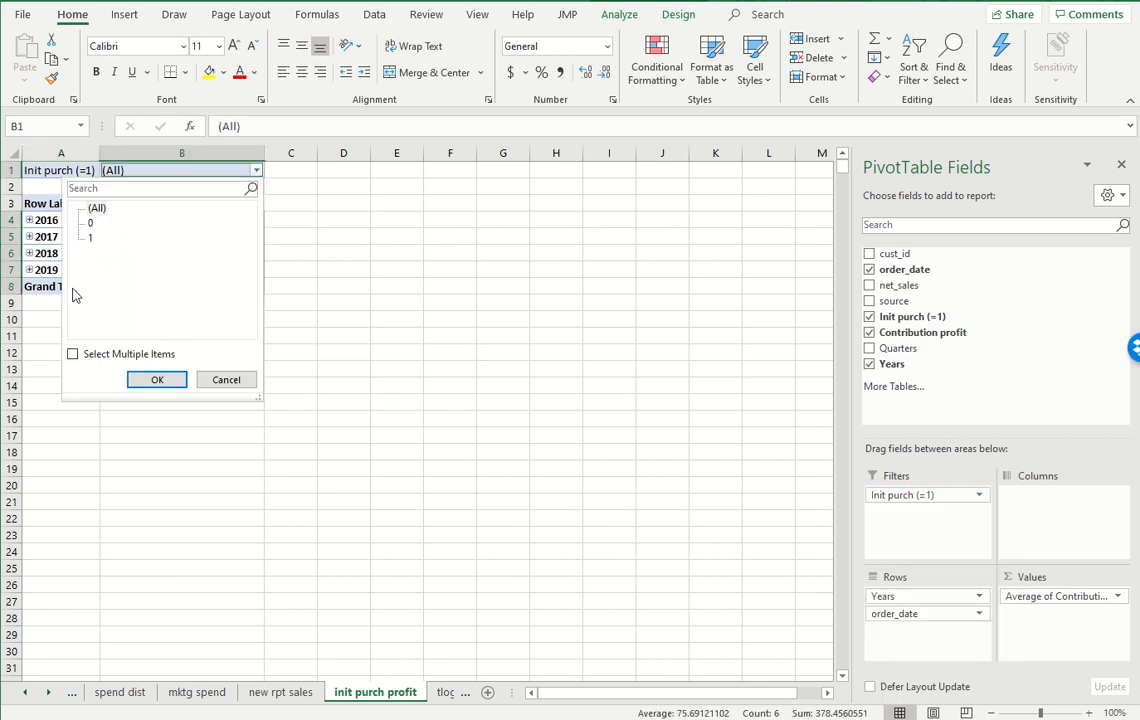
{"action": "left_click", "coordinate": [72, 354]}
{"action": "left_click", "coordinate": [91, 208]}
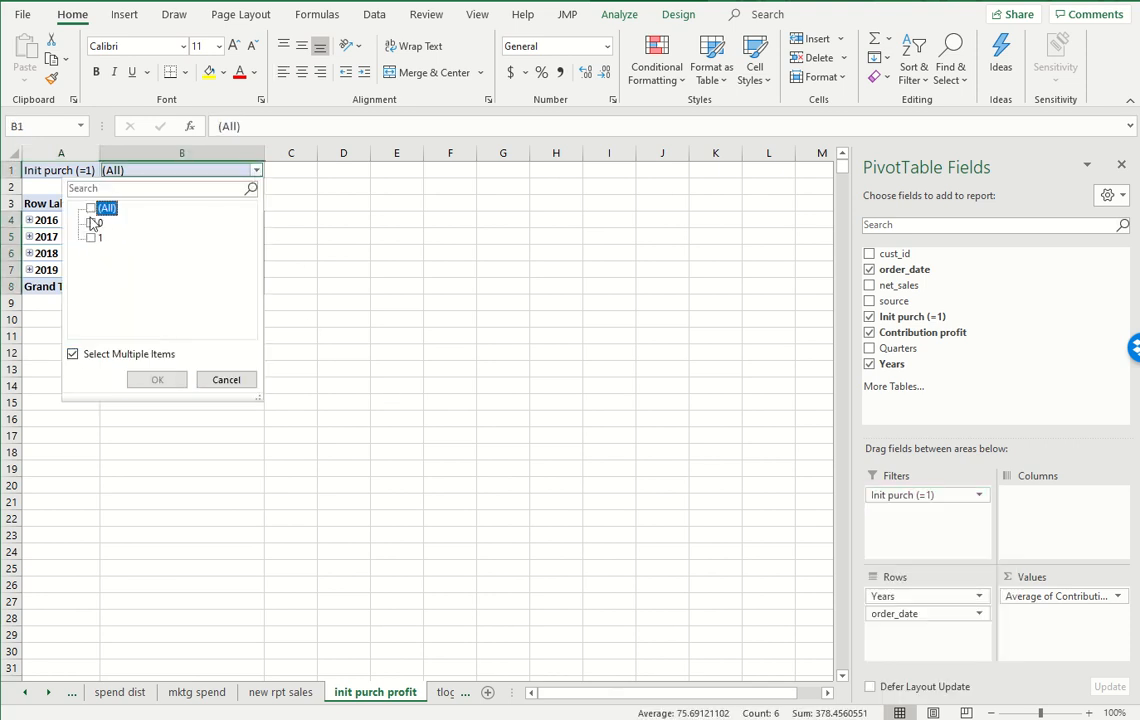
{"action": "left_click", "coordinate": [91, 238]}
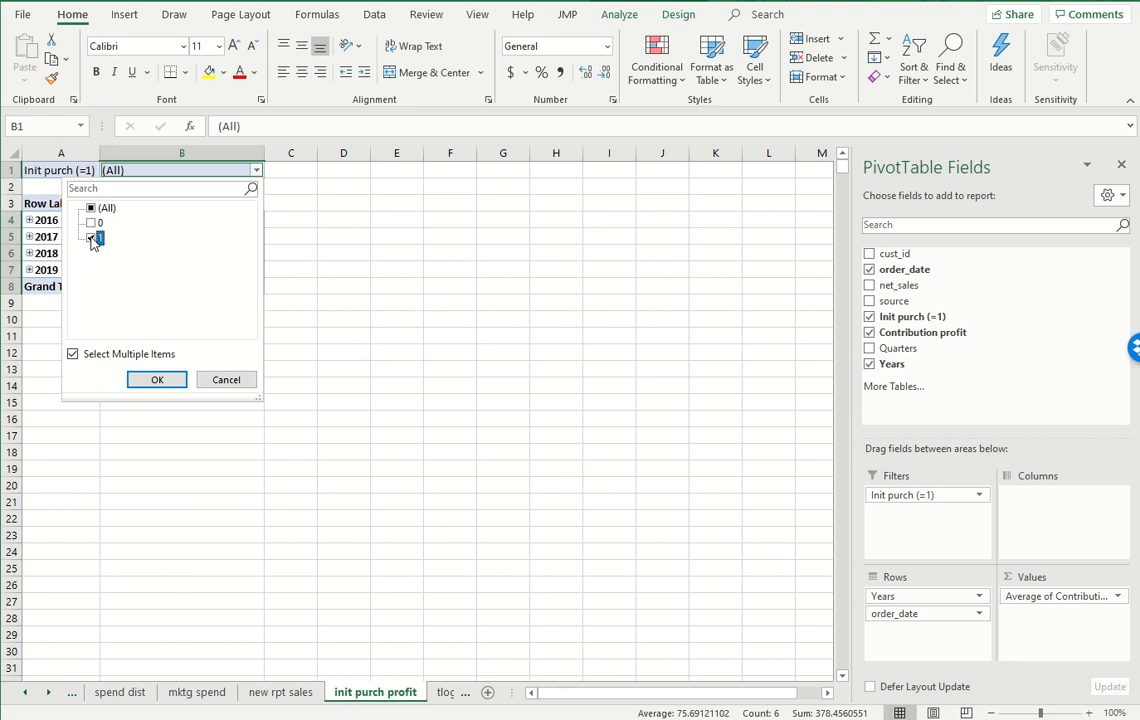
{"action": "left_click", "coordinate": [155, 379]}
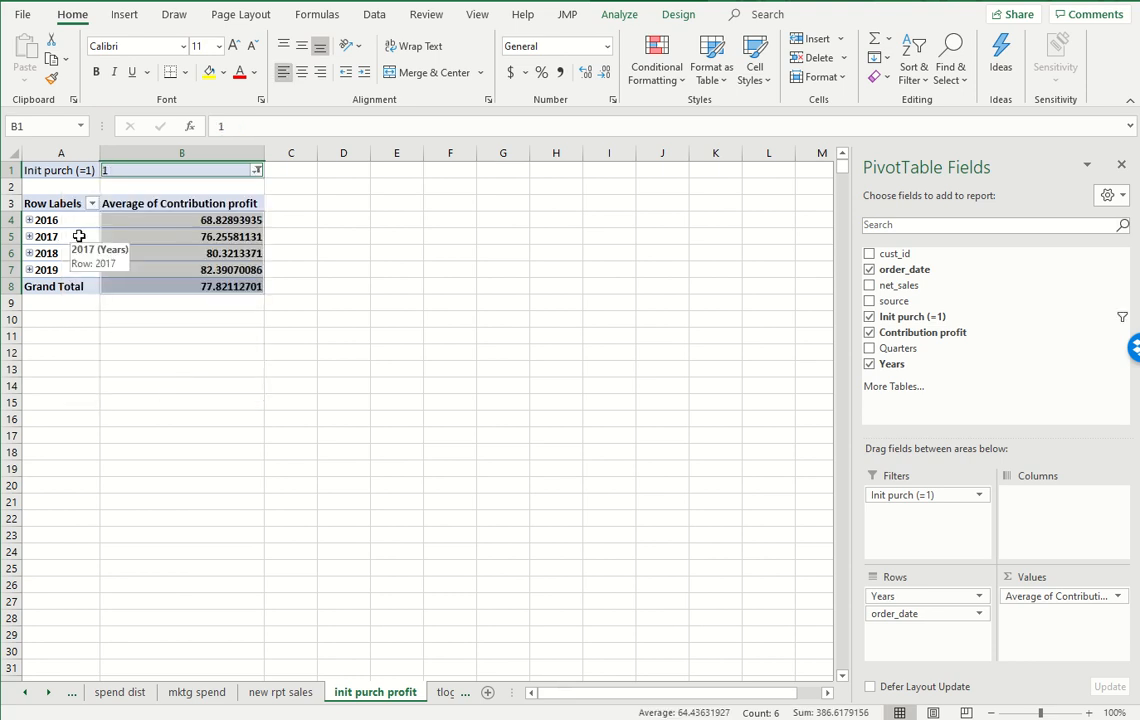
- Expand the entire Years field in the PivotTable to list the months
{"action": "left_click", "coordinate": [79, 236]}
{"action": "left_click", "coordinate": [619, 14]}
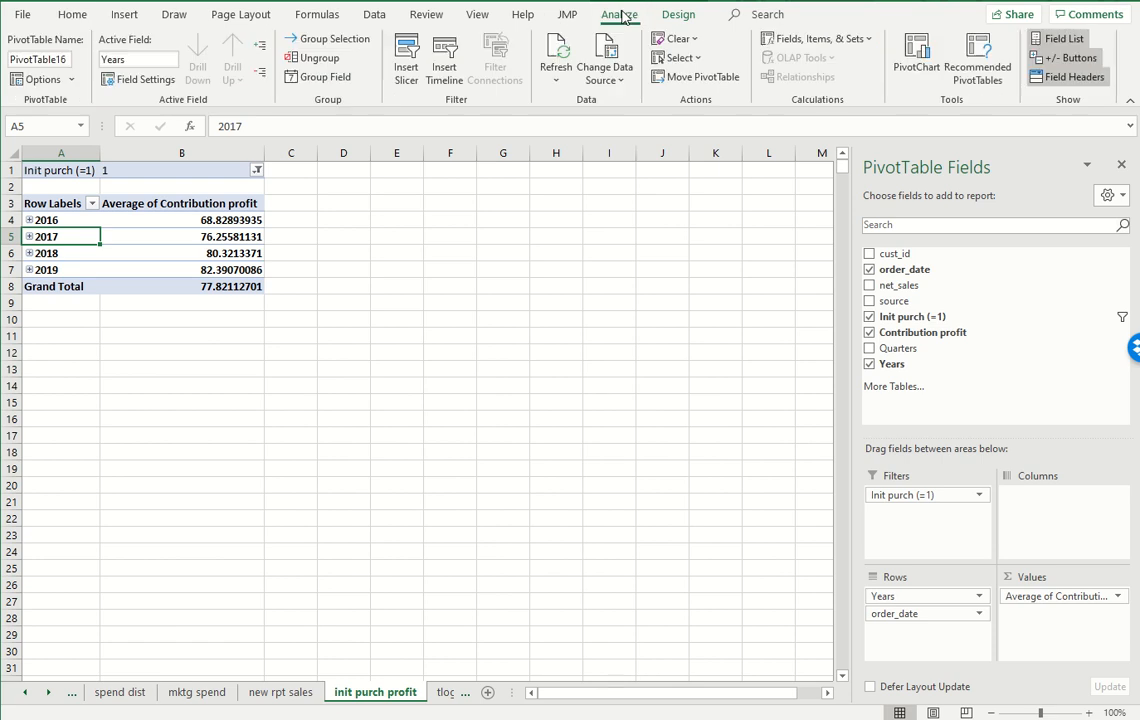
{"action": "left_click", "coordinate": [260, 46]}
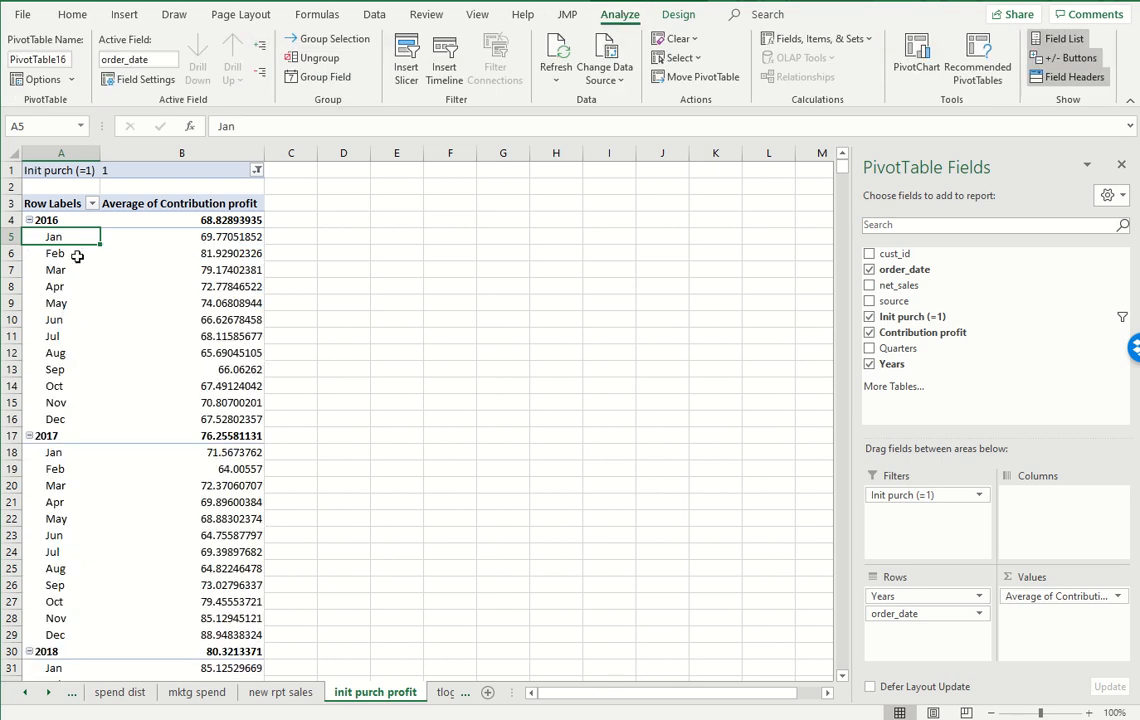
- Configure the order_date field with no subtotals and item labels in tabular form
{"action": "left_click", "coordinate": [60, 296]}
{"action": "left_click", "coordinate": [145, 80]}
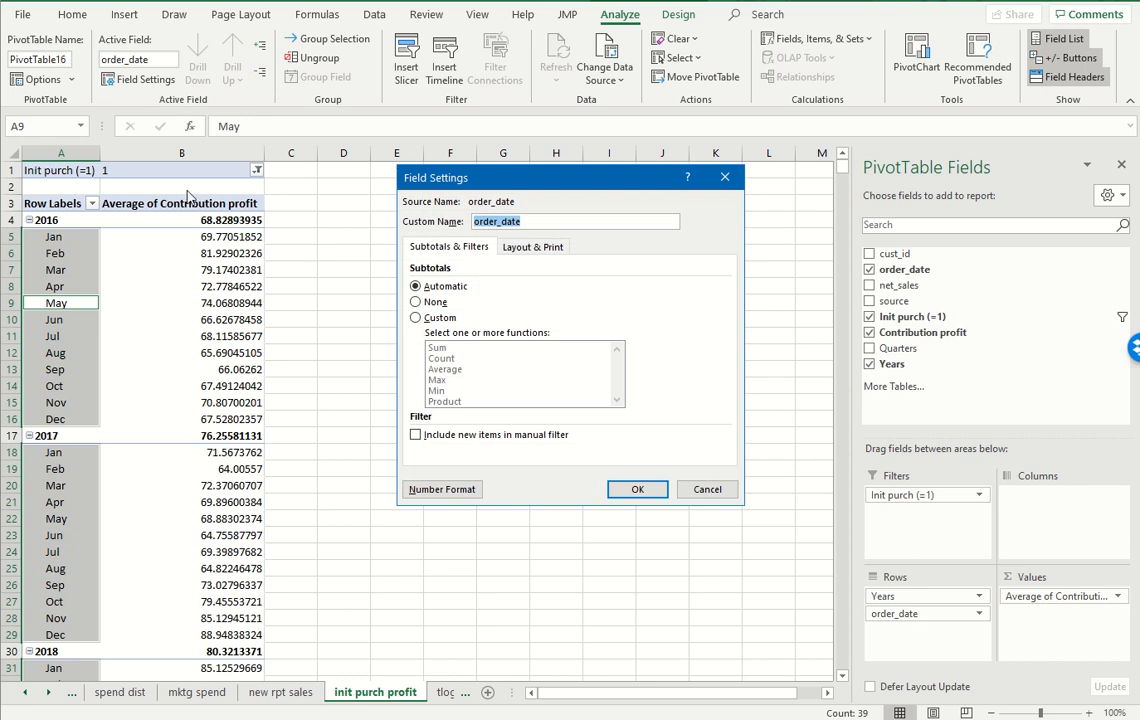
{"action": "left_click", "coordinate": [432, 301]}
{"action": "left_click", "coordinate": [531, 246]}
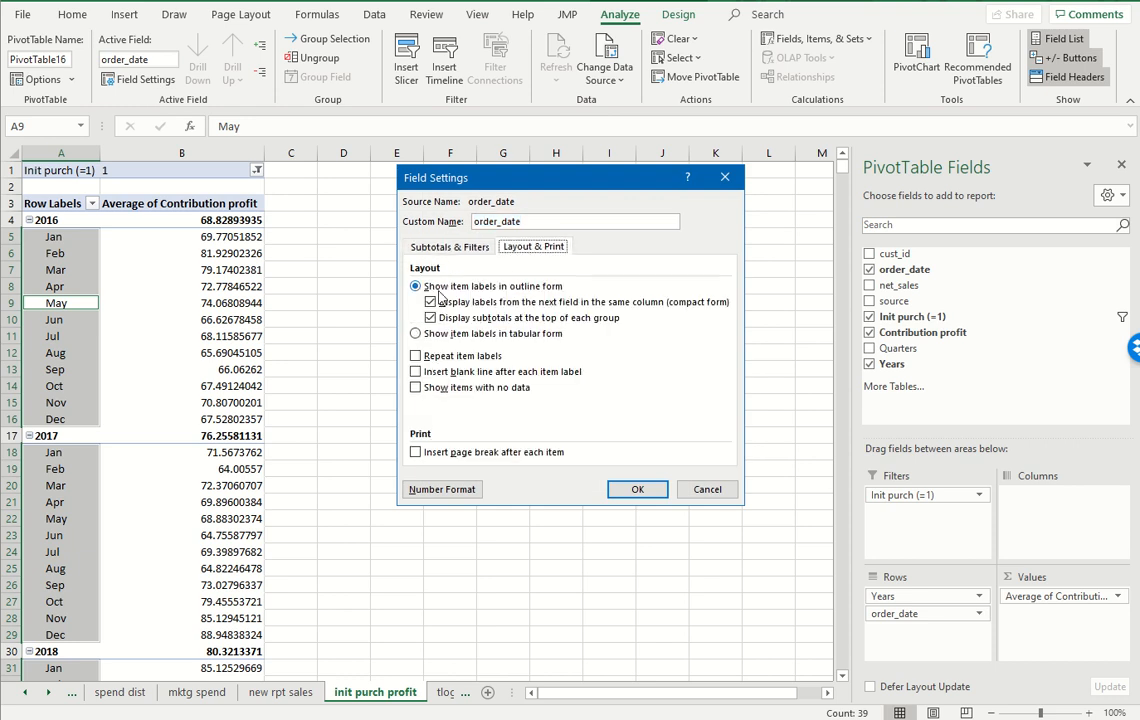
{"action": "left_click", "coordinate": [416, 334]}
{"action": "left_click", "coordinate": [640, 490]}
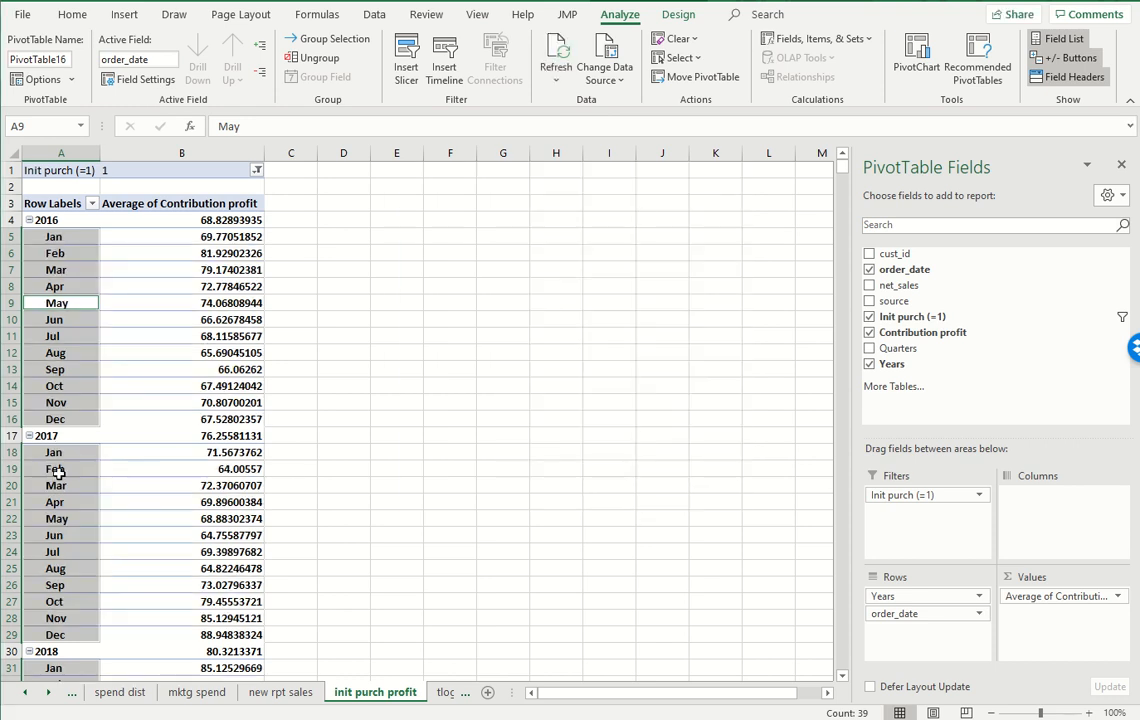
- Configure the Years field with no subtotals and item labels in tabular form
{"action": "left_click", "coordinate": [53, 436]}
{"action": "left_click", "coordinate": [140, 80]}
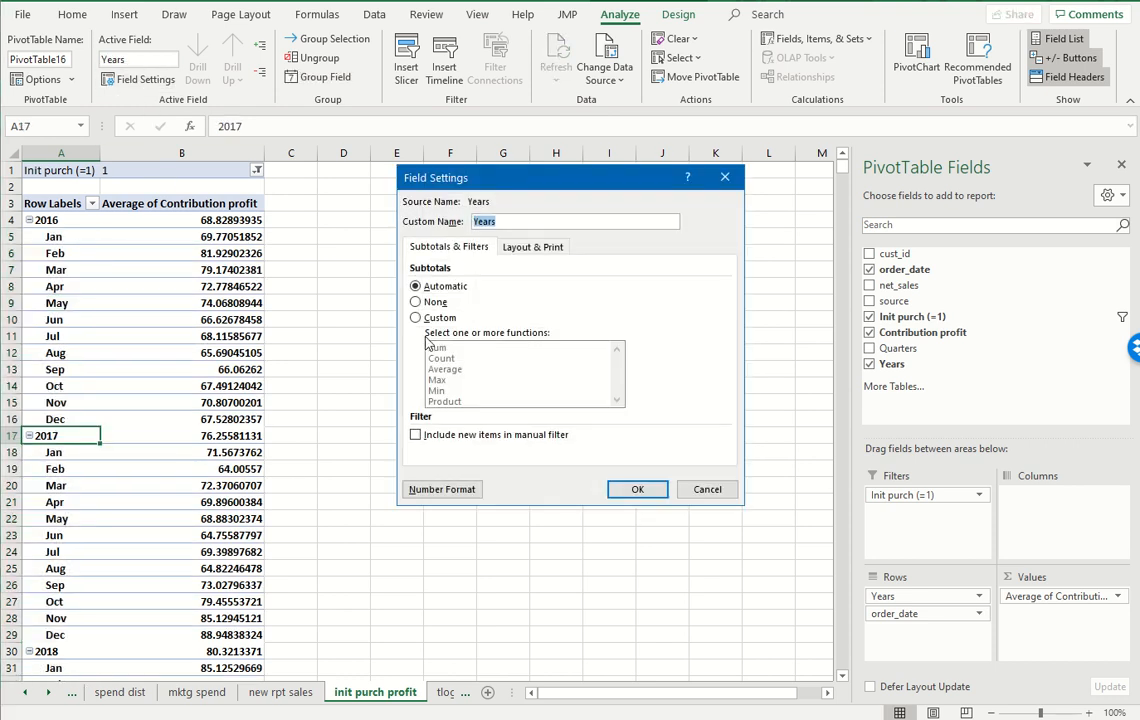
{"action": "left_click", "coordinate": [421, 303]}
{"action": "left_click", "coordinate": [531, 246]}
{"action": "left_click", "coordinate": [416, 334]}
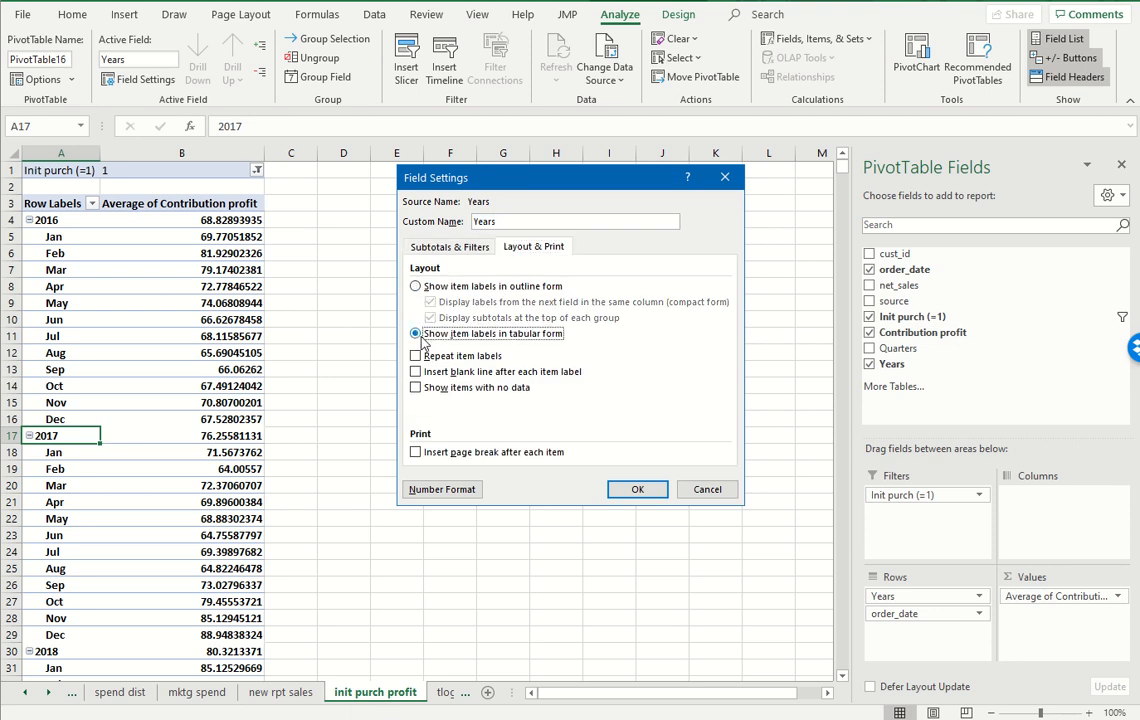
{"action": "left_click", "coordinate": [638, 490]}
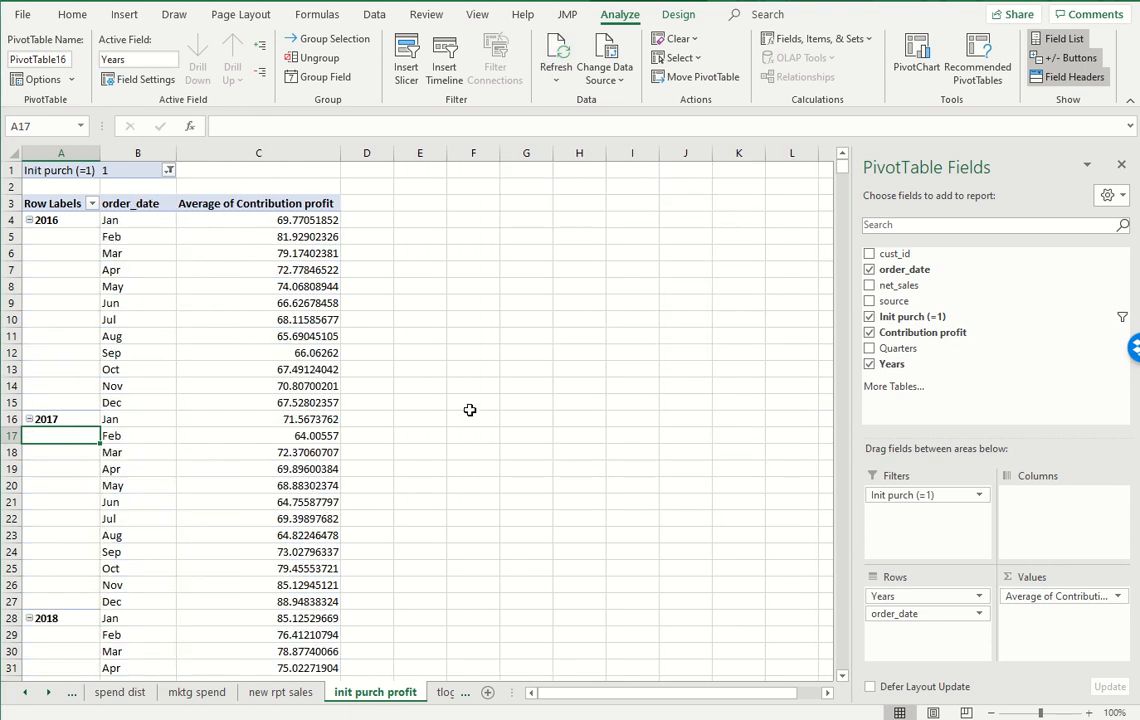
- Copy the PivotTable's order_date and Average of Contribution profit columns, headers included and without the grand total, to cell F3
{"action": "left_click", "coordinate": [113, 222]}
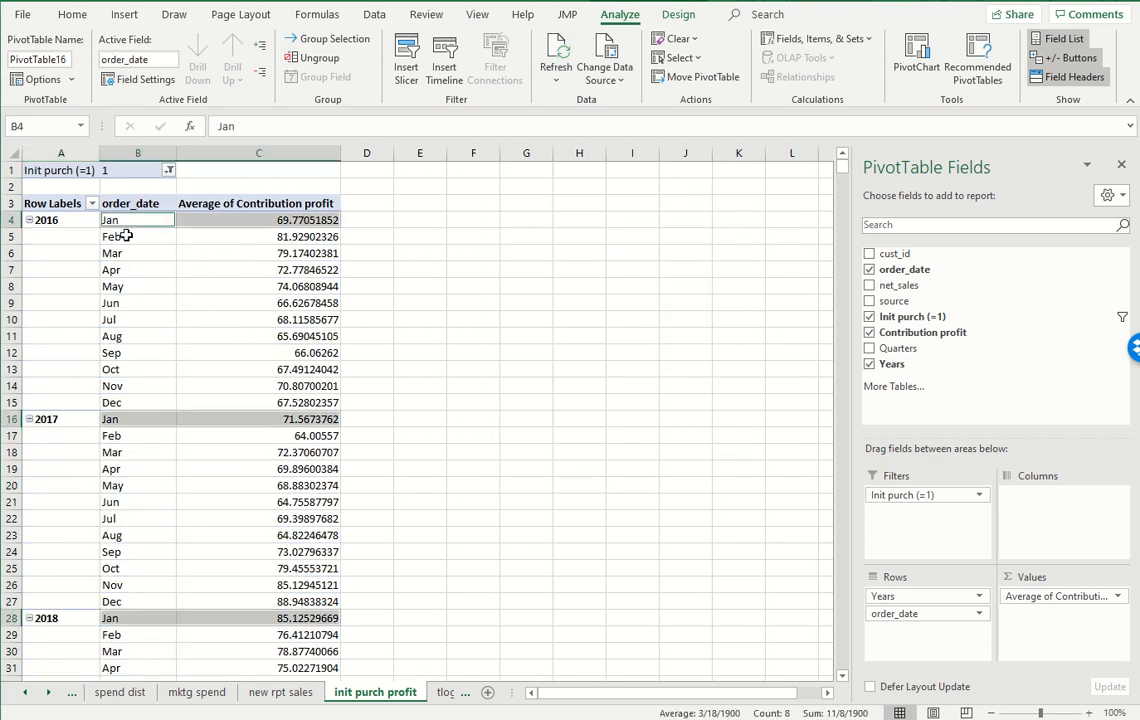
{"action": "key", "text": "Up"}
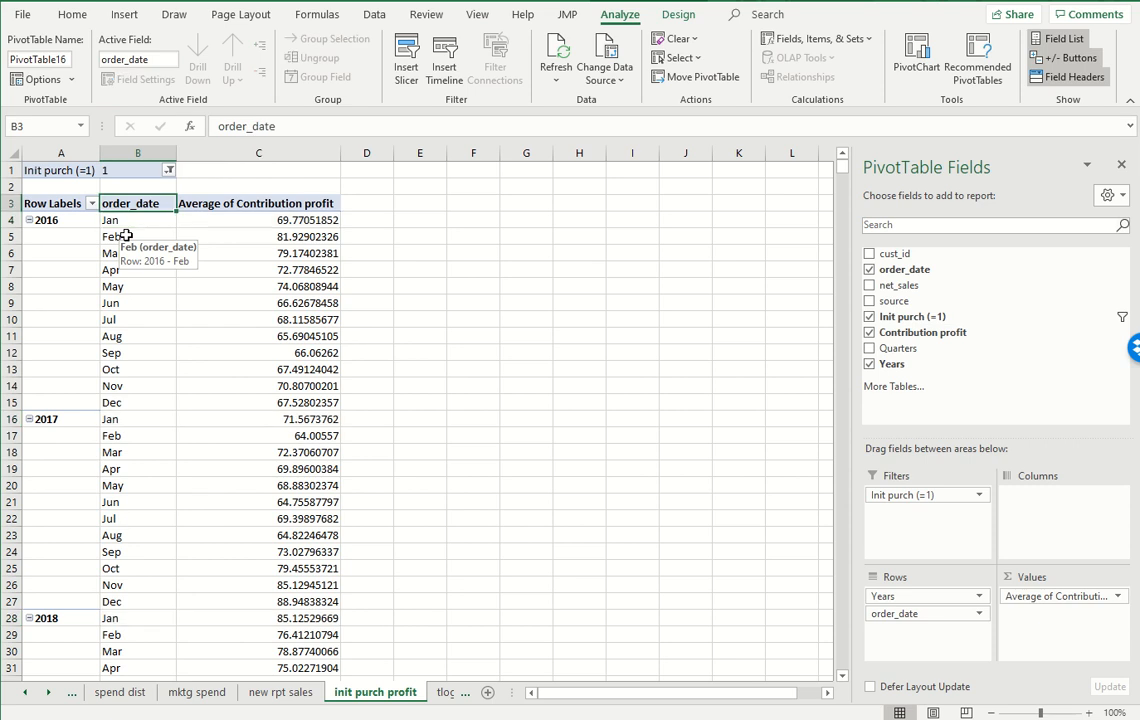
{"action": "key", "text": "ctrl+shift+End"}
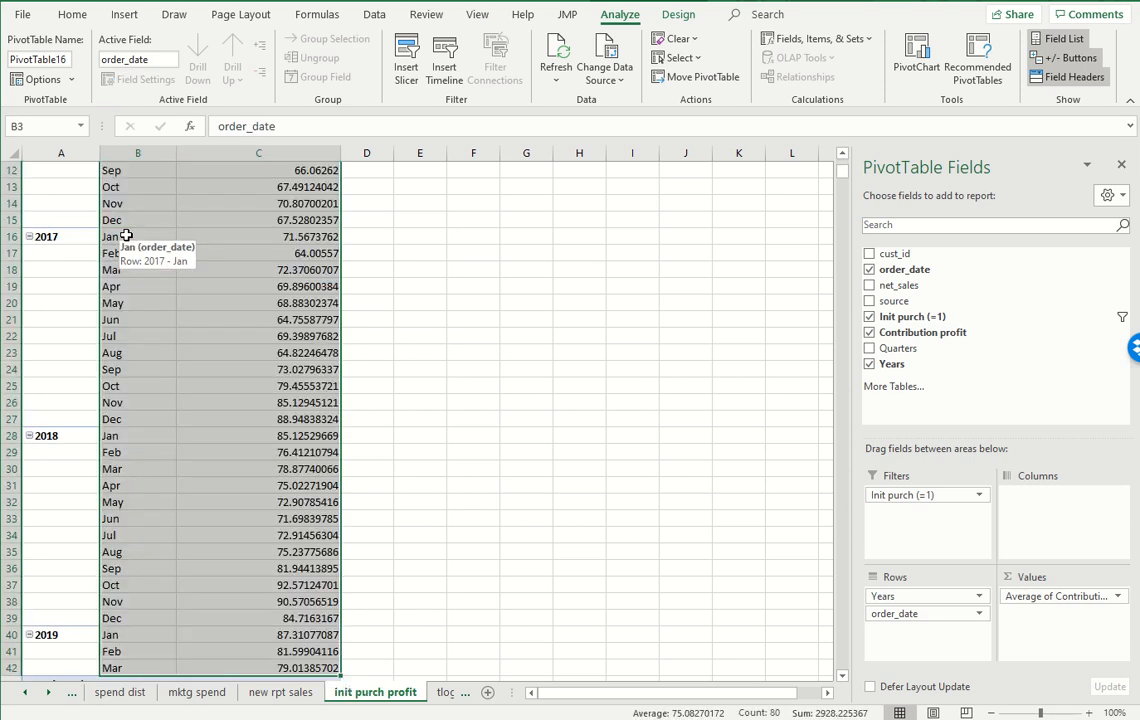
{"action": "key", "text": "ctrl+c"}
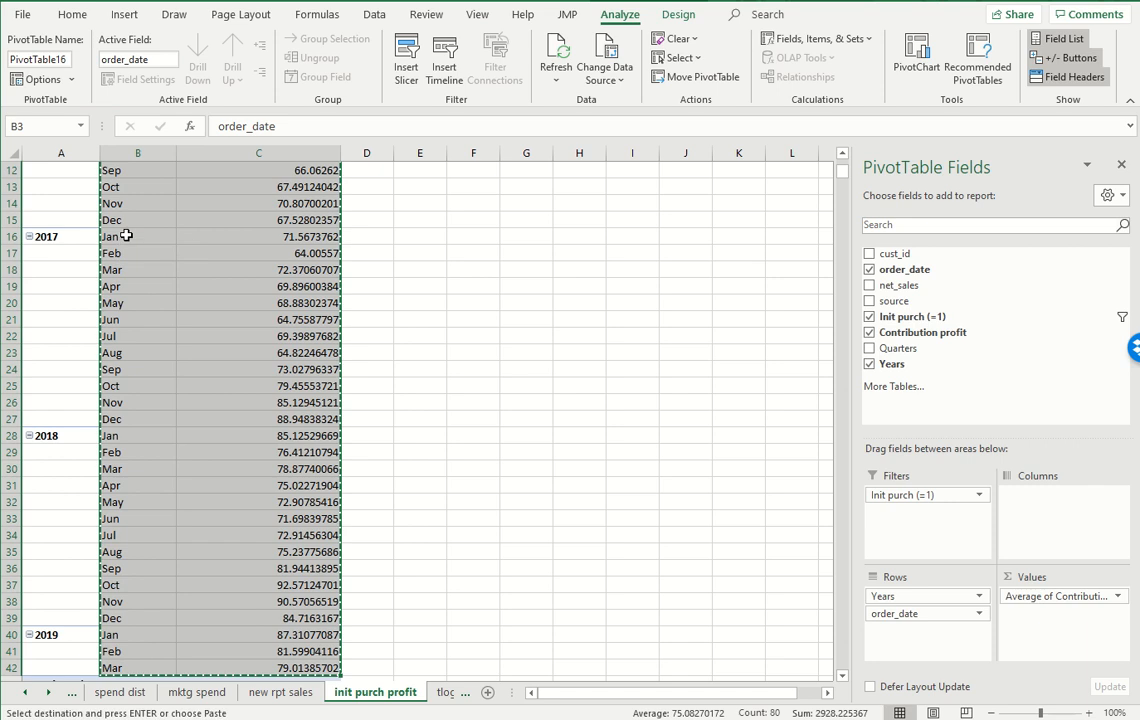
{"action": "key", "text": "Right"}
{"action": "key", "text": "Right"}
{"action": "key", "text": "Right"}
{"action": "key", "text": "Right"}
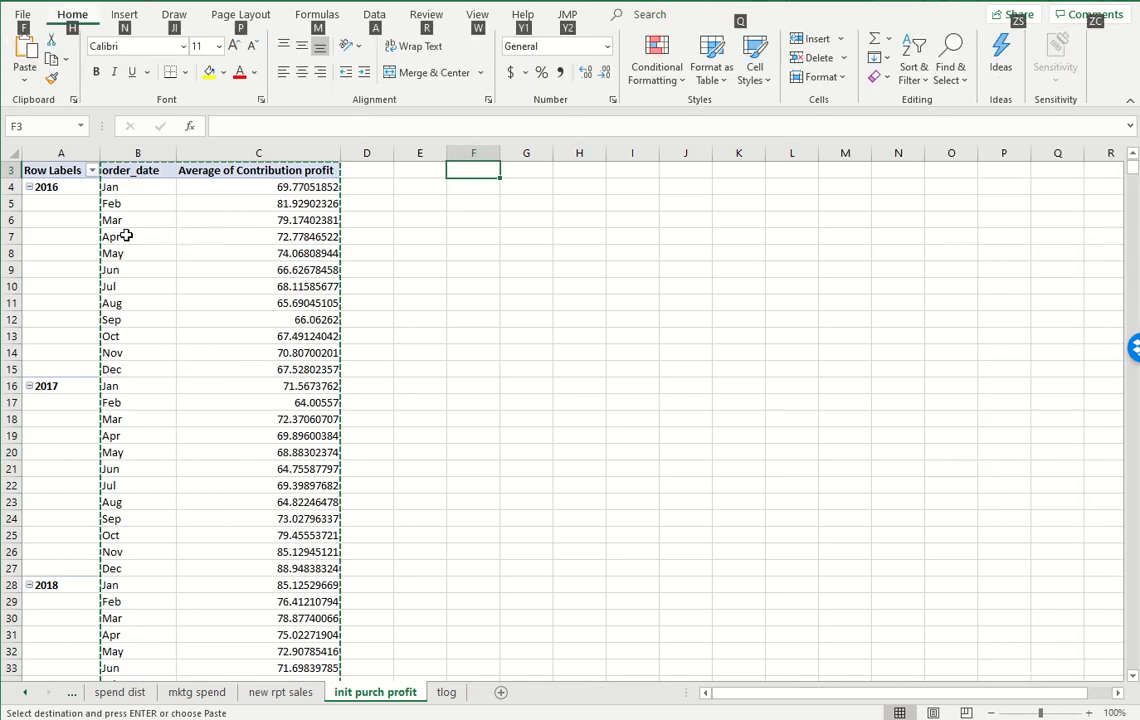
{"action": "key", "text": "ctrl+v"}
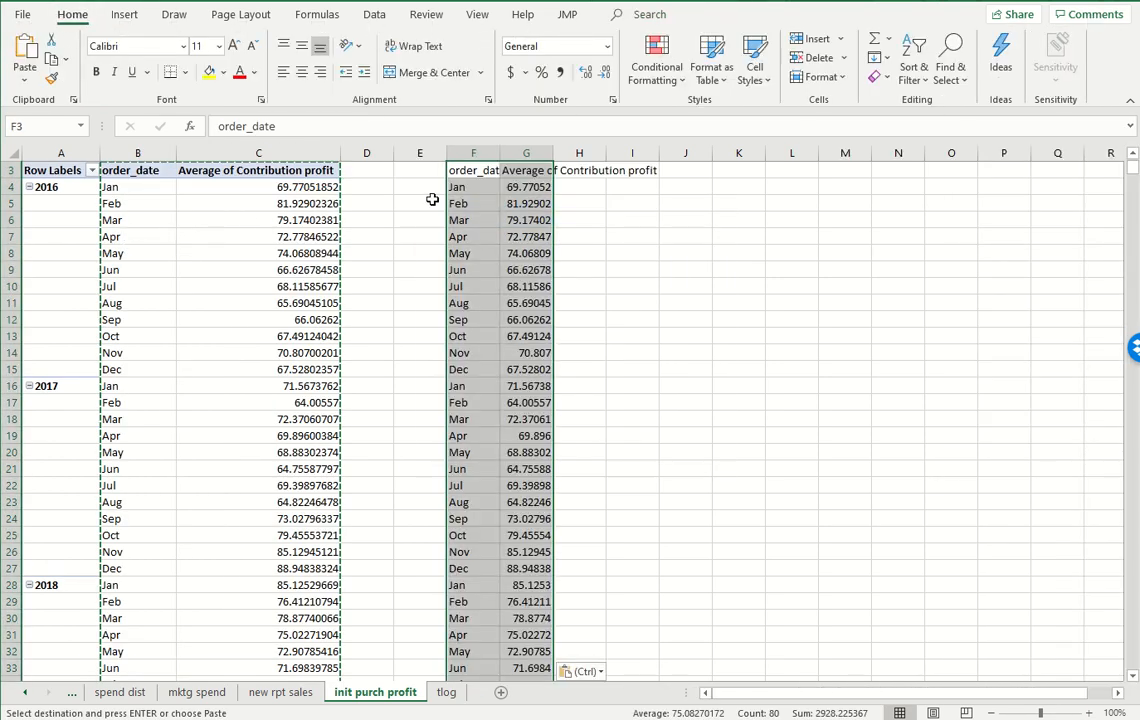
- Insert a blank column in front of the pasted order_date column
{"action": "left_click", "coordinate": [462, 154]}
{"action": "right_click", "coordinate": [464, 160]}
{"action": "key", "text": "i"}
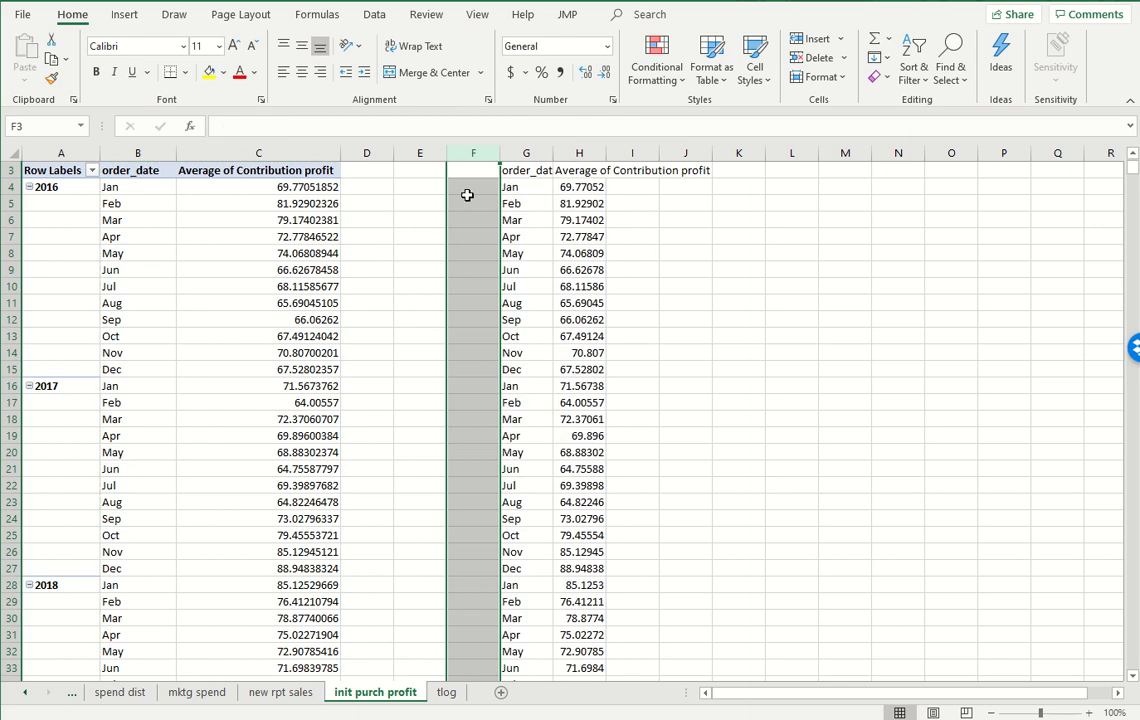
- Label the new column "month #" in F3 and enter 1 for the first January in F4
{"action": "left_click", "coordinate": [468, 186]}
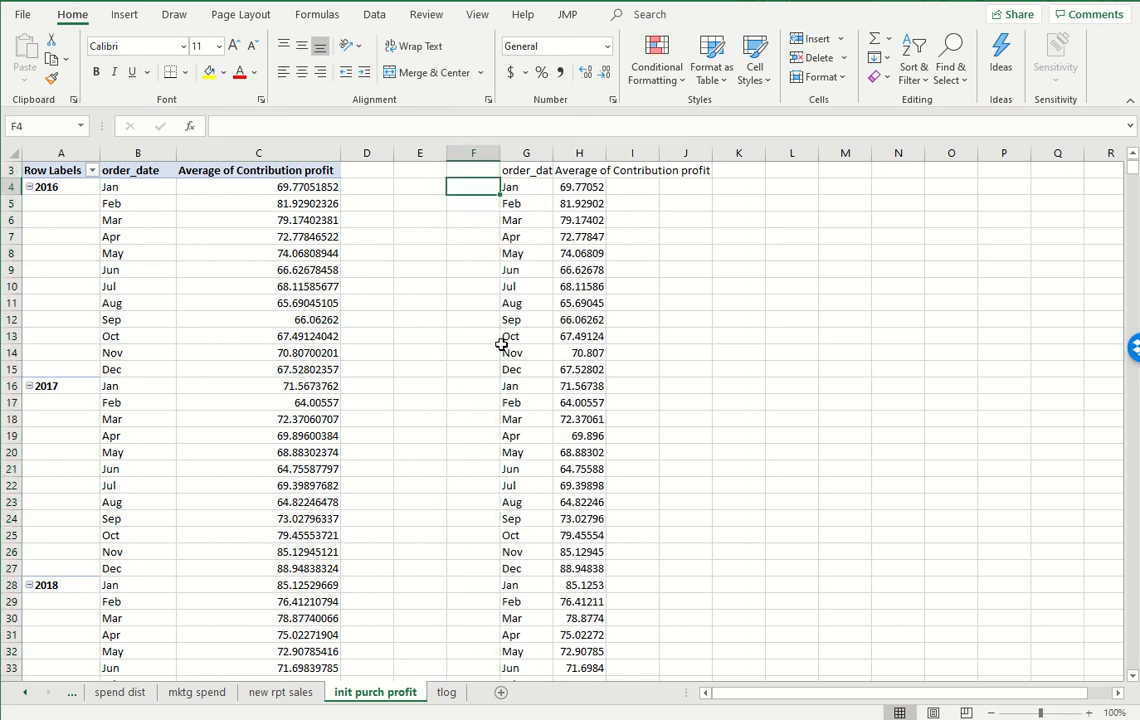
{"action": "type", "text": "1"}
{"action": "key", "text": "Up"}
{"action": "type", "text": "m"}
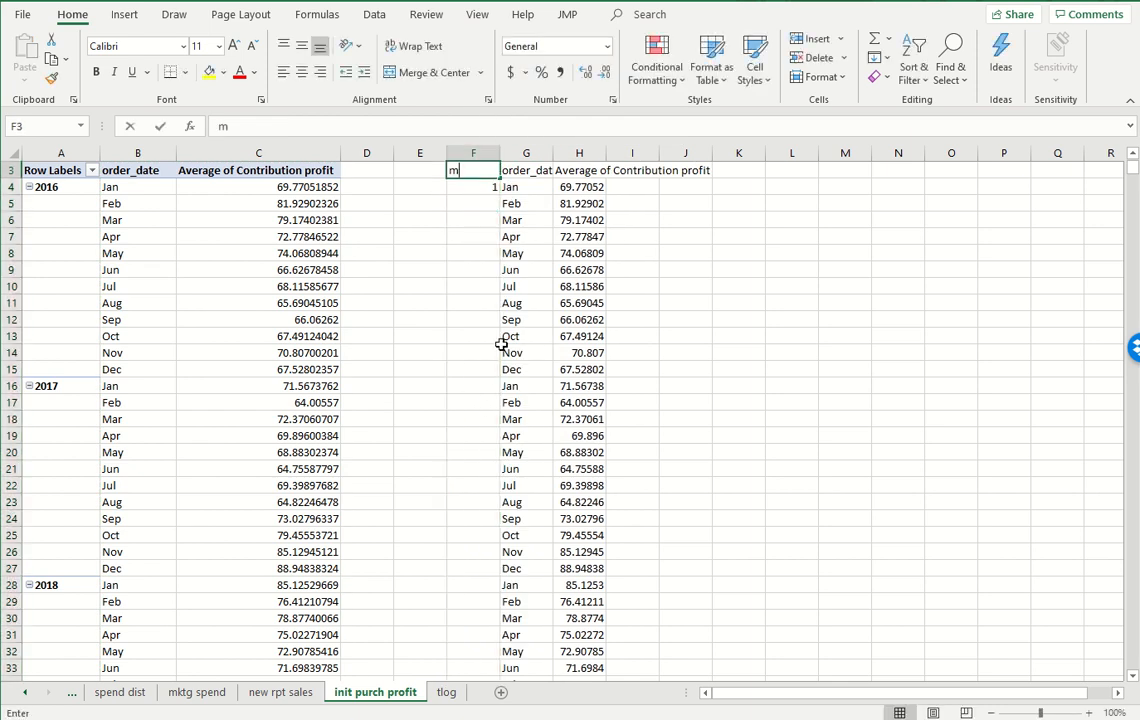
{"action": "type", "text": "onth #"}
{"action": "key", "text": "Return"}
{"action": "key", "text": "Return"}
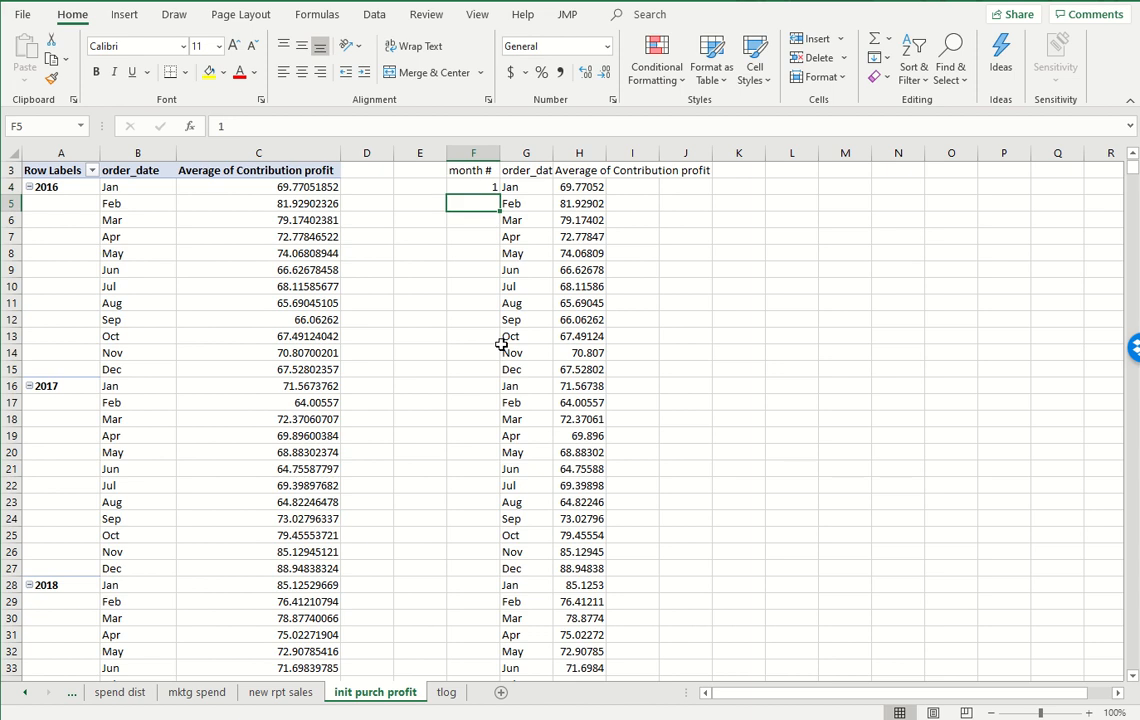
- Enter =F4+1 in F5 and copy it down through December in F15
{"action": "type", "text": "=F4+1"}
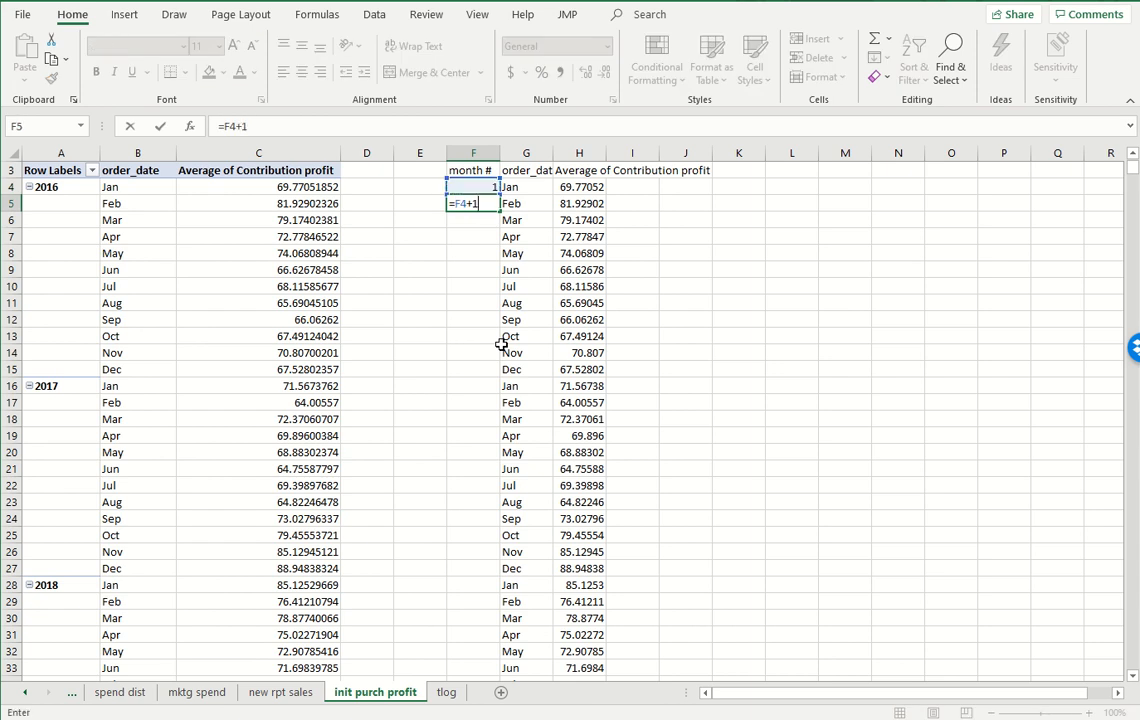
{"action": "key", "text": "Return"}
{"action": "key", "text": "Up"}
{"action": "key", "text": "shift+Down"}
{"action": "key", "text": "ctrl+c"}
{"action": "key", "text": "shift+Down"}
{"action": "key", "text": "shift+Down"}
{"action": "key", "text": "shift+Down"}
{"action": "key", "text": "shift+Down"}
{"action": "key", "text": "shift+Down"}
{"action": "key", "text": "shift+Down"}
{"action": "key", "text": "shift+Down"}
{"action": "key", "text": "shift+Down"}
{"action": "key", "text": "shift+Down"}
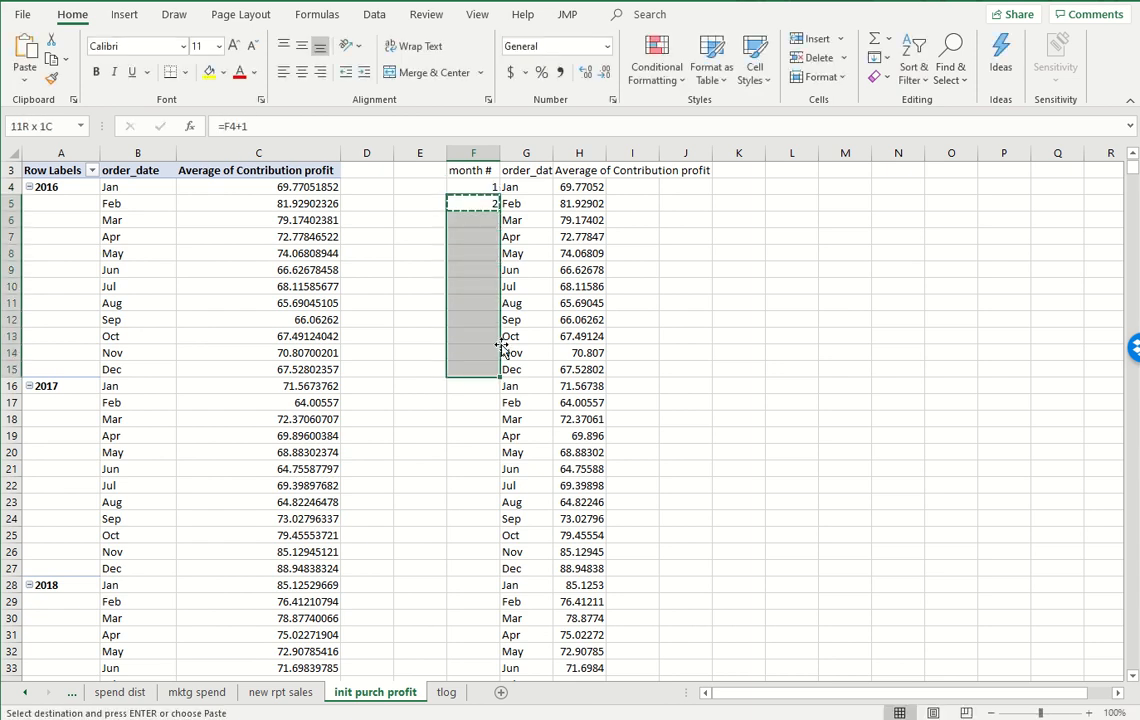
{"action": "key", "text": "ctrl+v"}
- Enter =F4 in F16 to restart the month numbering for January 2017
{"action": "key", "text": "ctrl+Down"}
{"action": "key", "text": "Down"}
{"action": "type", "text": "="}
{"action": "key", "text": "Up"}
{"action": "key", "text": "Up"}
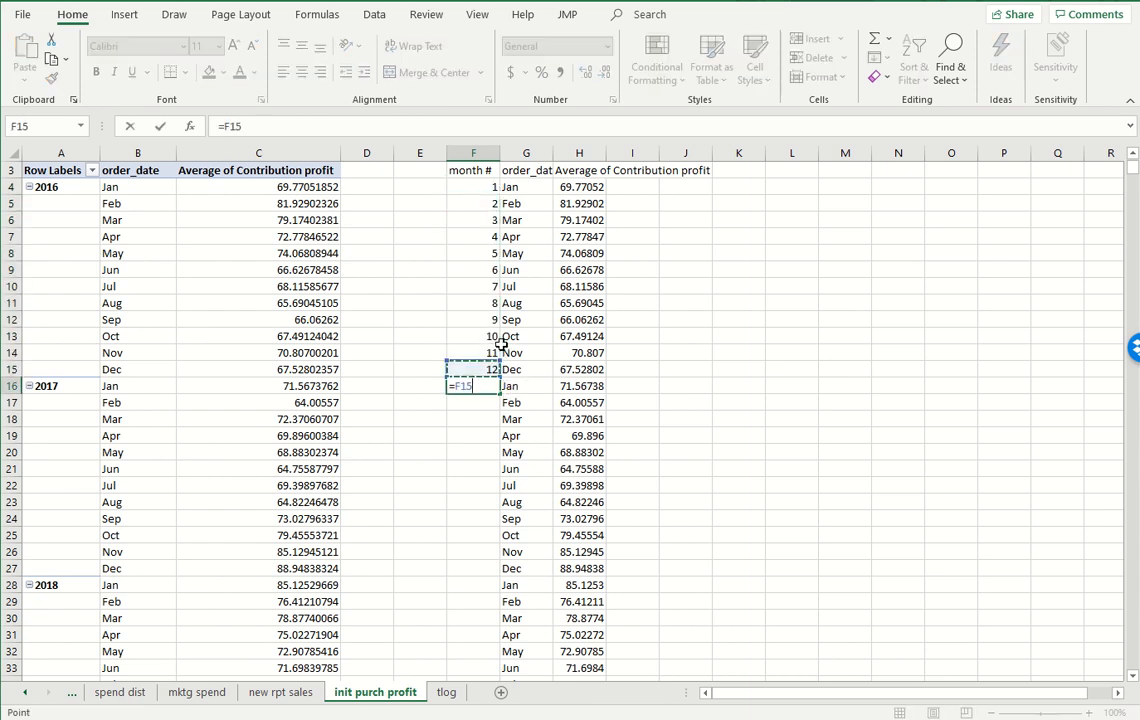
{"action": "key", "text": "ctrl+Up"}
{"action": "key", "text": "Down"}
{"action": "key", "text": "Return"}
- Copy the repeating month formula from F16 down to the last data row, F42
{"action": "key", "text": "Right"}
{"action": "key", "text": "ctrl+Down"}
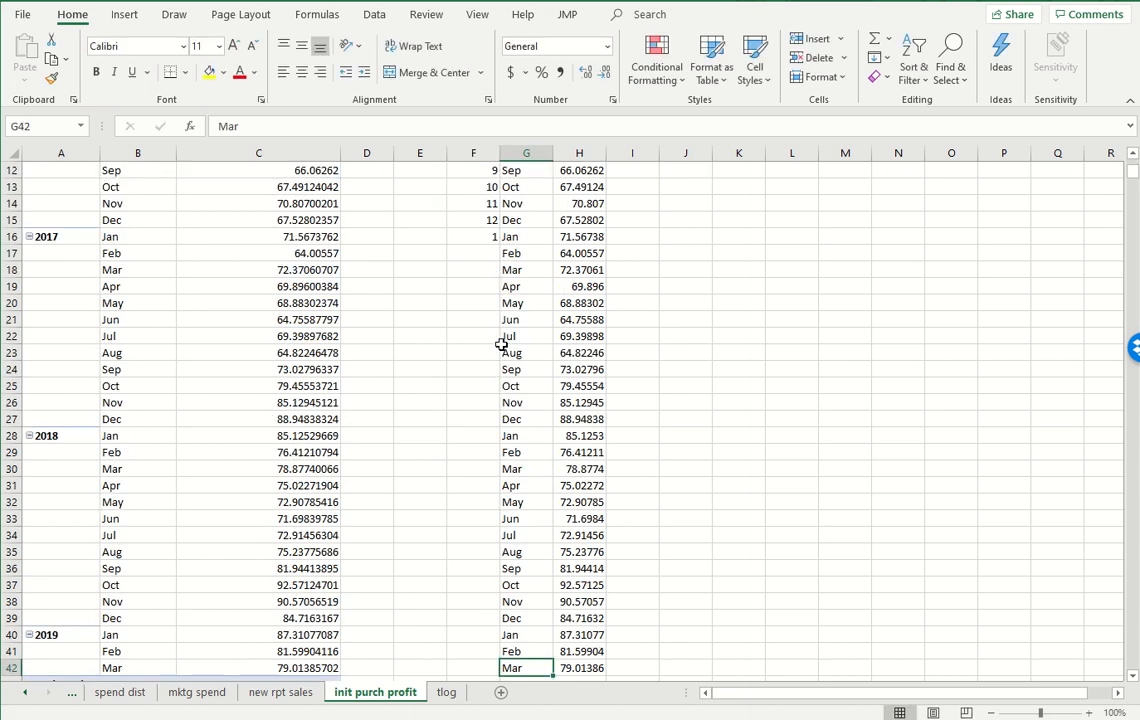
{"action": "key", "text": "Left"}
{"action": "type", "text": "1"}
{"action": "key", "text": "Up"}
{"action": "key", "text": "ctrl+Up"}
{"action": "key", "text": "ctrl+c"}
{"action": "key", "text": "ctrl+shift+Down"}
{"action": "key", "text": "ctrl+v"}
{"action": "key", "text": "ctrl+Up"}
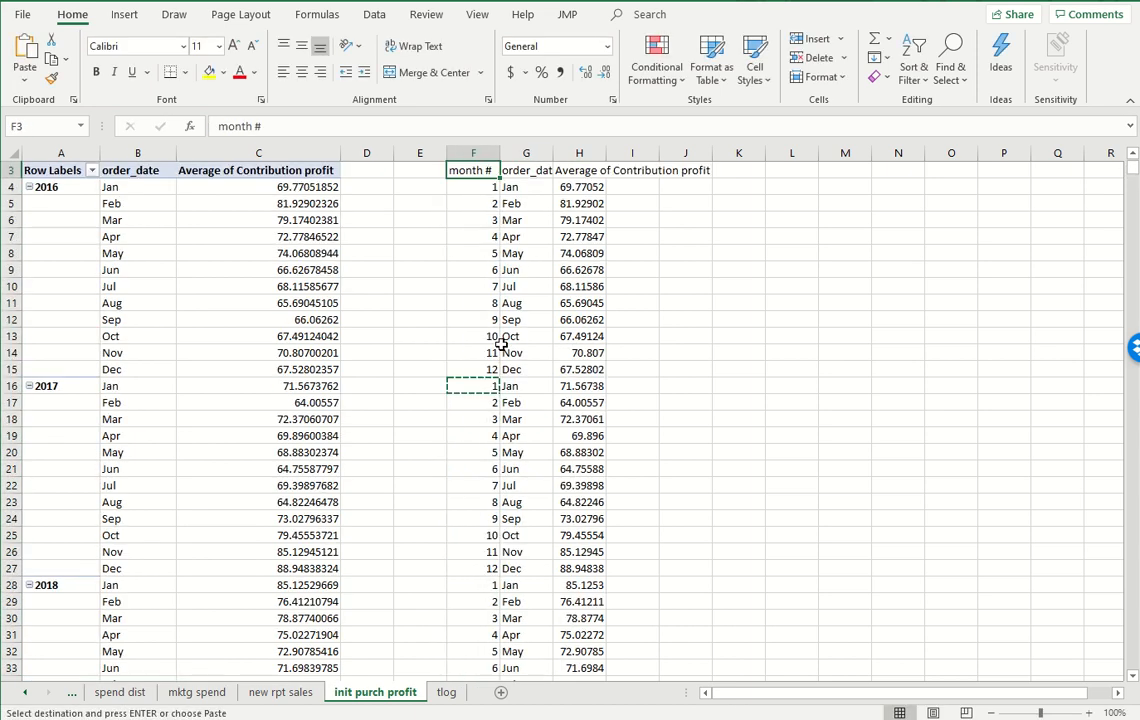
- Head the column beside the month numbers "year" in E3 and enter 2016 in E4
{"action": "key", "text": "Left"}
{"action": "type", "text": "year"}
{"action": "key", "text": "Return"}
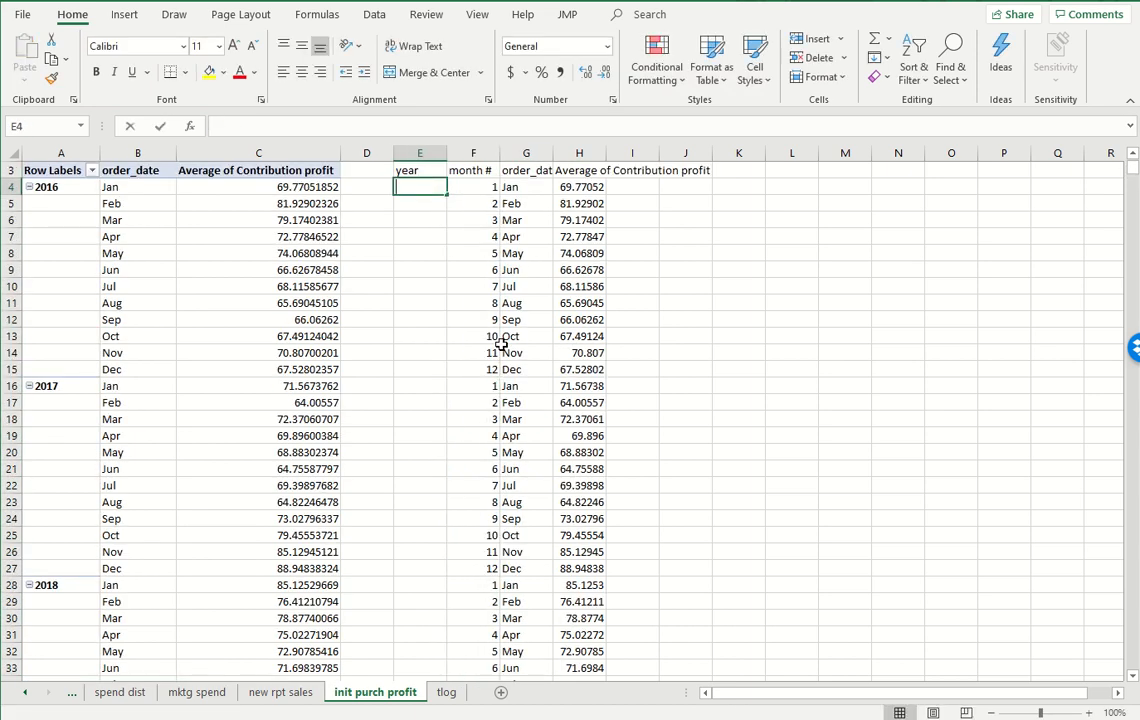
{"action": "type", "text": "2016"}
{"action": "key", "text": "Return"}
- Copy the year 2016 down through December in E15
{"action": "key", "text": "Up"}
{"action": "key", "text": "ctrl+c"}
{"action": "key", "text": "shift+Down"}
{"action": "key", "text": "shift+Down"}
{"action": "key", "text": "shift+Down"}
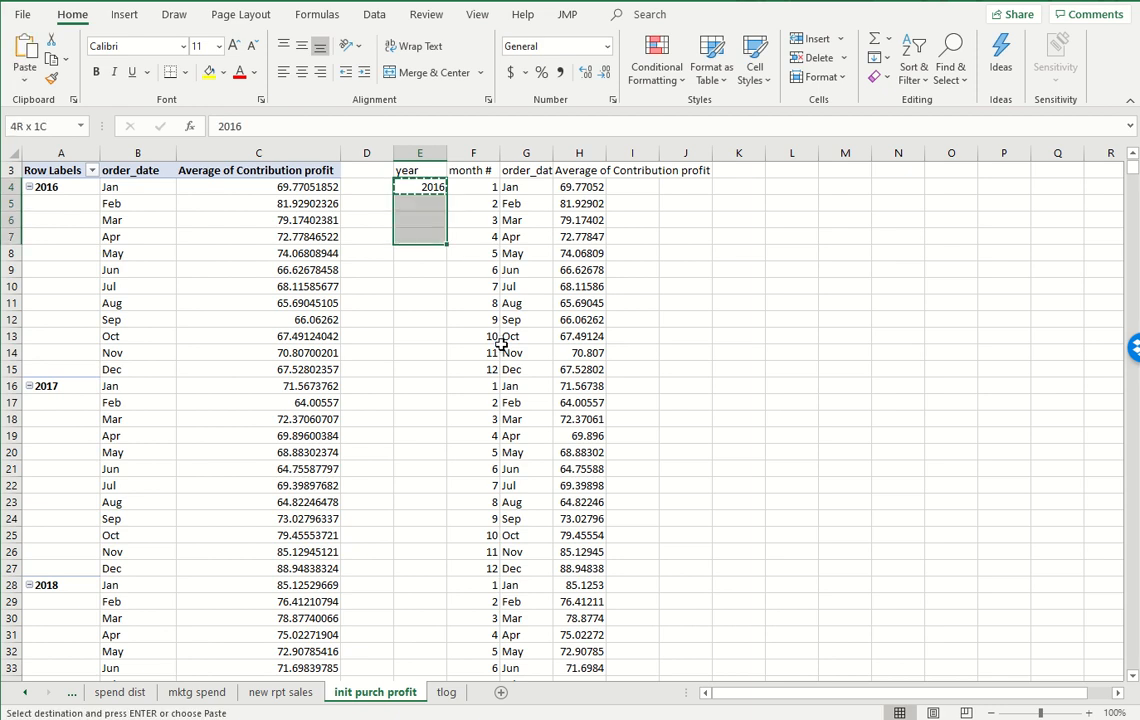
{"action": "key", "text": "shift+Down"}
{"action": "key", "text": "shift+Down"}
{"action": "key", "text": "shift+Down"}
{"action": "key", "text": "shift+Down"}
{"action": "key", "text": "shift+Down"}
{"action": "key", "text": "shift+Down"}
{"action": "key", "text": "shift+Down"}
{"action": "key", "text": "shift+Down"}
{"action": "key", "text": "ctrl+v"}
{"action": "key", "text": "ctrl+Down"}
{"action": "key", "text": "Down"}
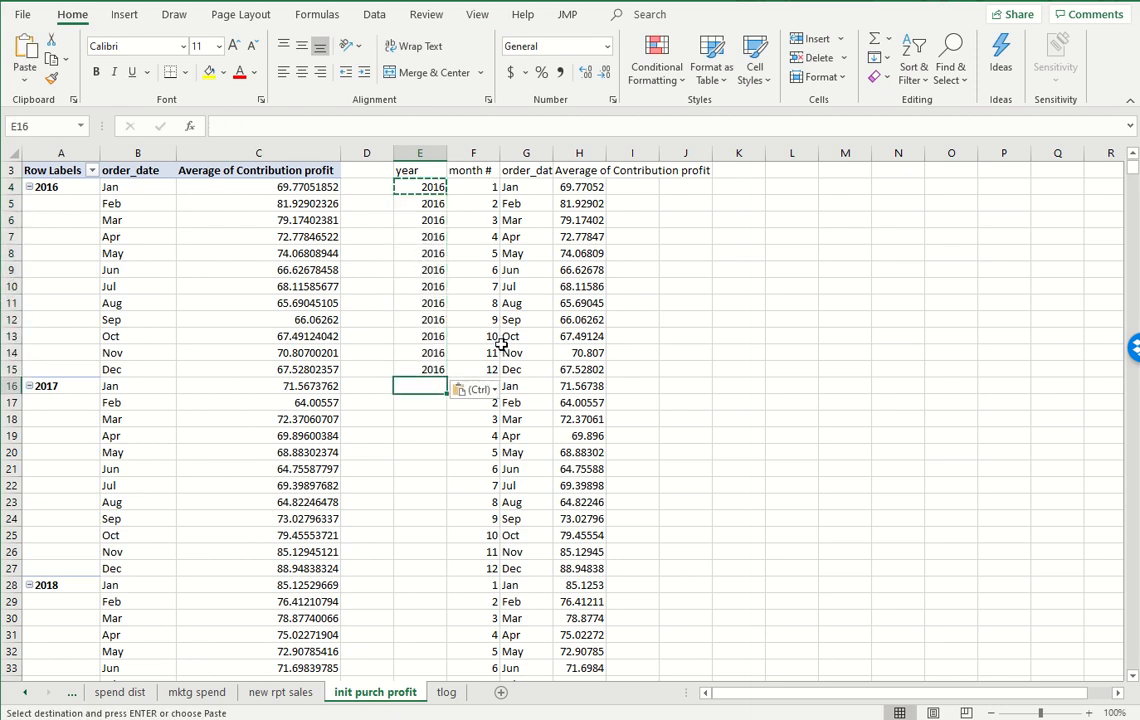
{"action": "type", "text": "="}
{"action": "key", "text": "Up"}
{"action": "key", "text": "Escape"}
- Enter the formula =E4 in E16, the year cell for January 2017
{"action": "type", "text": "="}
{"action": "key", "text": "Up"}
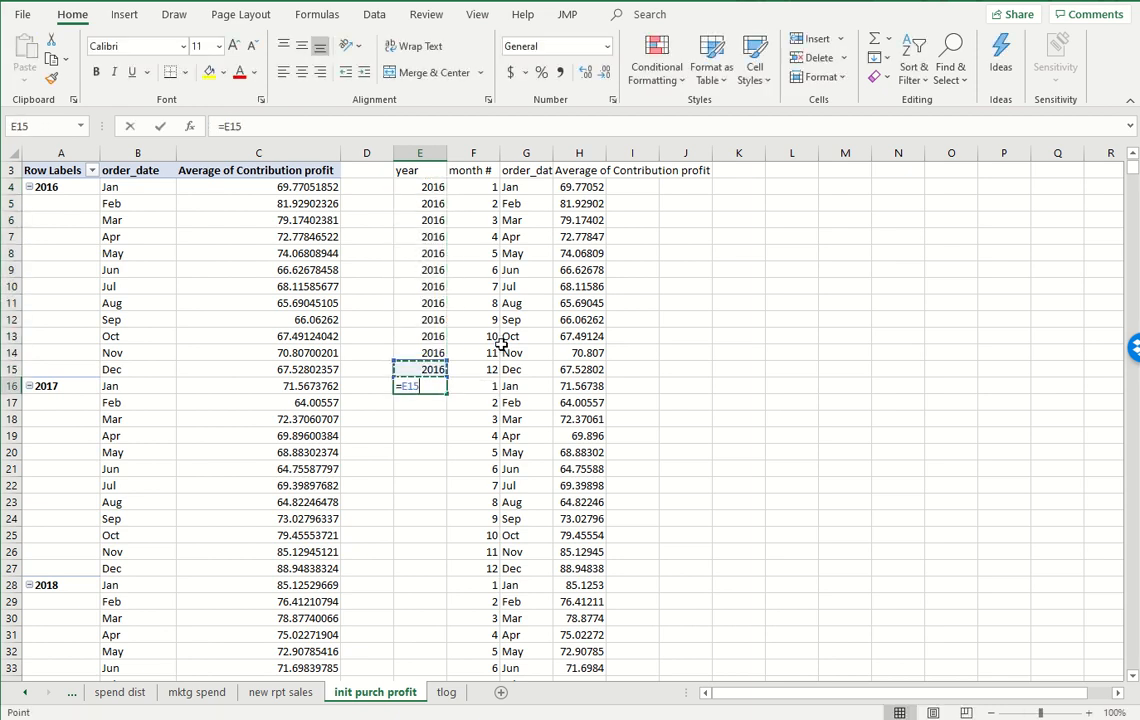
{"action": "key", "text": "Up"}
{"action": "key", "text": "ctrl+shift+Up"}
{"action": "key", "text": "Down"}
{"action": "key", "text": "Up"}
{"action": "key", "text": "ctrl+Up"}
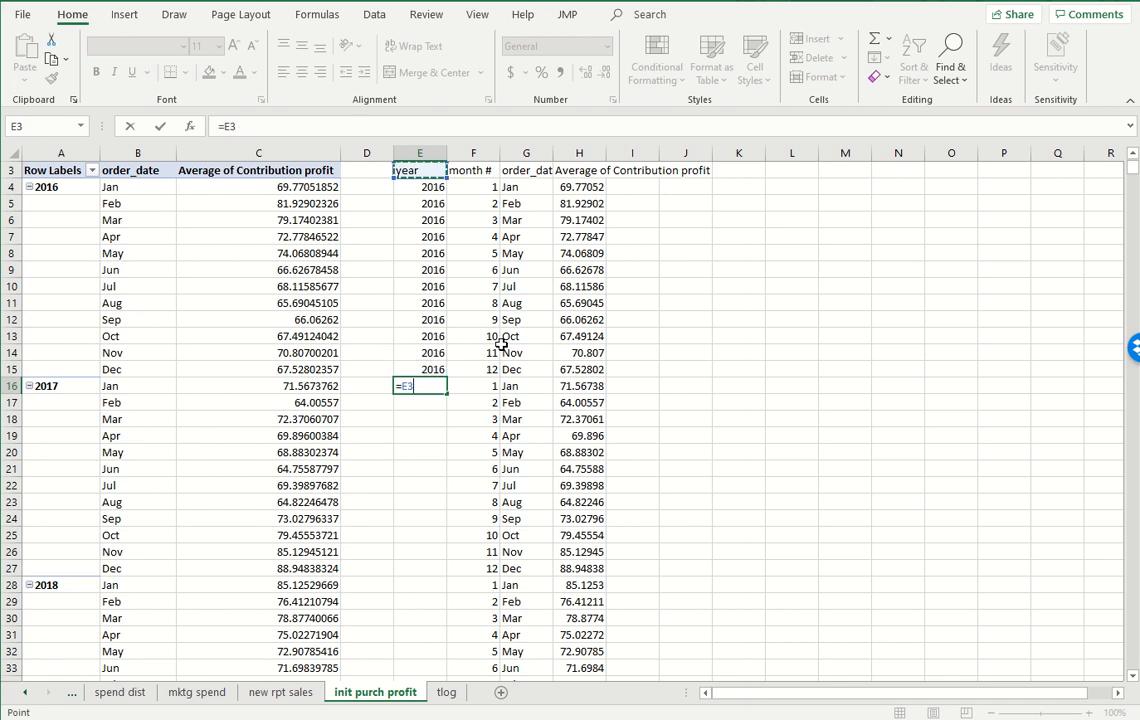
{"action": "key", "text": "Down"}
{"action": "key", "text": "Return"}
- Enter the formula =E4+1 in E16 so January 2017 is one year above January 2016
{"action": "key", "text": "Right"}
{"action": "key", "text": "Left"}
{"action": "key", "text": "Up"}
{"action": "type", "text": "="}
{"action": "key", "text": "ctrl+Up"}
{"action": "key", "text": "Down"}
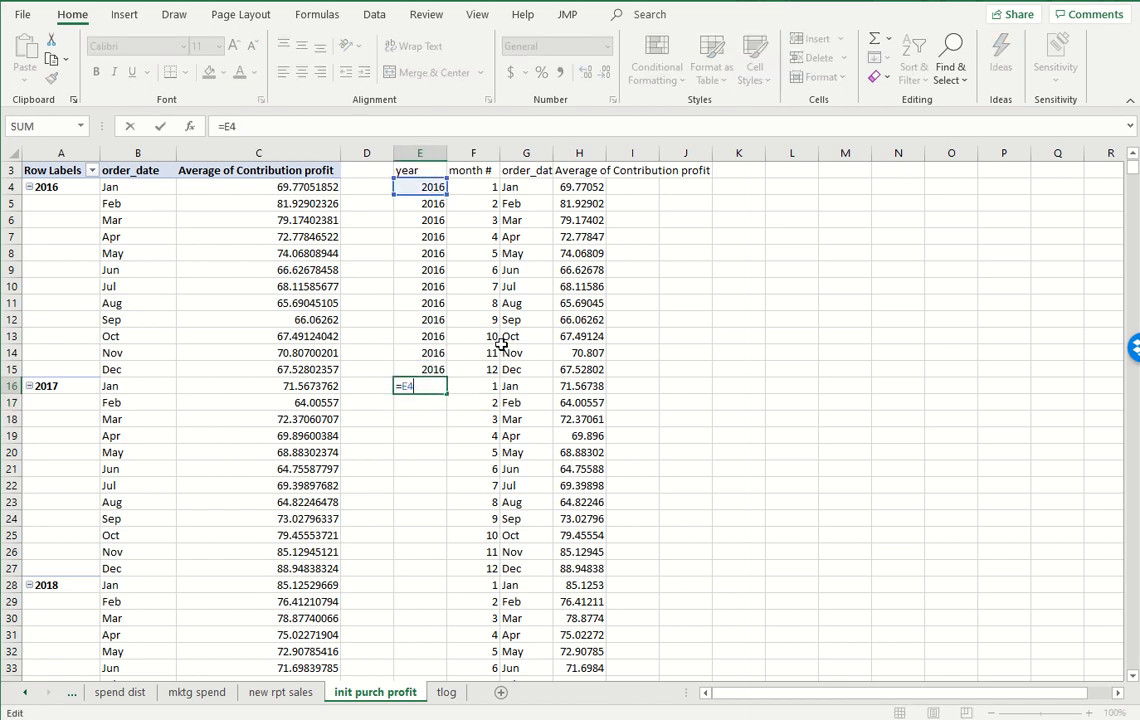
{"action": "type", "text": "+1"}
{"action": "key", "text": "Return"}
- Copy the year formula from E16 down to the last data row, E42
{"action": "key", "text": "Right"}
{"action": "key", "text": "ctrl+Down"}
{"action": "key", "text": "Left"}
{"action": "type", "text": "1"}
{"action": "key", "text": "Up"}
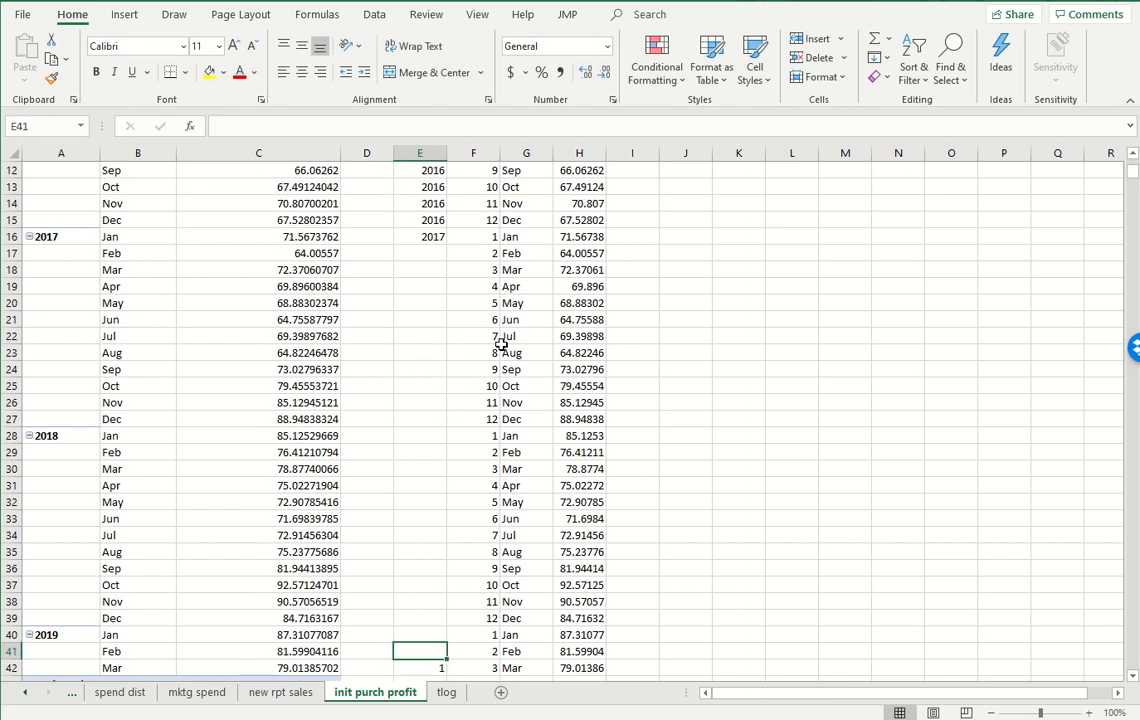
{"action": "key", "text": "ctrl+Up"}
{"action": "key", "text": "ctrl+c"}
{"action": "key", "text": "ctrl+shift+Down"}
{"action": "key", "text": "ctrl+v"}
{"action": "key", "text": "Up"}
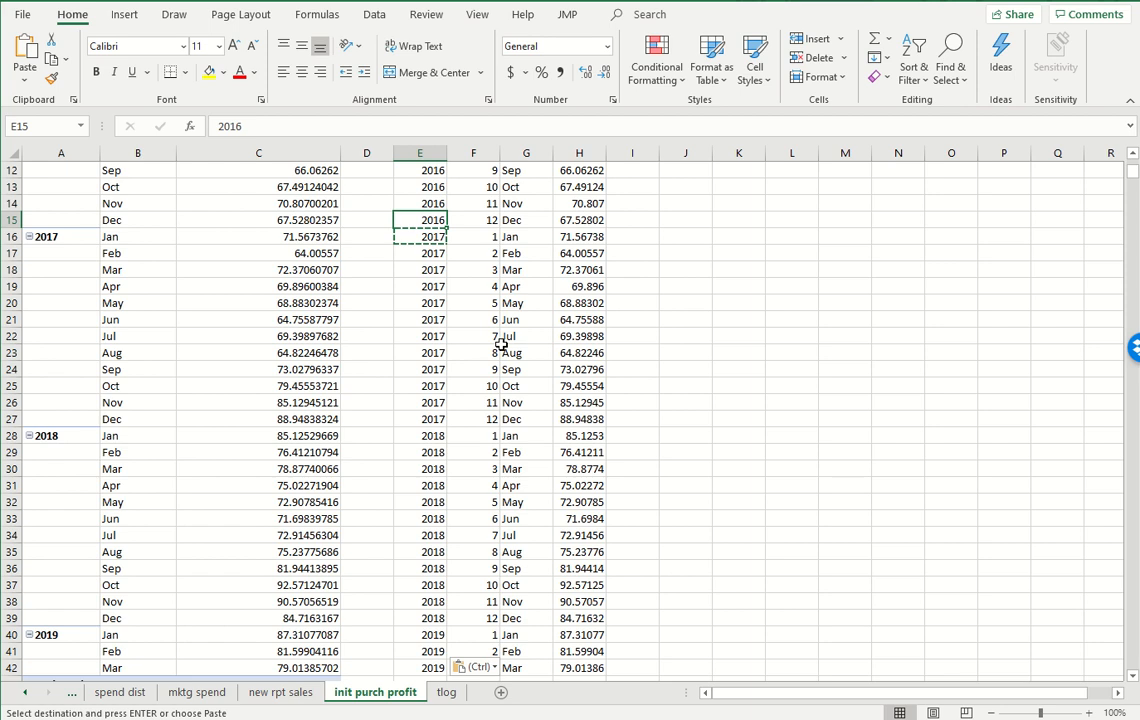
- Move the whole table in E3:H42 two columns over so it starts at G3
{"action": "key", "text": "ctrl+Up"}
{"action": "key", "text": "ctrl+shift+Right"}
{"action": "key", "text": "ctrl+shift+Down"}
{"action": "key", "text": "ctrl+x"}
{"action": "key", "text": "Right"}
{"action": "key", "text": "Right"}
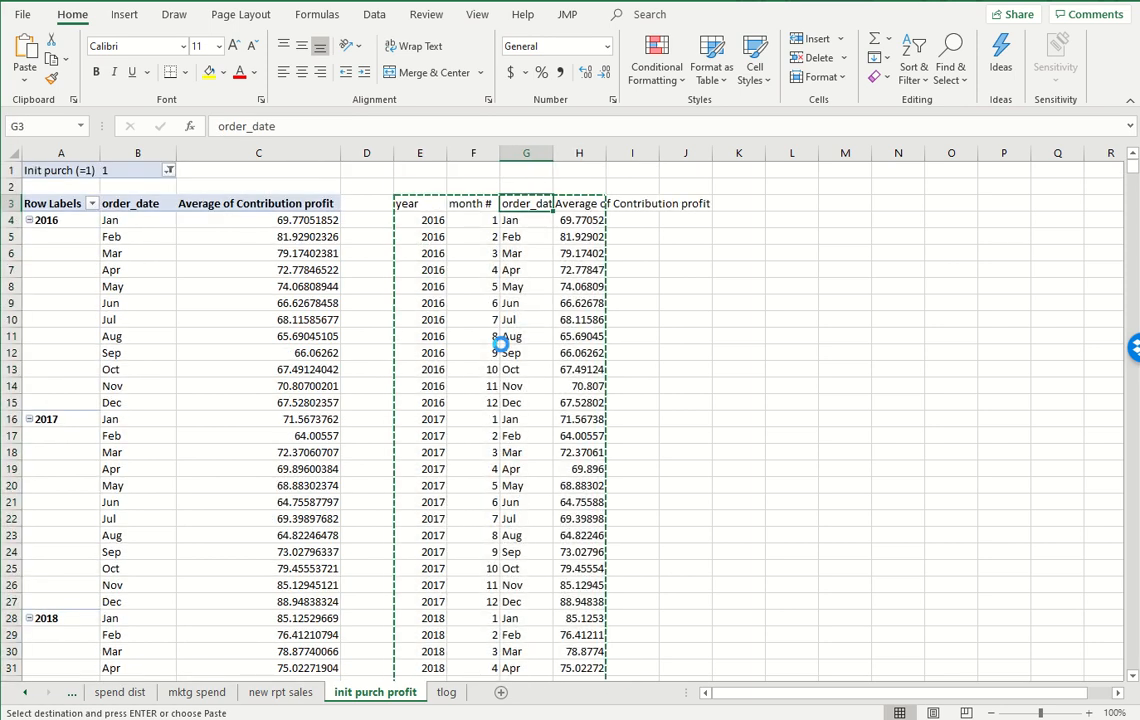
{"action": "key", "text": "ctrl+v"}
- Enter the heading "date" in F3, beside the year column
{"action": "key", "text": "Left"}
{"action": "key", "text": "Left"}
{"action": "key", "text": "Right"}
{"action": "type", "text": "date"}
{"action": "key", "text": "Return"}
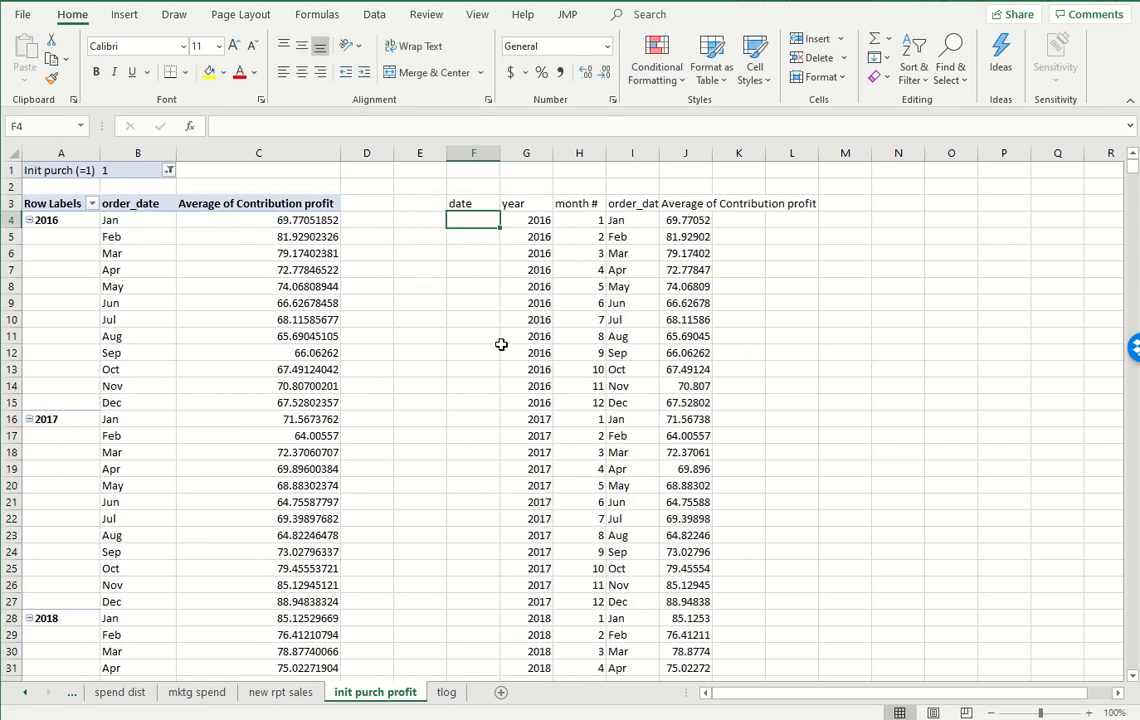
- Enter the formula =DATE(G4,H4,1) in F4 to build the first month's date from its year and month number
{"action": "type", "text": "=date("}
{"action": "key", "text": "Right"}
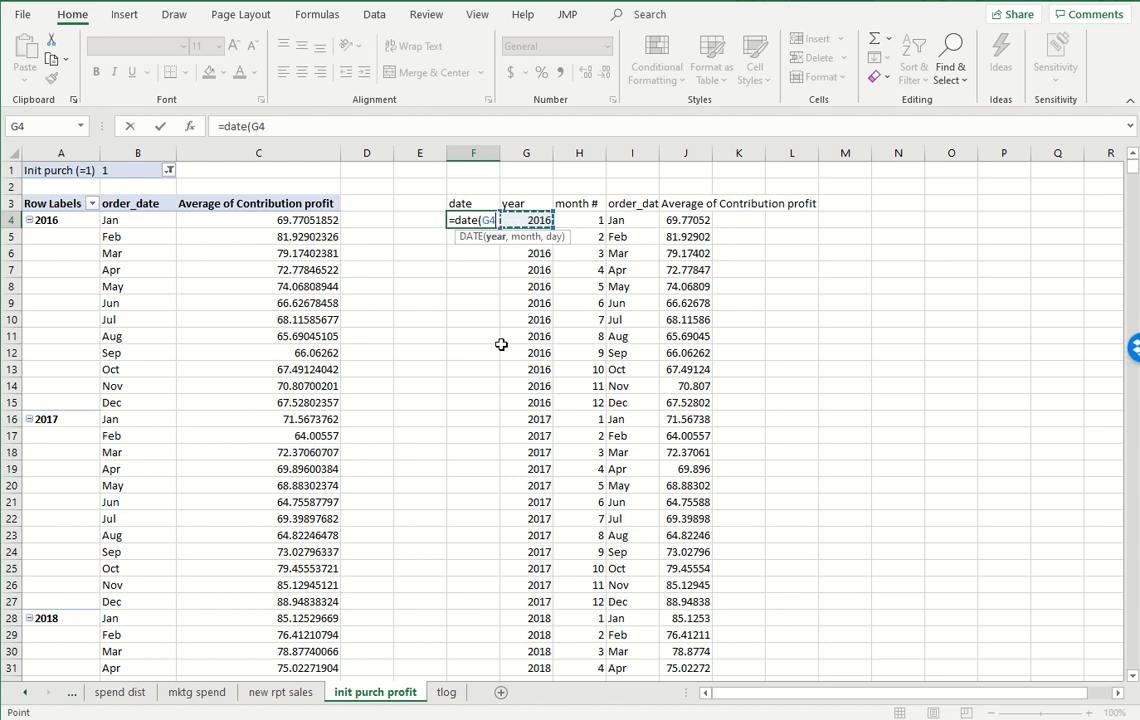
{"action": "type", "text": ","}
{"action": "key", "text": "Right"}
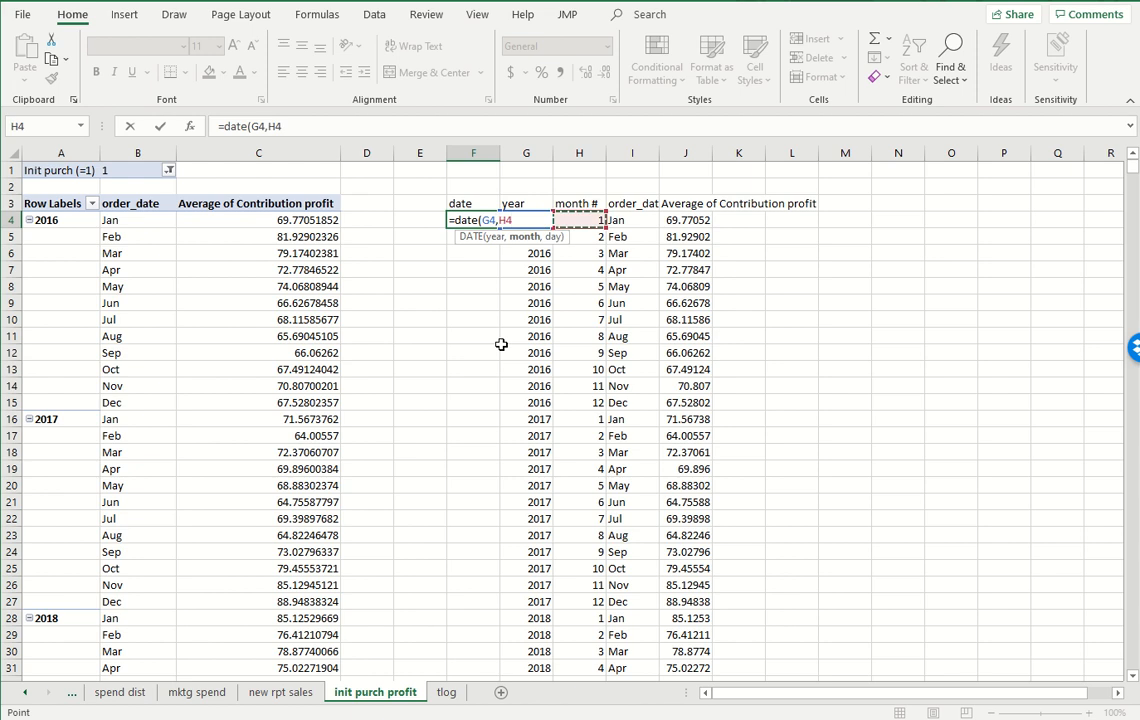
{"action": "type", "text": ",1"}
{"action": "key", "text": "Return"}
- Copy the date formula from F4 down to the last data row, F42
{"action": "key", "text": "Right"}
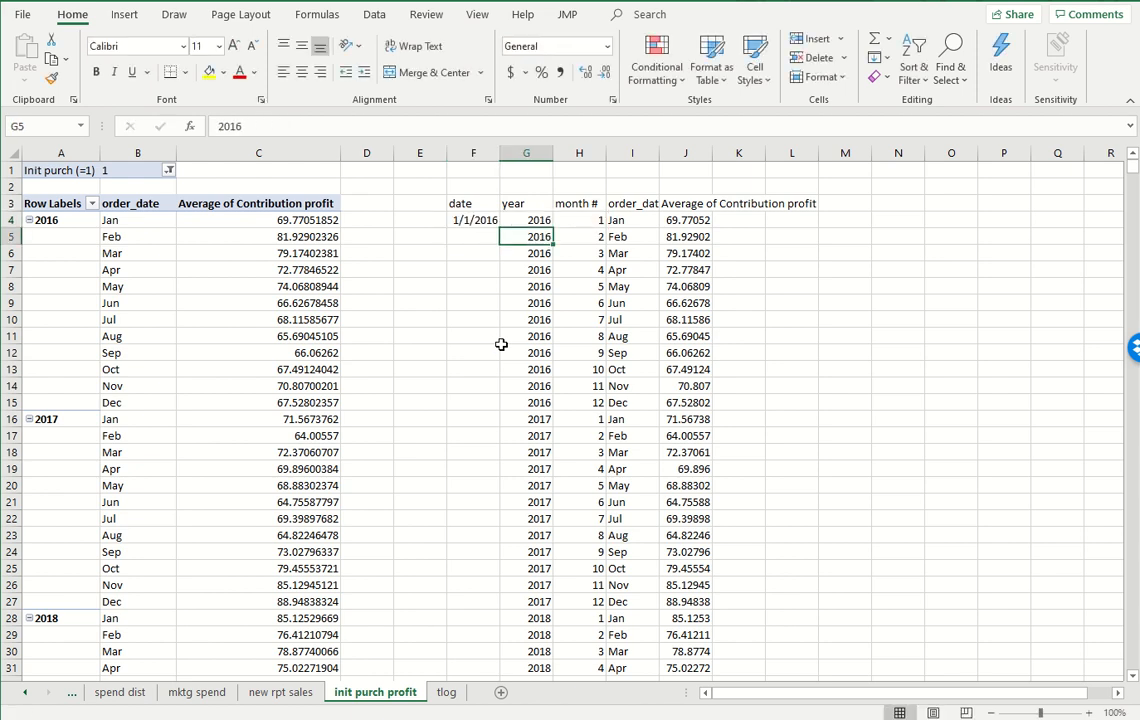
{"action": "key", "text": "ctrl+Down"}
{"action": "key", "text": "Left"}
{"action": "type", "text": "1"}
{"action": "key", "text": "Up"}
{"action": "key", "text": "ctrl+Up"}
{"action": "key", "text": "ctrl+c"}
{"action": "key", "text": "ctrl+shift+Down"}
{"action": "key", "text": "ctrl+v"}
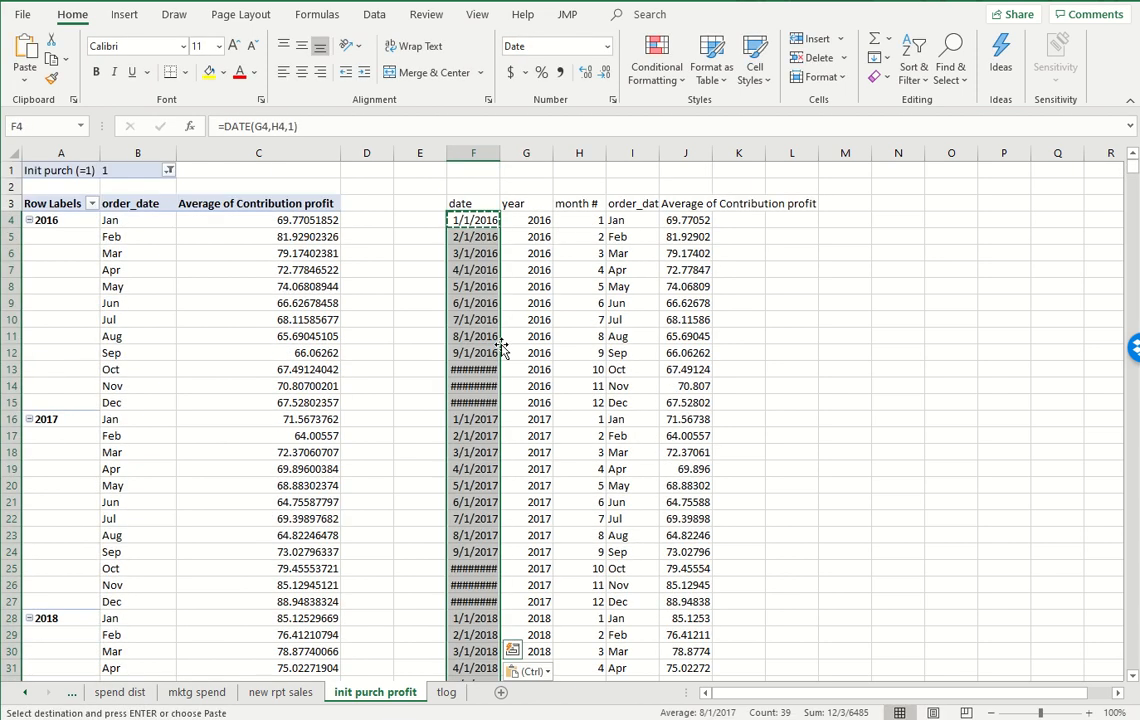
- Format the dates in F4:F42 with the custom format mmm-yy and centre them
{"action": "key", "text": "Left"}
{"action": "key", "text": "Right"}
{"action": "key", "text": "ctrl+shift+Down"}
{"action": "key", "text": "alt+o"}
{"action": "key", "text": "e"}
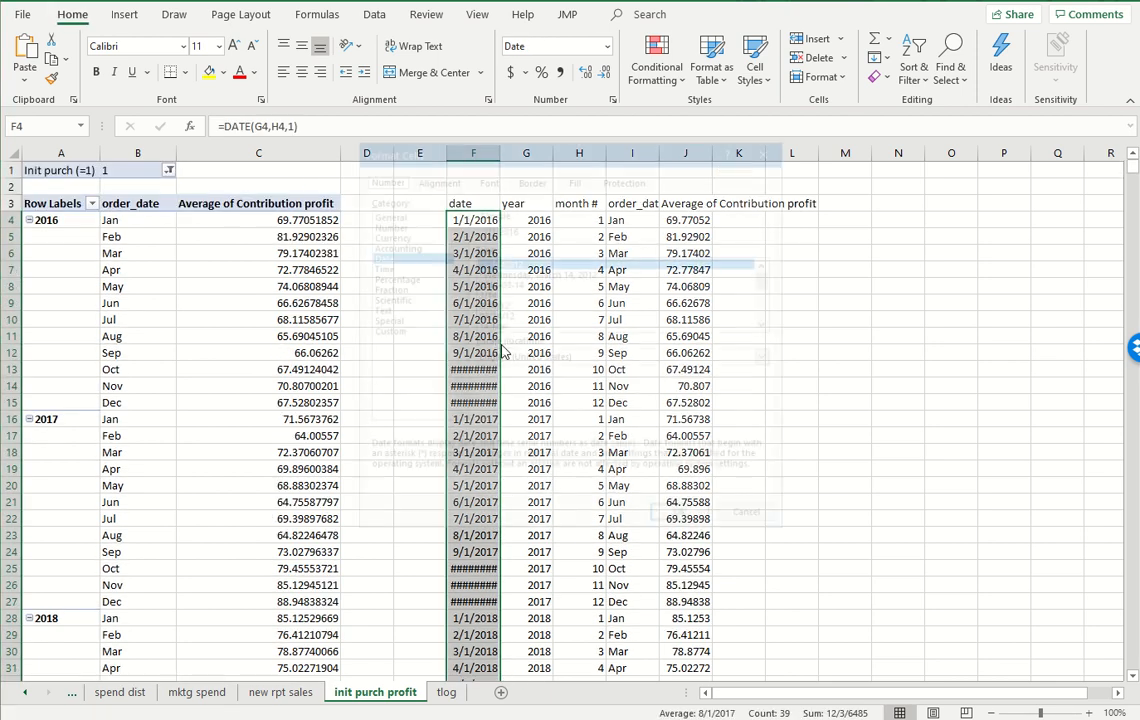
{"action": "left_click", "coordinate": [384, 331]}
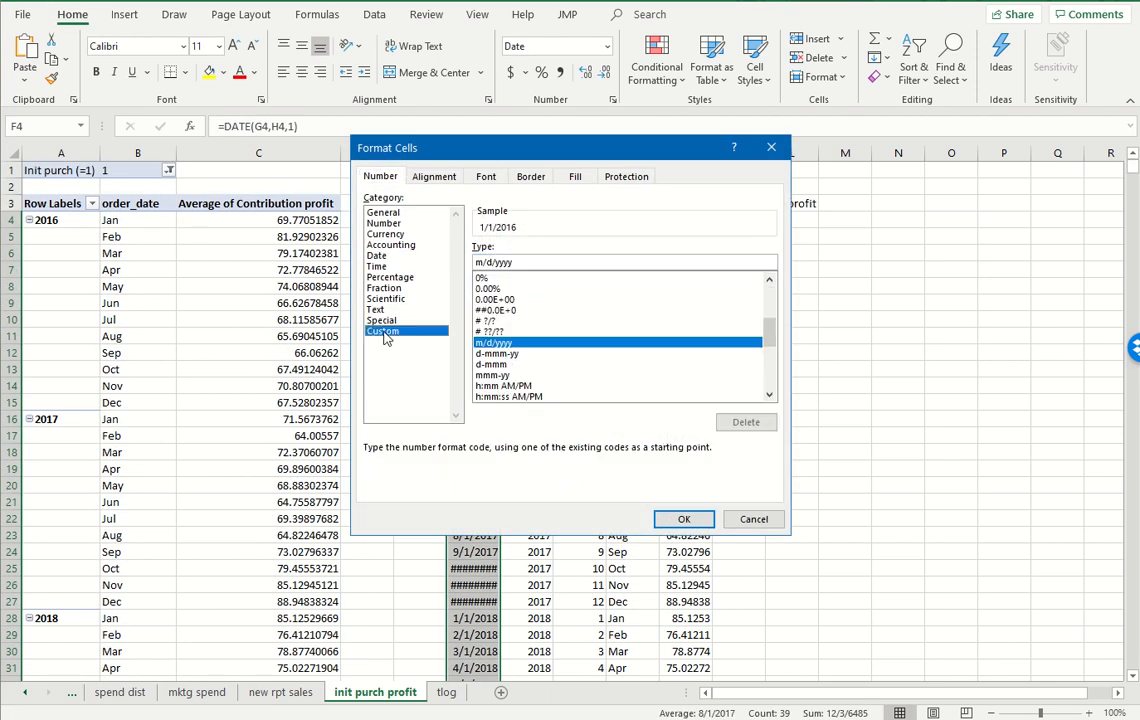
{"action": "left_click", "coordinate": [505, 375]}
{"action": "left_click", "coordinate": [684, 519]}
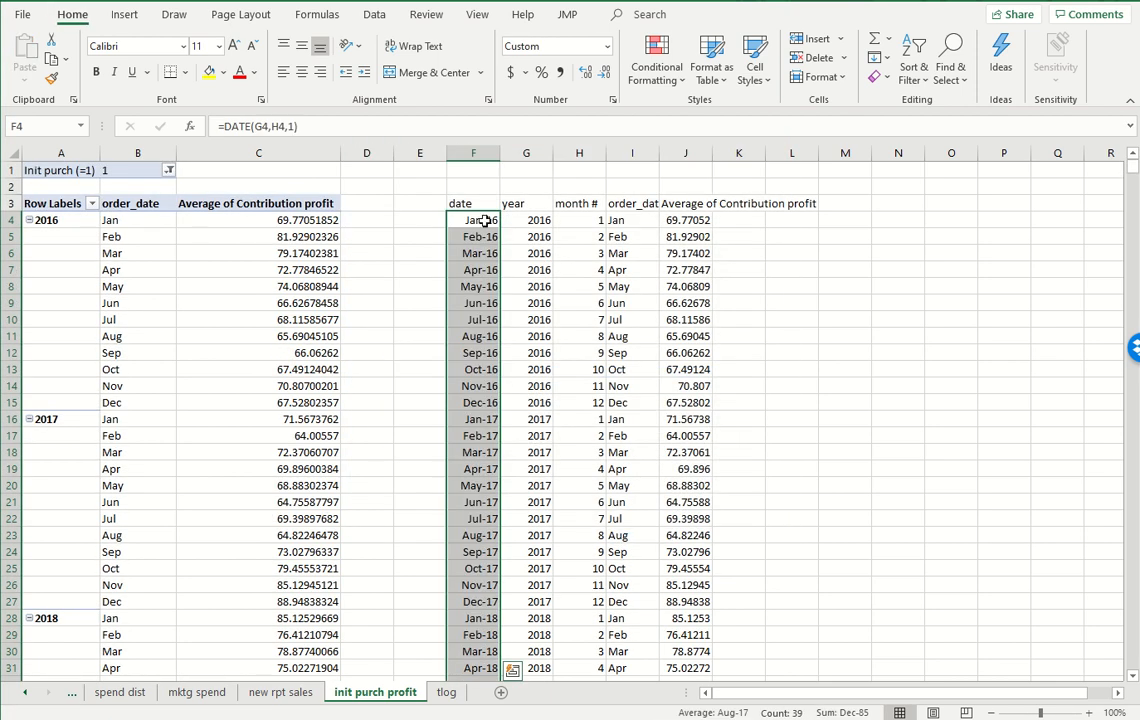
{"action": "left_click", "coordinate": [301, 72]}
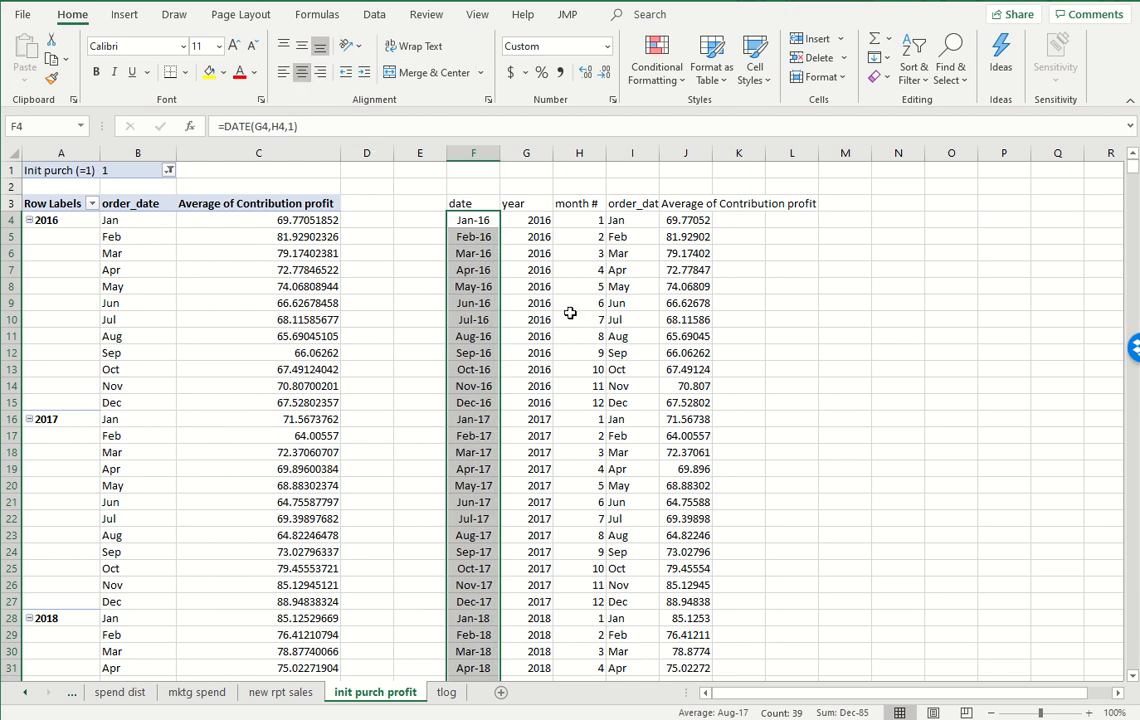
- Copy the table data in F4:J42 and paste it in place as values only
{"action": "key", "text": "ctrl+shift+Right"}
{"action": "key", "text": "ctrl+c"}
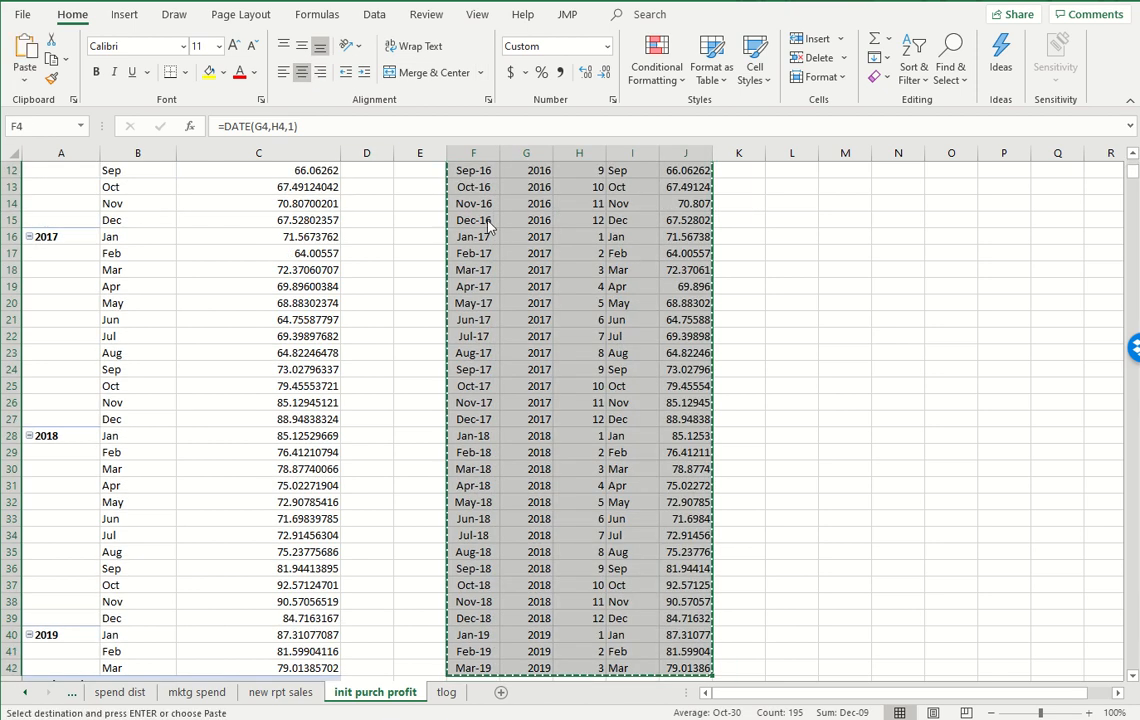
{"action": "key", "text": "alt+e"}
{"action": "key", "text": "s"}
{"action": "key", "text": "v"}
{"action": "key", "text": "Return"}
- Delete the year, month # and order_date columns, G to I
{"action": "left_click", "coordinate": [486, 220]}
{"action": "key", "text": "Right"}
{"action": "key", "text": "ctrl+space"}
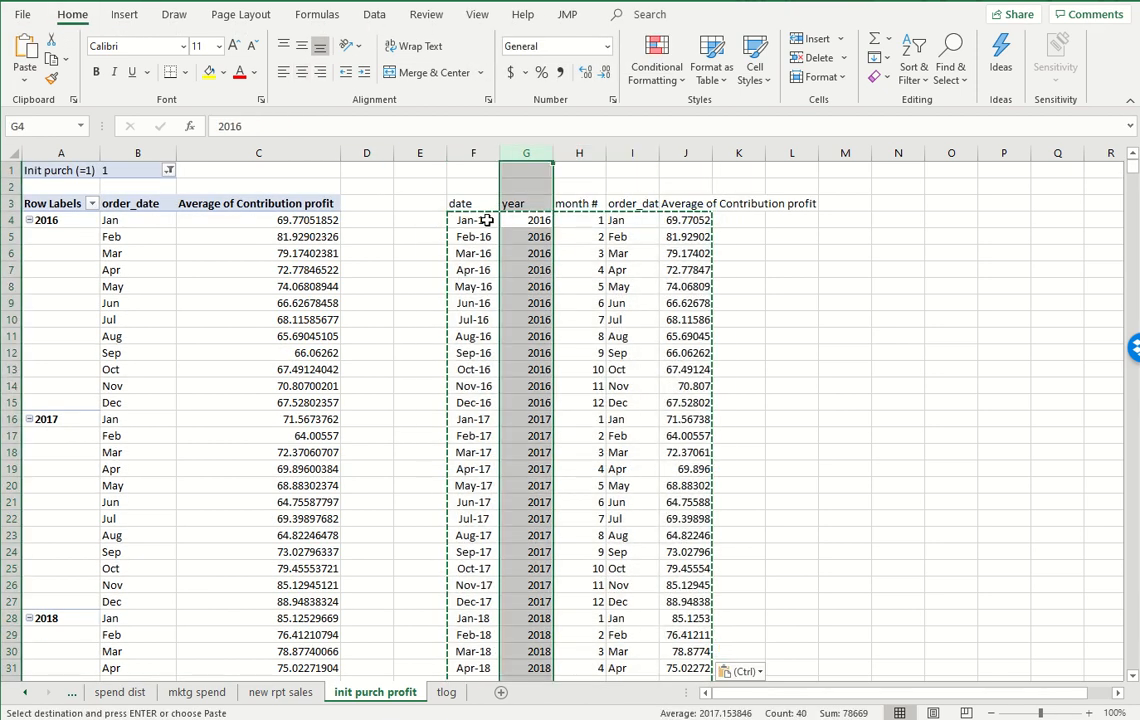
{"action": "key", "text": "shift+Right"}
{"action": "key", "text": "shift+Right"}
{"action": "key", "text": "ctrl+minus"}
{"action": "left_click", "coordinate": [486, 220]}
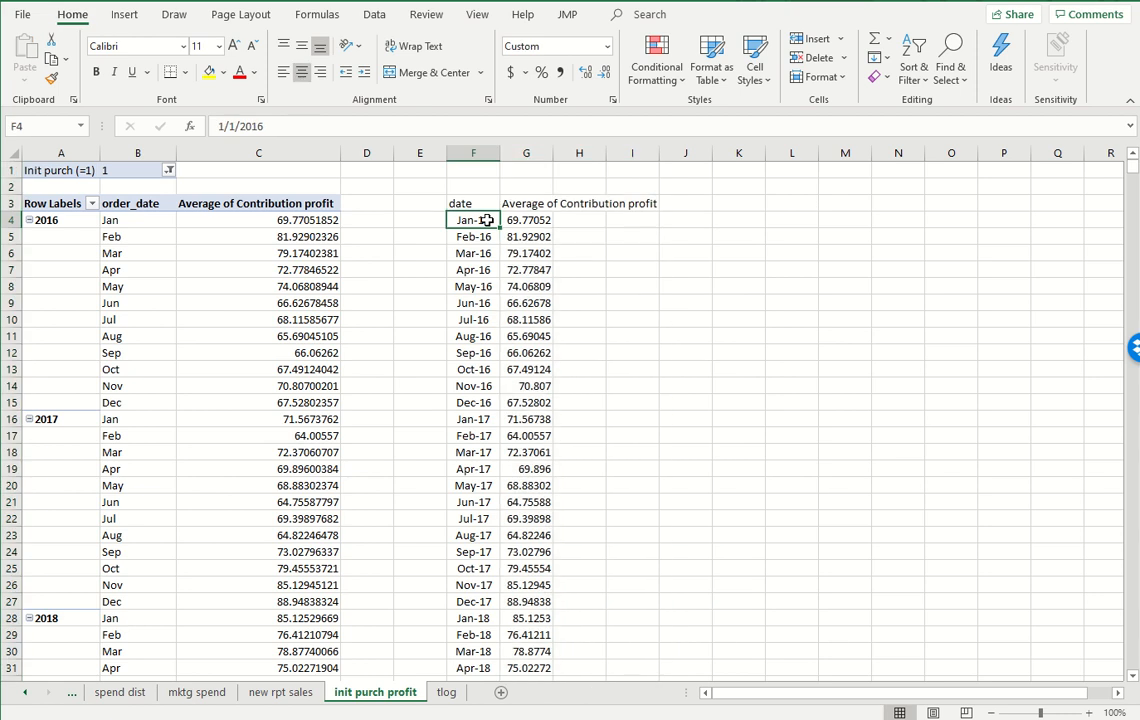
- Centre the average contribution profit values in G4:G42 and show them with one decimal place
{"action": "left_click", "coordinate": [530, 205]}
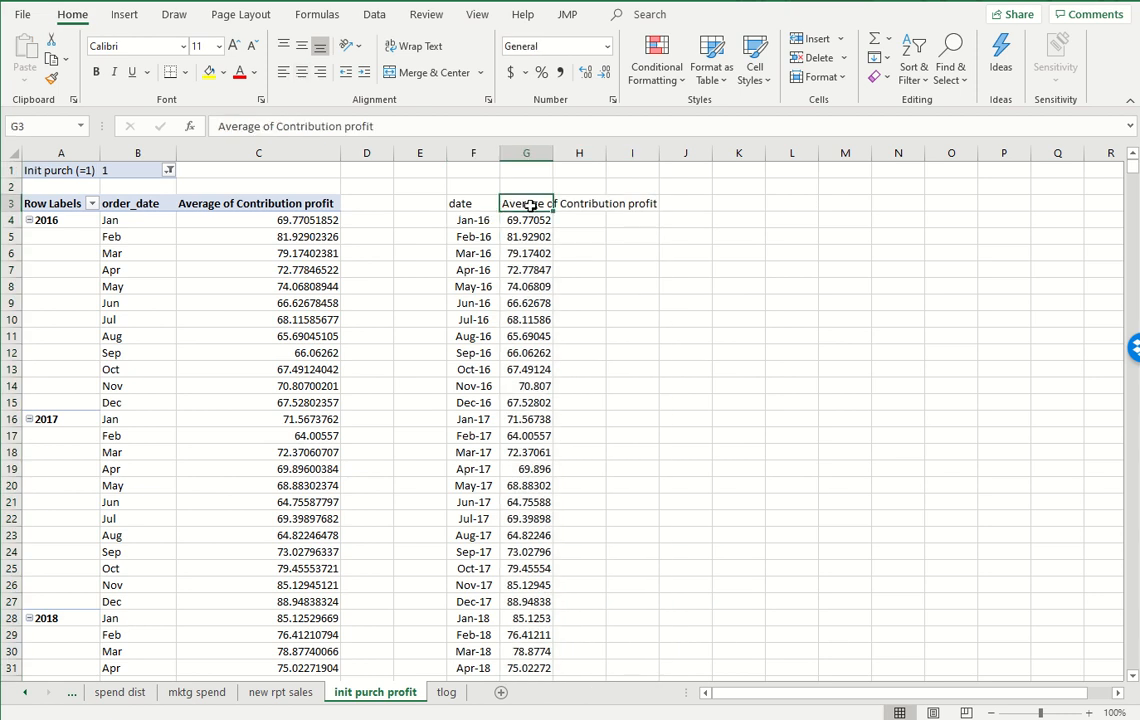
{"action": "key", "text": "Down"}
{"action": "key", "text": "ctrl+shift+Down"}
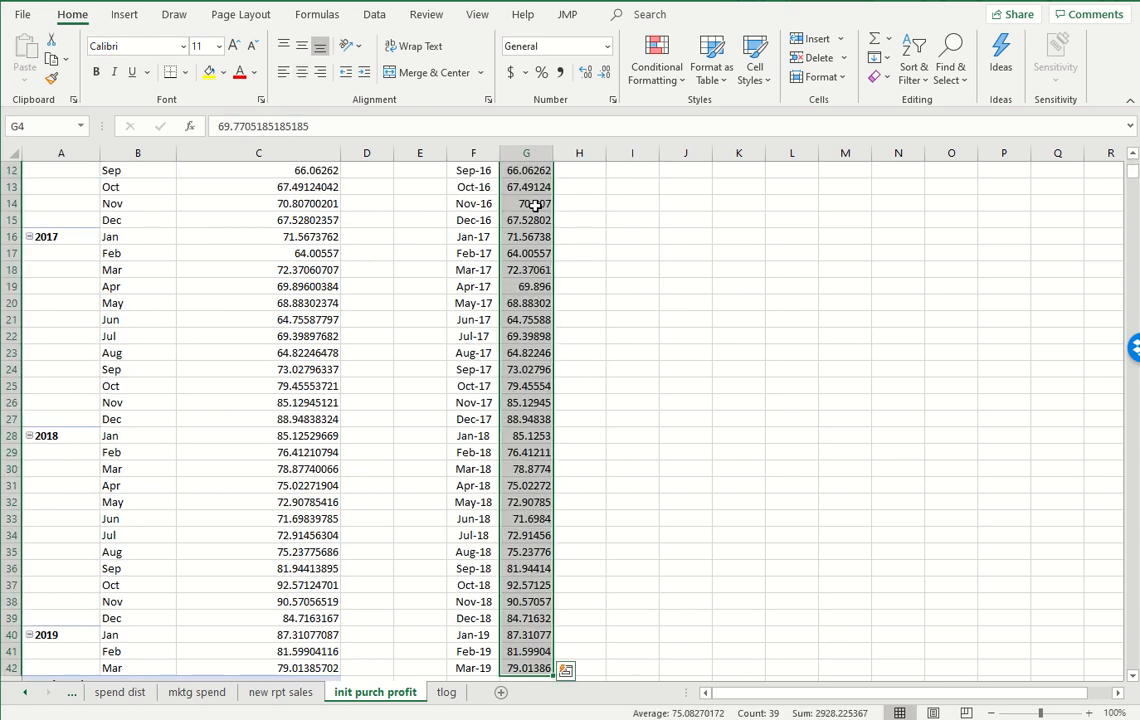
{"action": "left_click", "coordinate": [302, 74]}
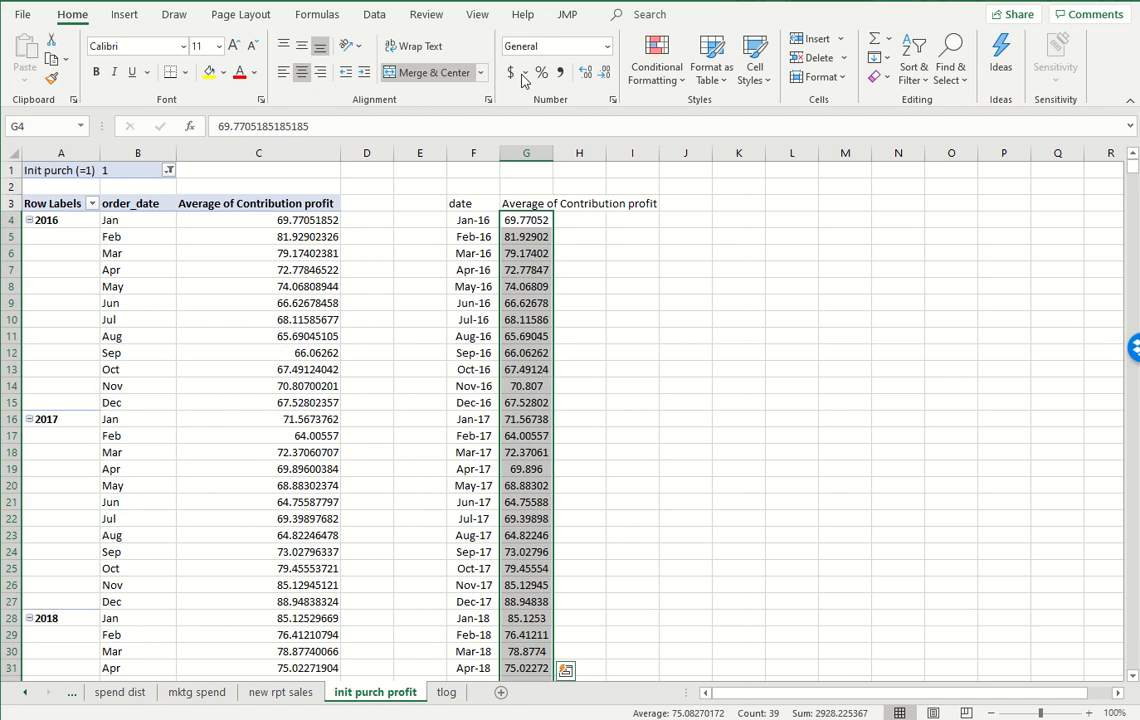
{"action": "left_click", "coordinate": [606, 74]}
{"action": "left_click", "coordinate": [606, 74]}
{"action": "left_click", "coordinate": [606, 74]}
{"action": "left_click", "coordinate": [606, 74]}
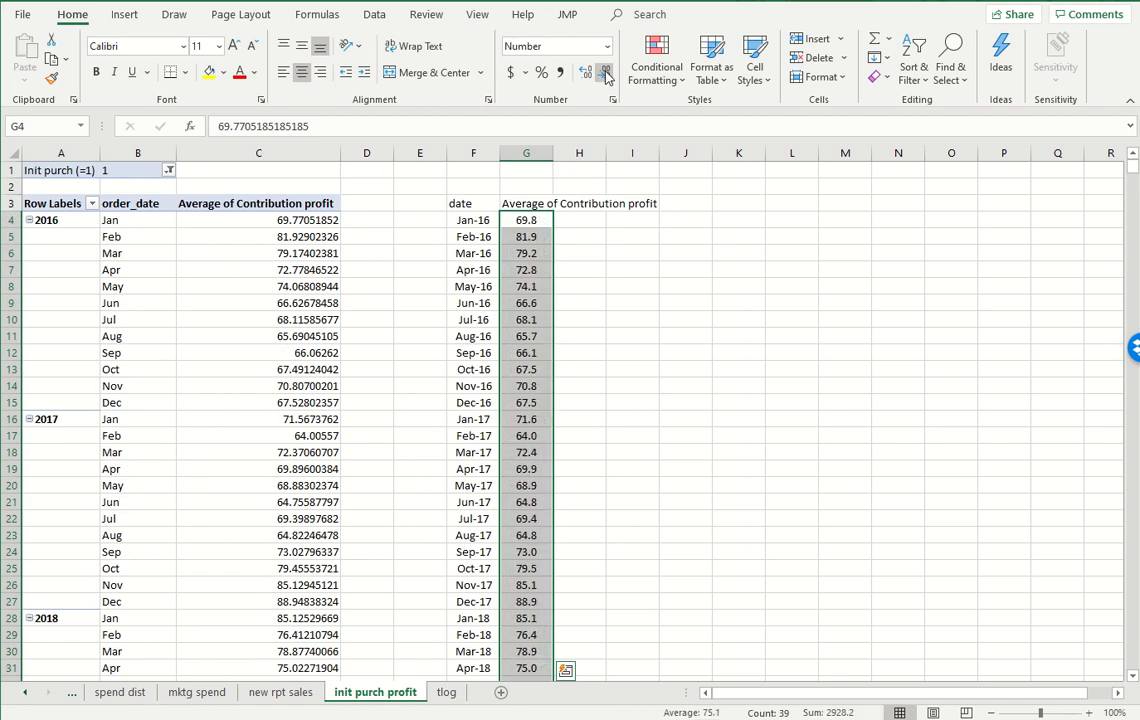
- Change the heading in F3 to "Date" with a capital D
{"action": "left_click", "coordinate": [474, 204]}
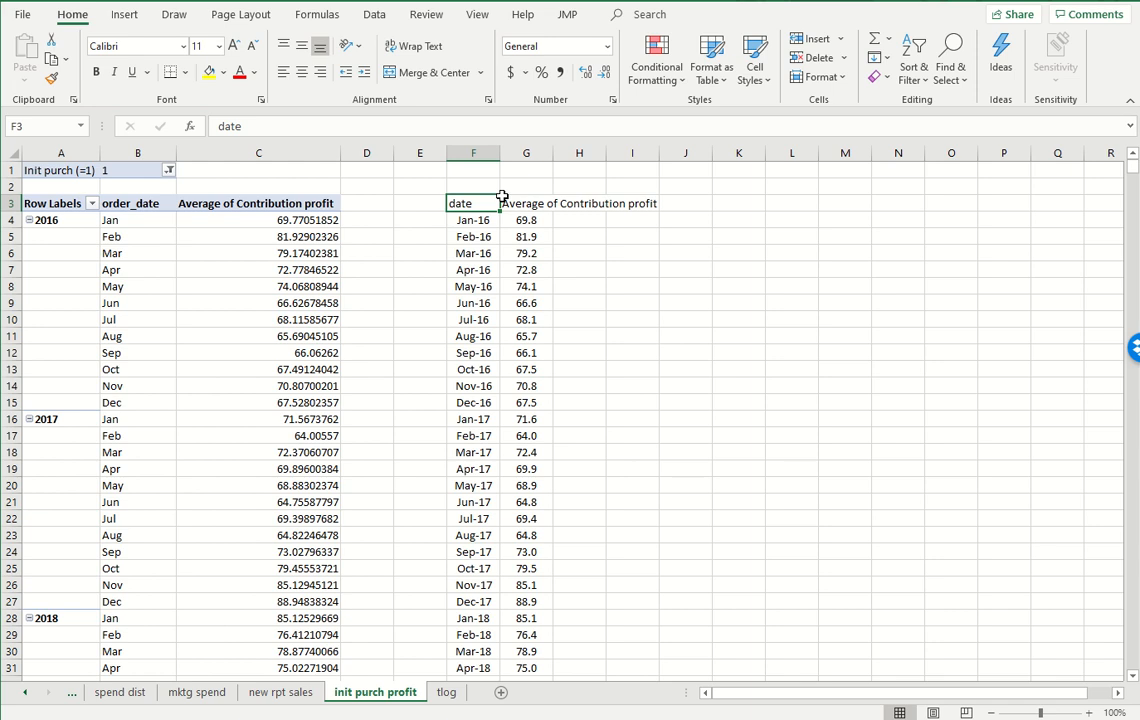
{"action": "type", "text": "Date"}
{"action": "key", "text": "Return"}
{"action": "key", "text": "Up"}
- Add the text headings "- CAC" in H3 and "= Average Initial Purchase Profitability" in I3
{"action": "left_click", "coordinate": [573, 203]}
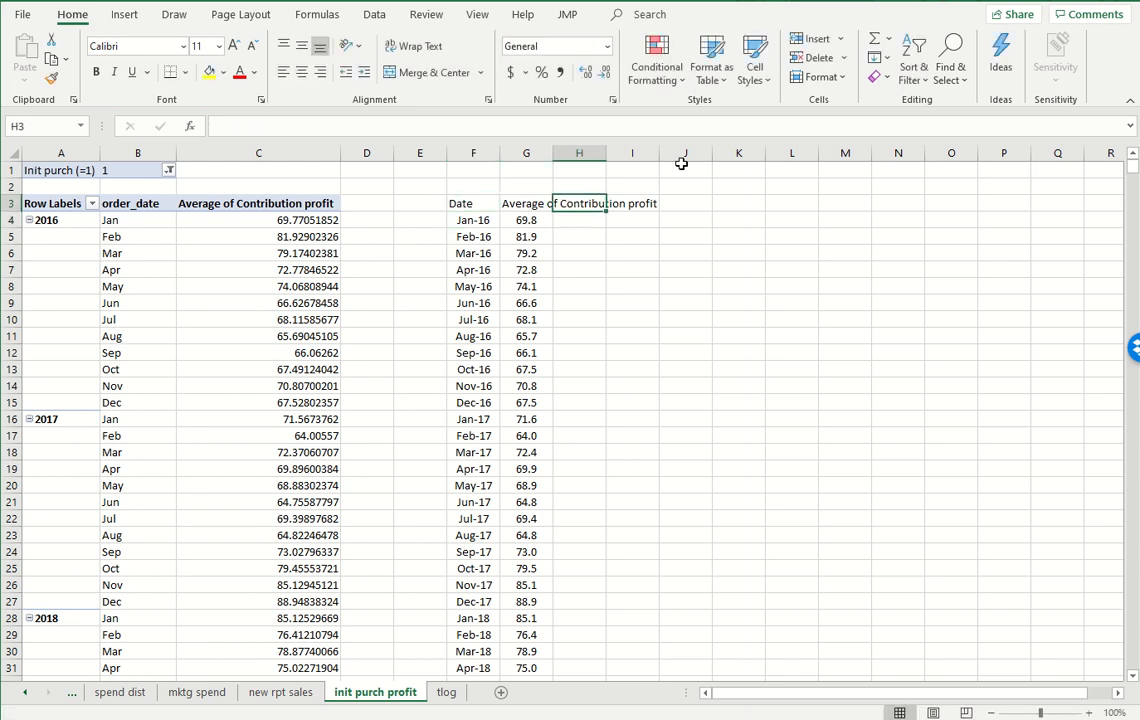
{"action": "type", "text": "'"}
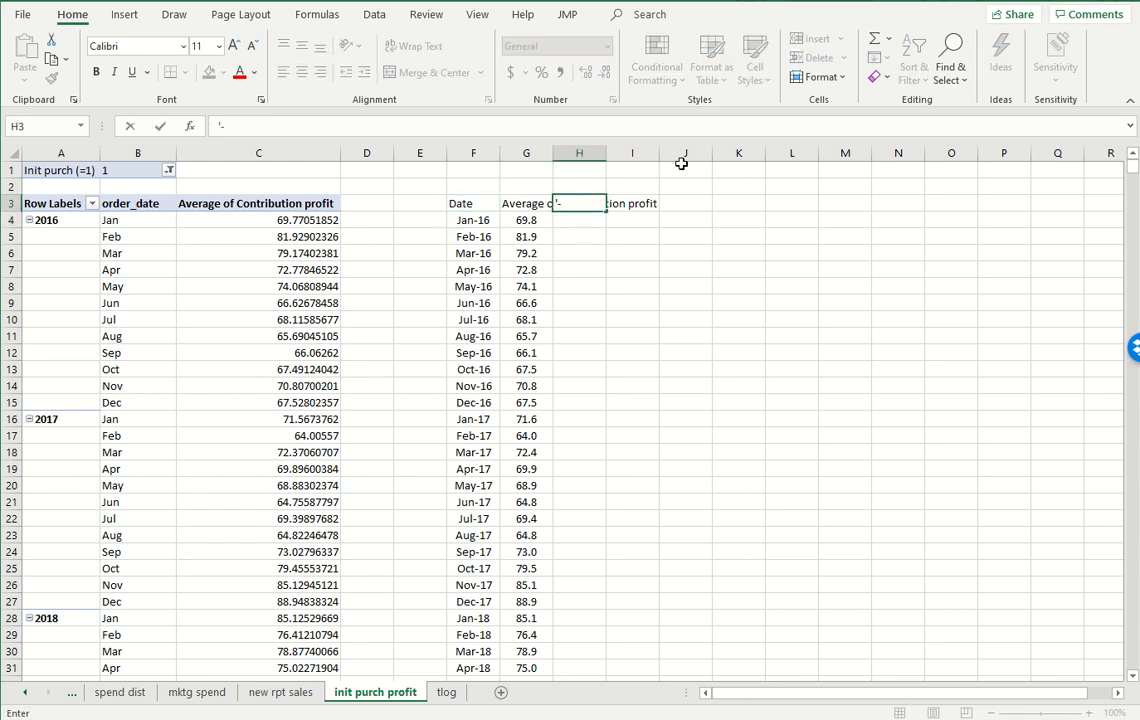
{"action": "type", "text": "- CAC"}
{"action": "key", "text": "Tab"}
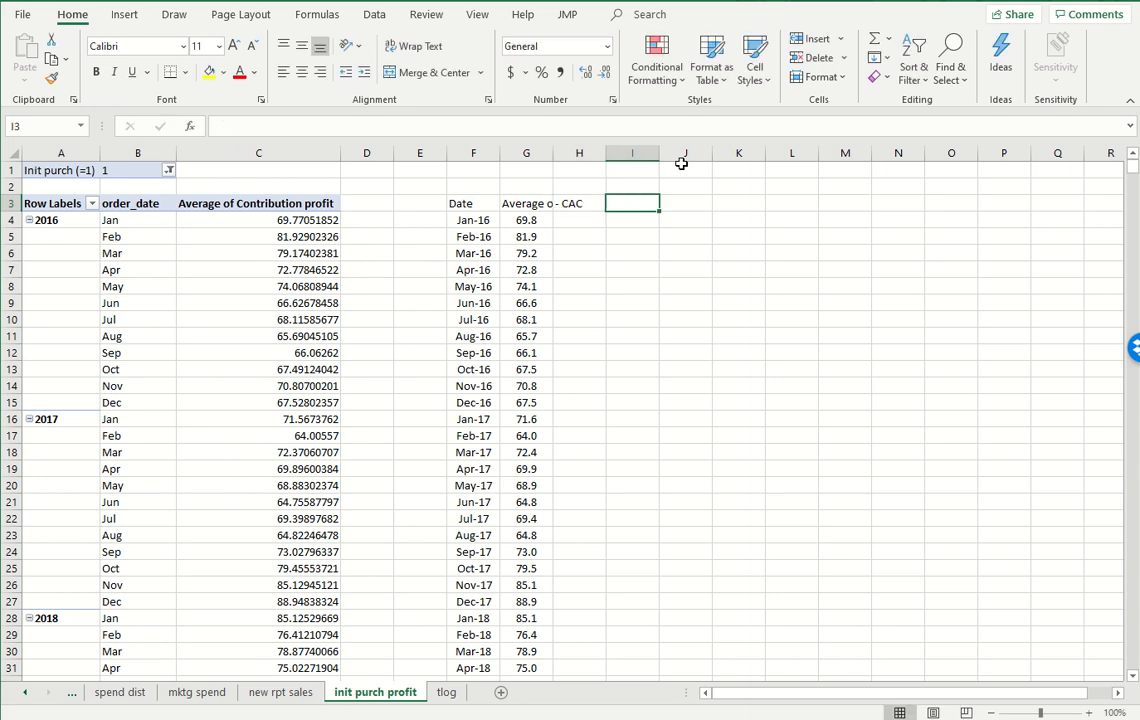
{"action": "type", "text": "'"}
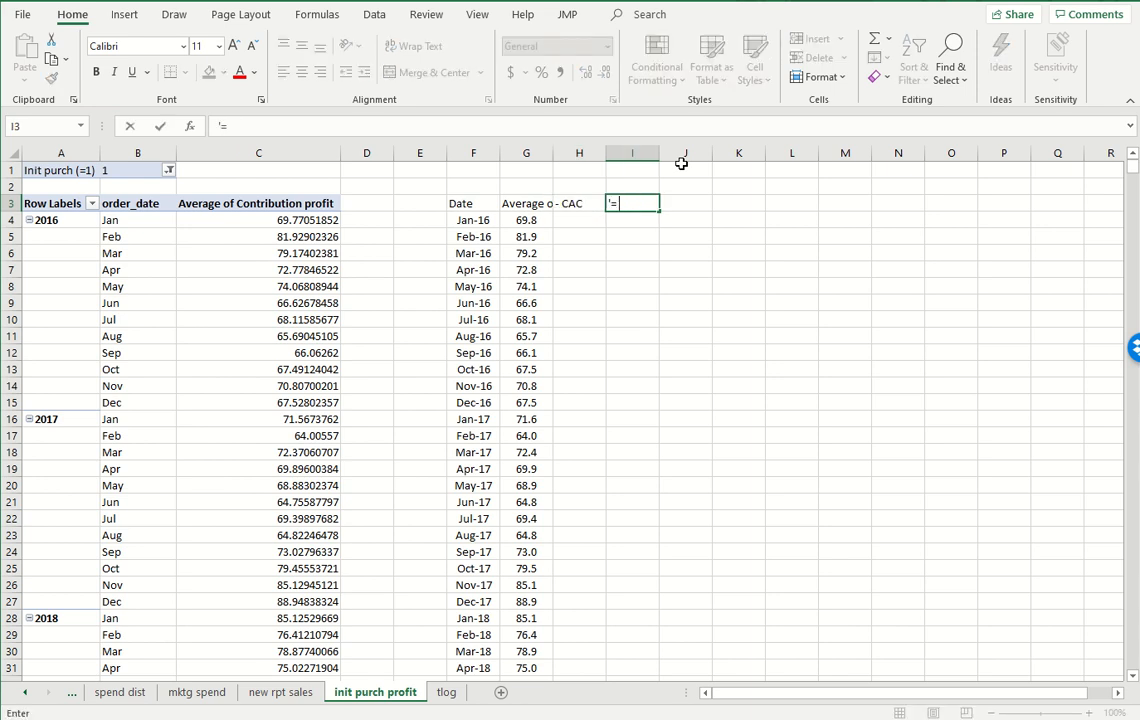
{"action": "type", "text": "= Average Initial Purchase Profitab"}
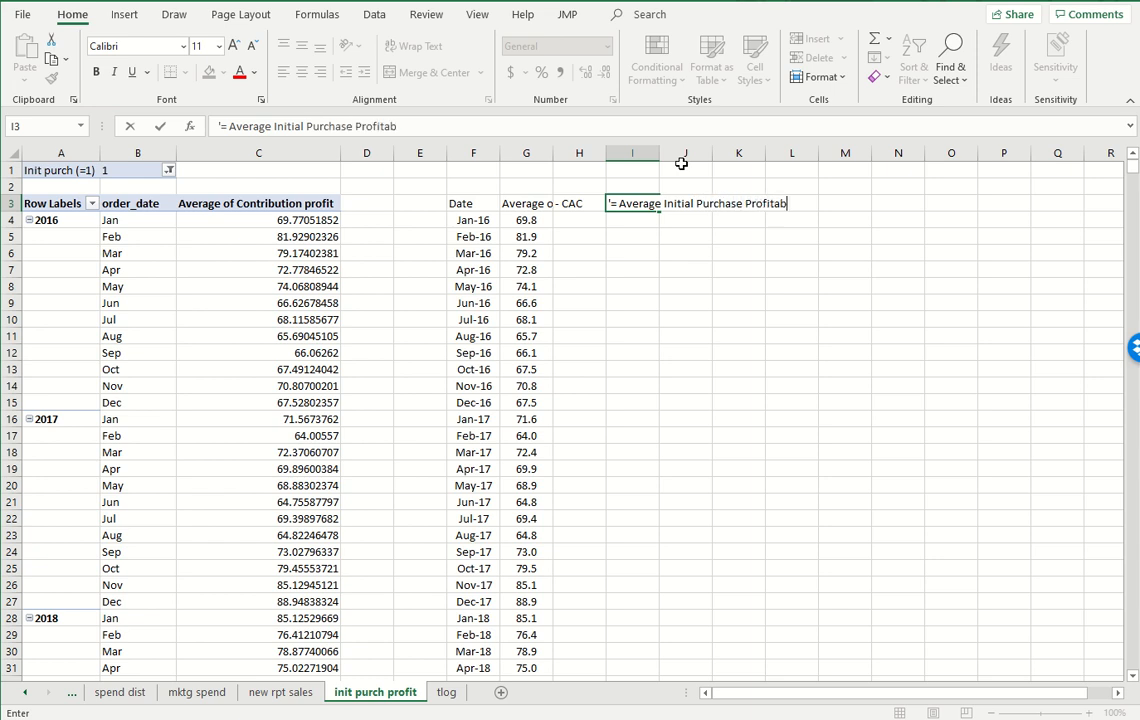
{"action": "type", "text": "ility"}
{"action": "key", "text": "Return"}
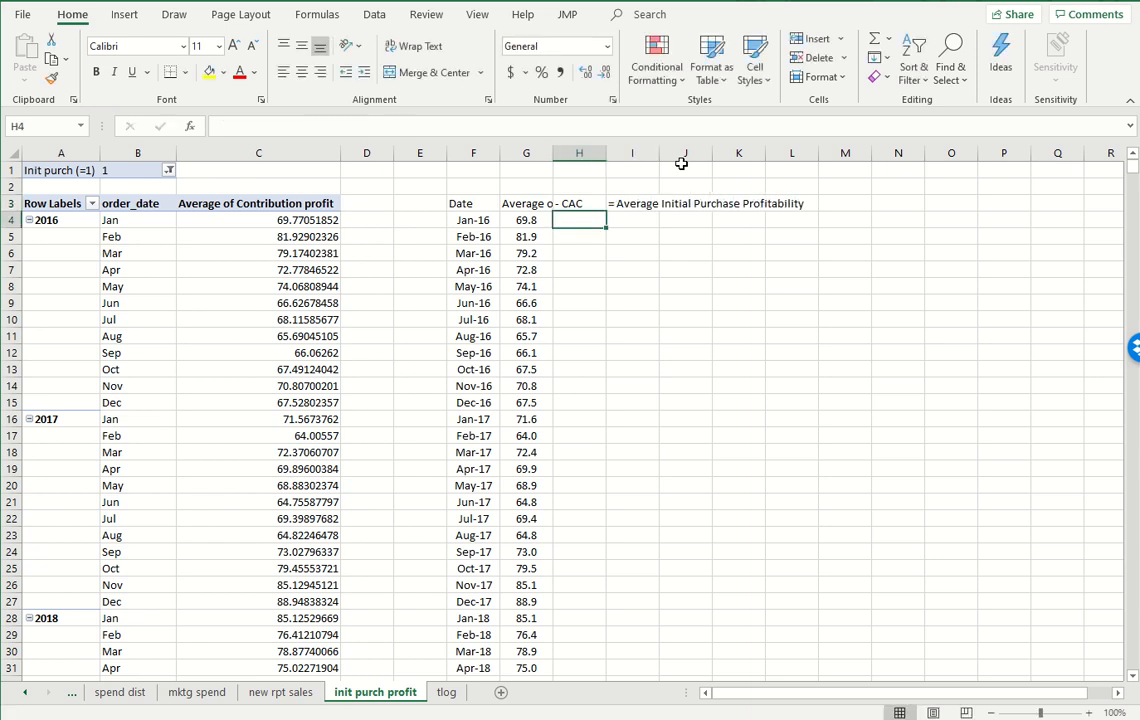
- Link H4 to the January 2016 CAC with the formula =CAC!E3, checking the source cell on the CAC sheet
{"action": "left_click", "coordinate": [27, 693]}
{"action": "left_click", "coordinate": [238, 694]}
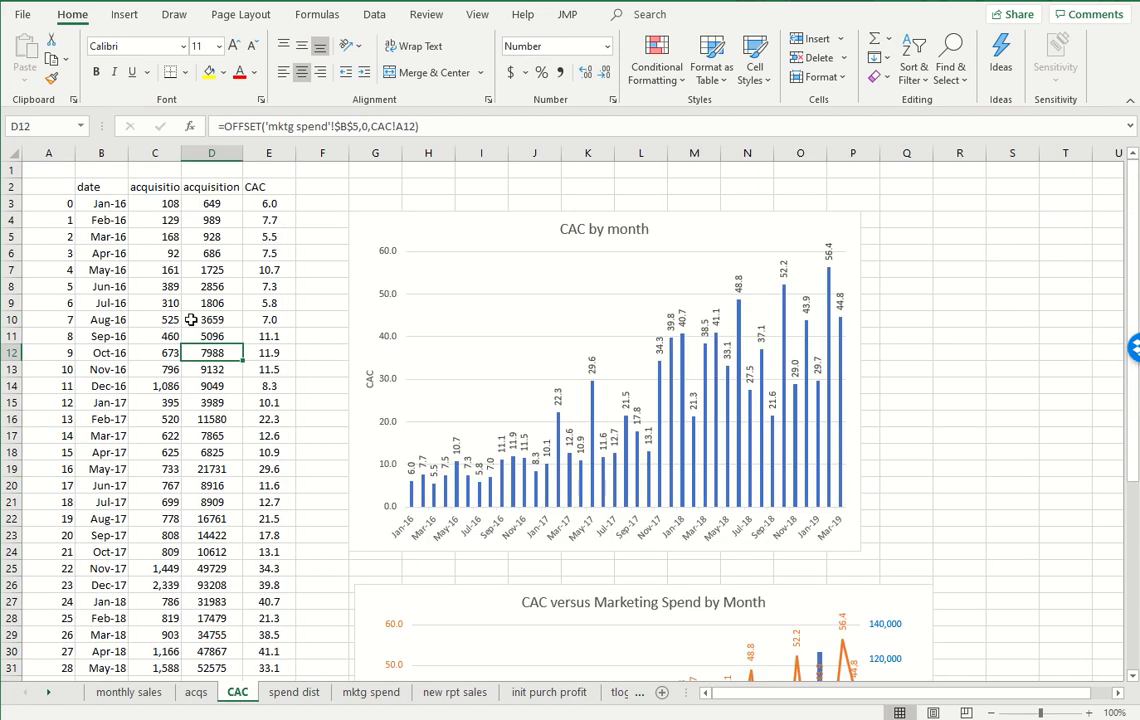
{"action": "left_click", "coordinate": [250, 204]}
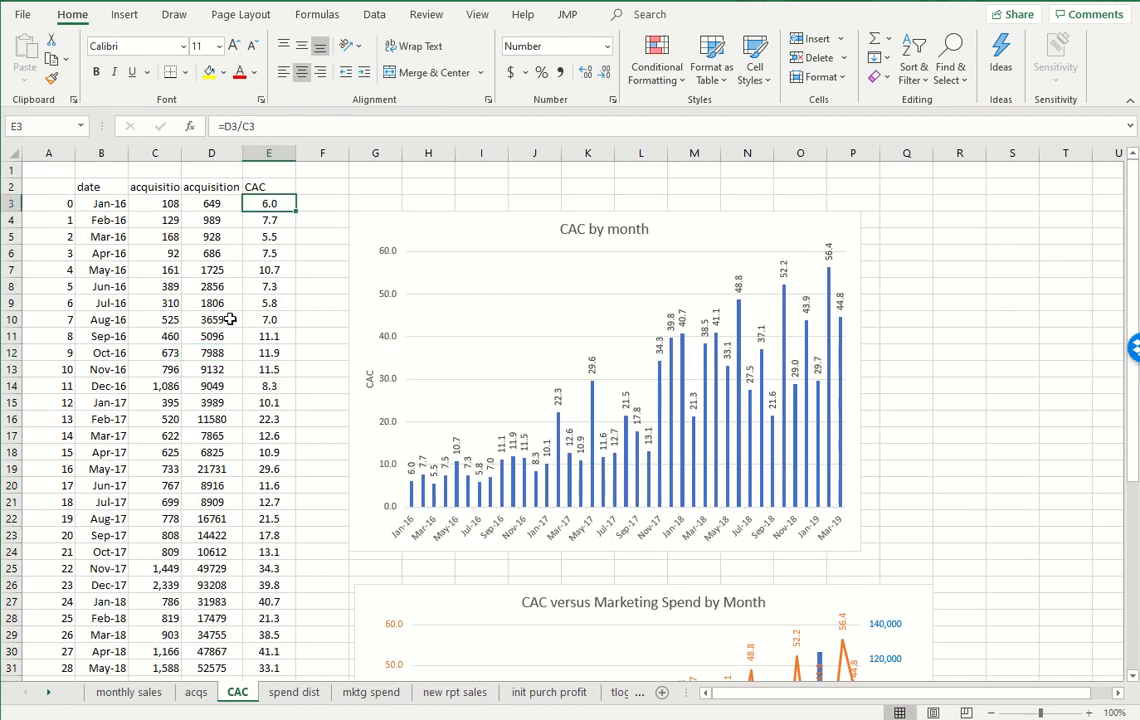
{"action": "left_click", "coordinate": [555, 692]}
{"action": "type", "text": "="}
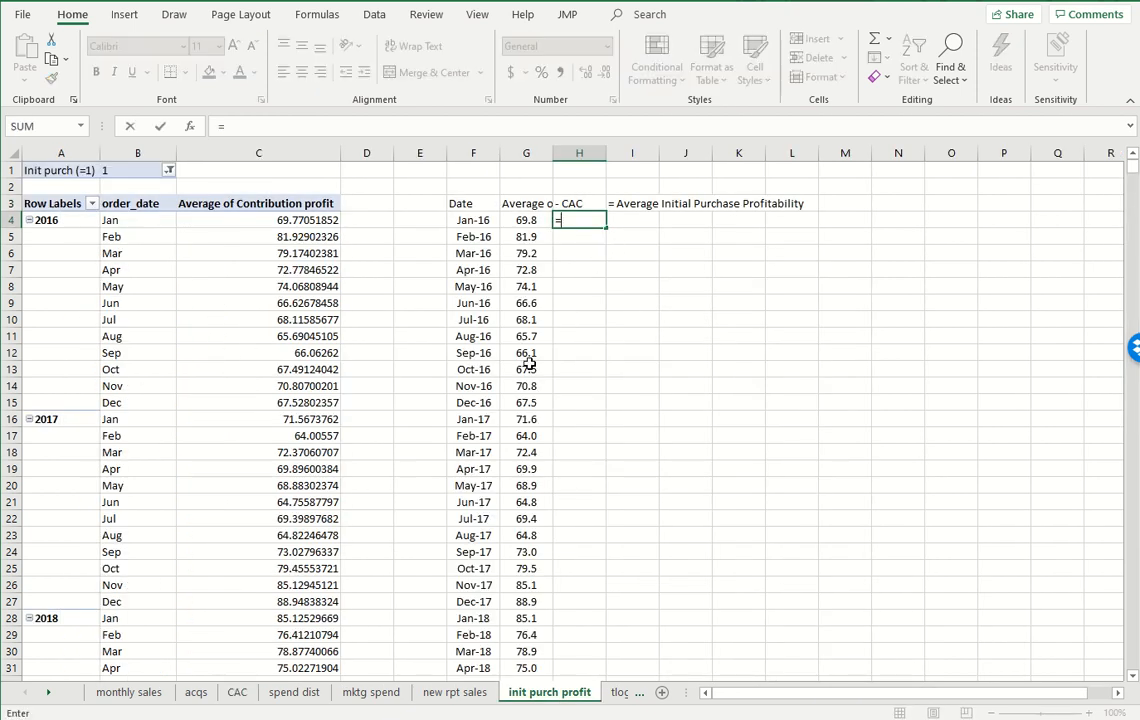
{"action": "left_click", "coordinate": [238, 692]}
{"action": "left_click", "coordinate": [269, 204]}
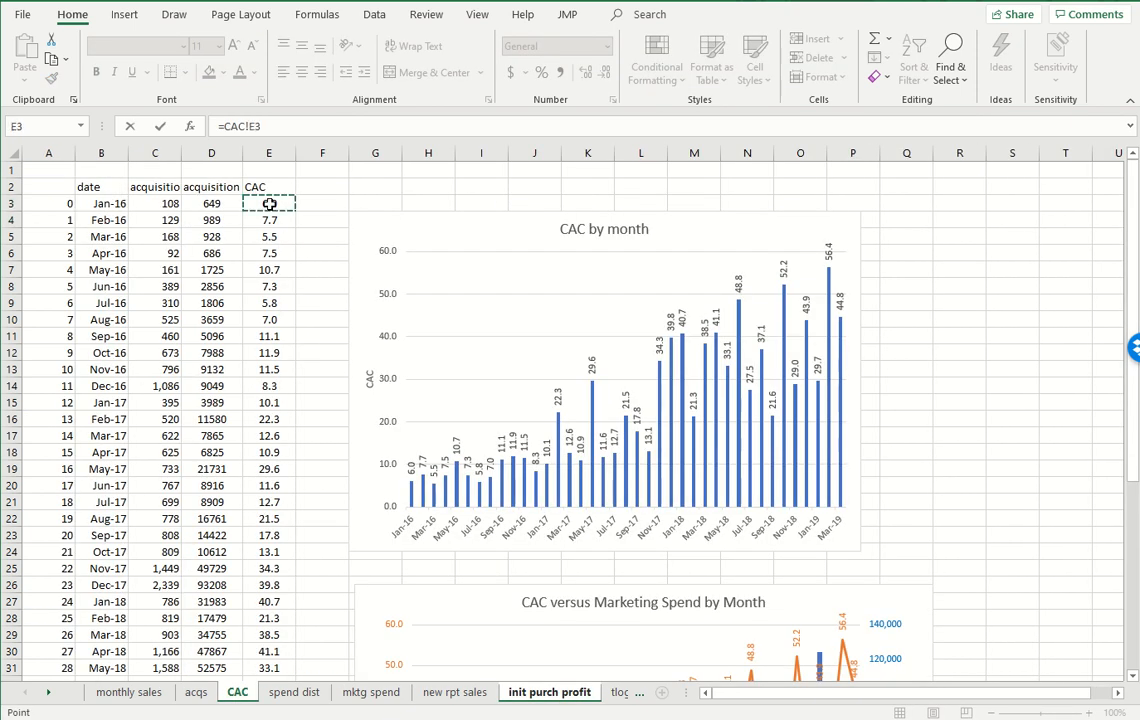
{"action": "type", "text": "*-"}
{"action": "key", "text": "Return"}
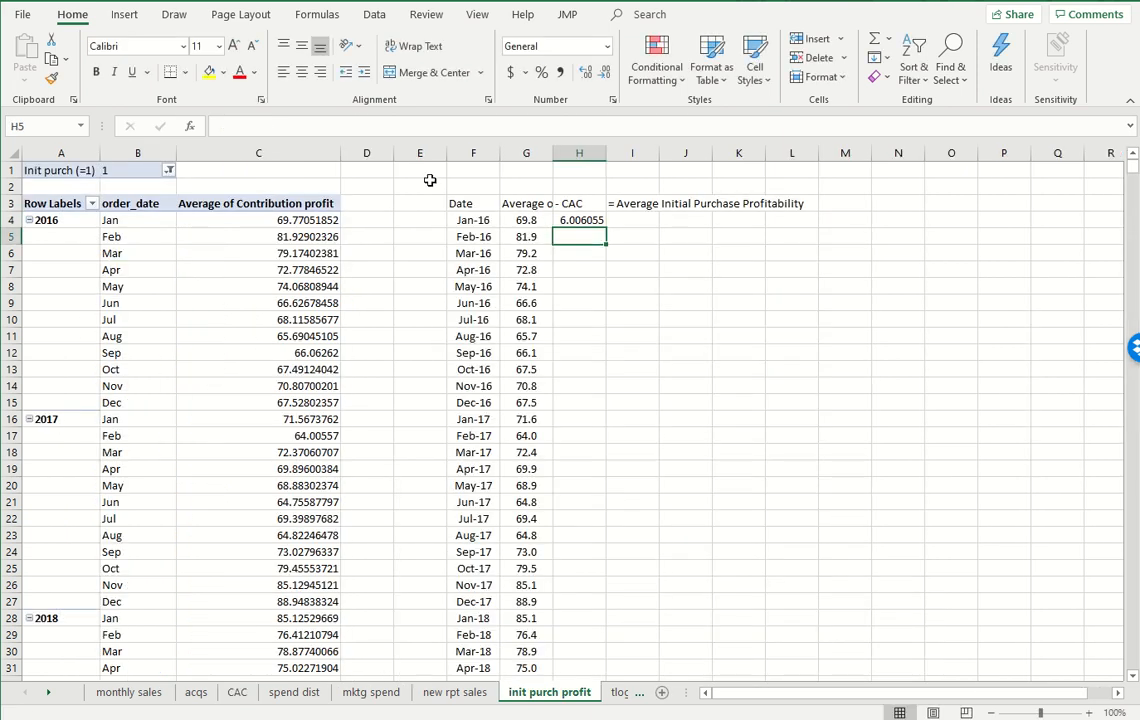
- Show the CAC value in H4 centred with one decimal place
{"action": "left_click", "coordinate": [578, 218]}
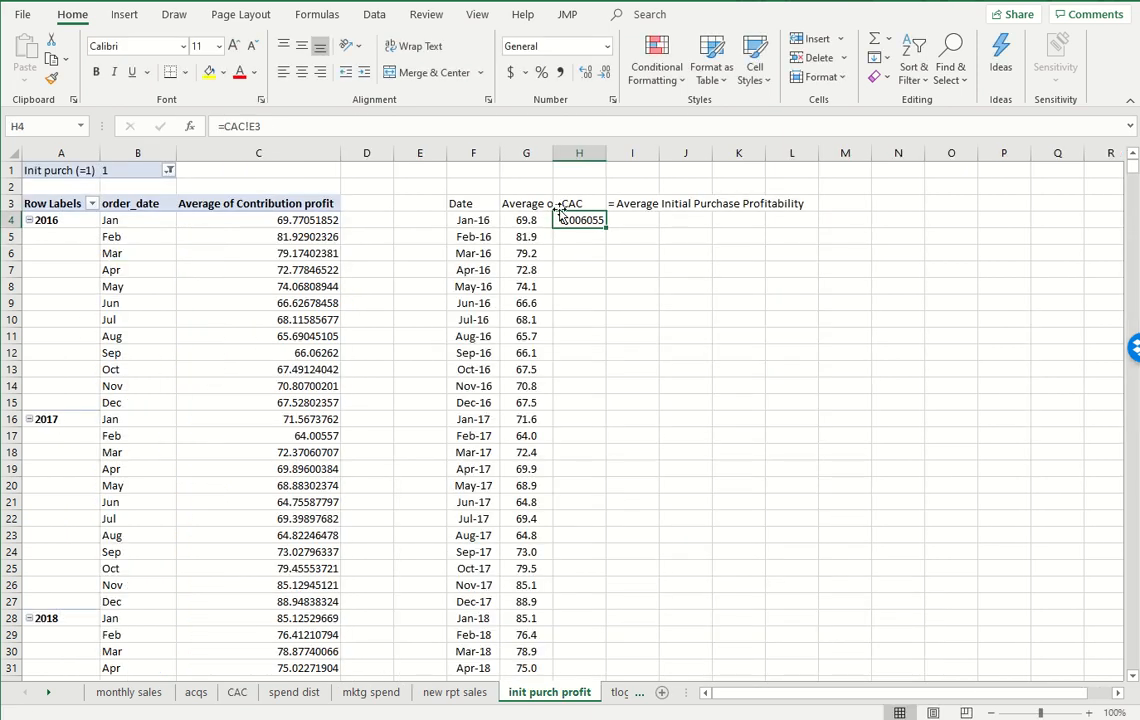
{"action": "left_click", "coordinate": [605, 74]}
{"action": "left_click", "coordinate": [605, 74]}
{"action": "left_click", "coordinate": [605, 74]}
{"action": "left_click", "coordinate": [605, 74]}
{"action": "left_click", "coordinate": [605, 74]}
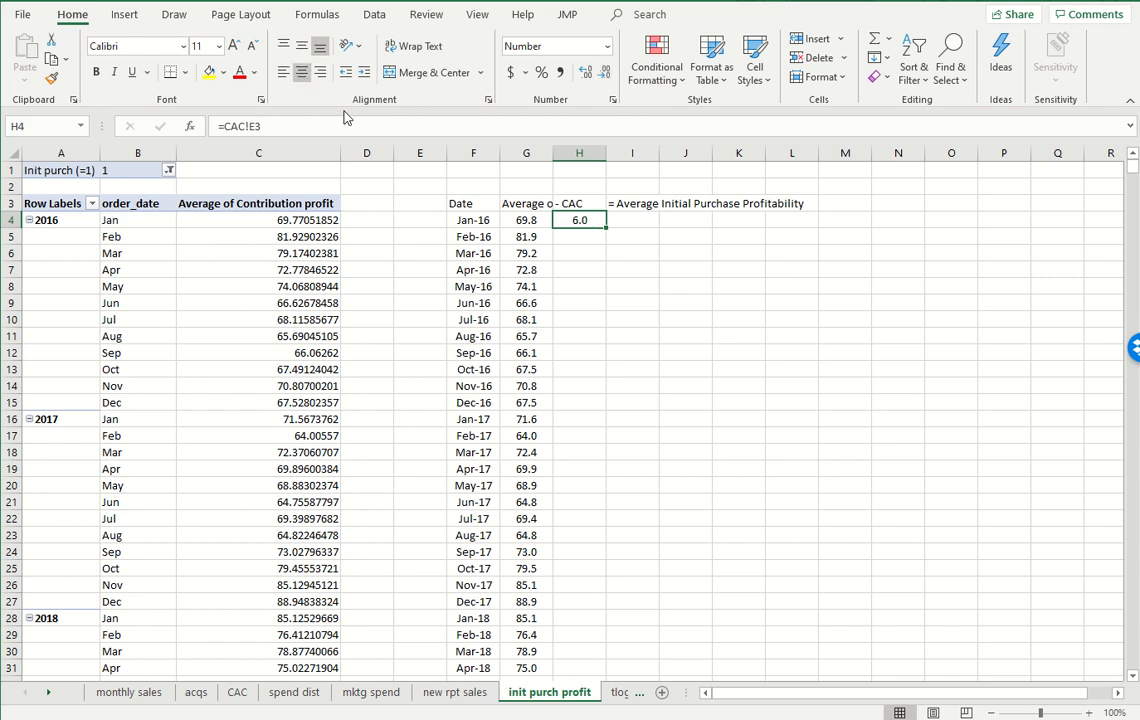
- Calculate the January 2016 average initial purchase profitability in I4 with the formula =G4-H4 and check its cell references
{"action": "left_click", "coordinate": [616, 221]}
{"action": "type", "text": "="}
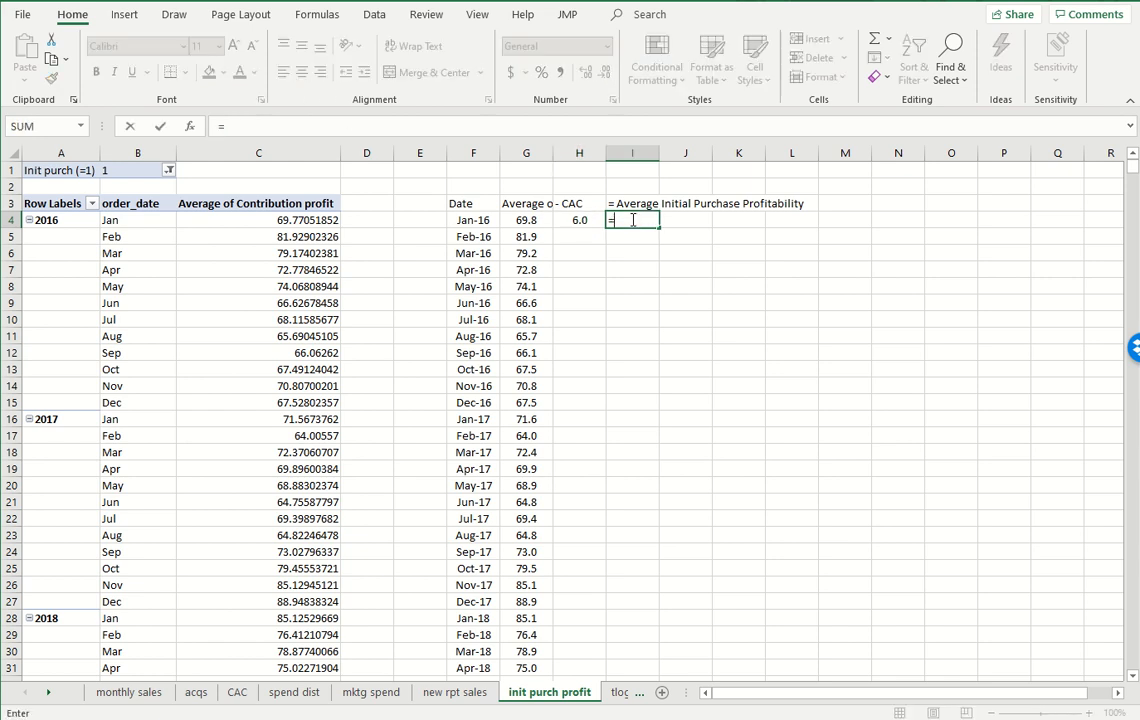
{"action": "key", "text": "Left"}
{"action": "key", "text": "Left"}
{"action": "type", "text": "-"}
{"action": "key", "text": "Left"}
{"action": "key", "text": "Return"}
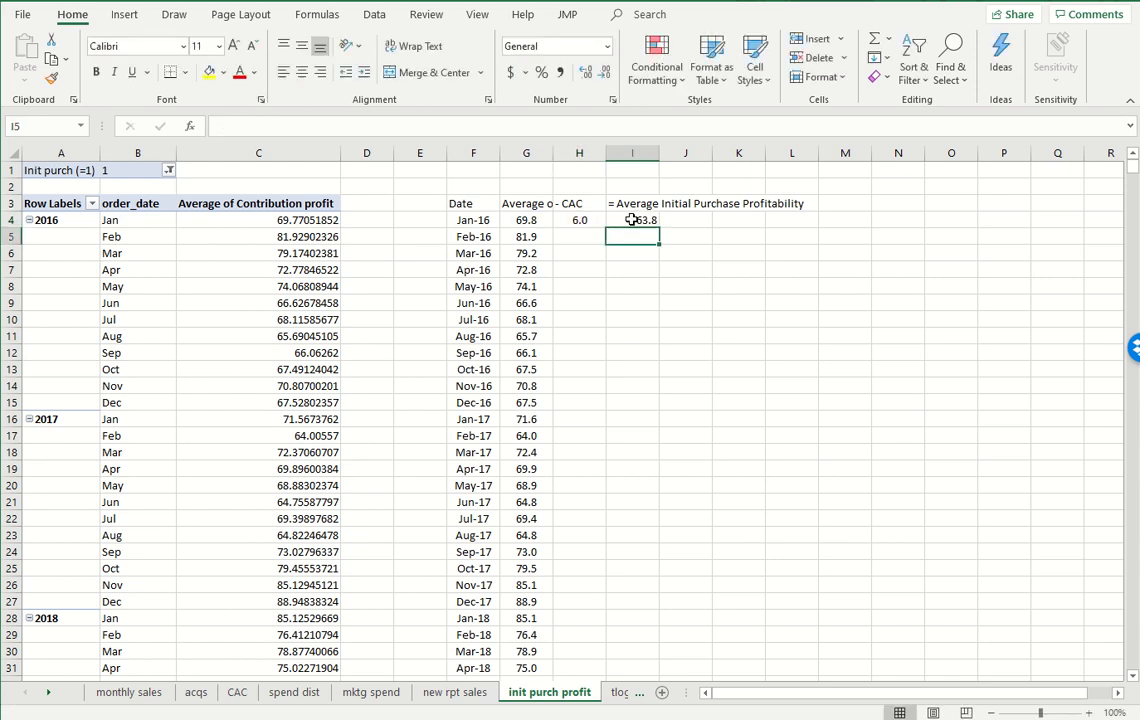
{"action": "left_click", "coordinate": [610, 220]}
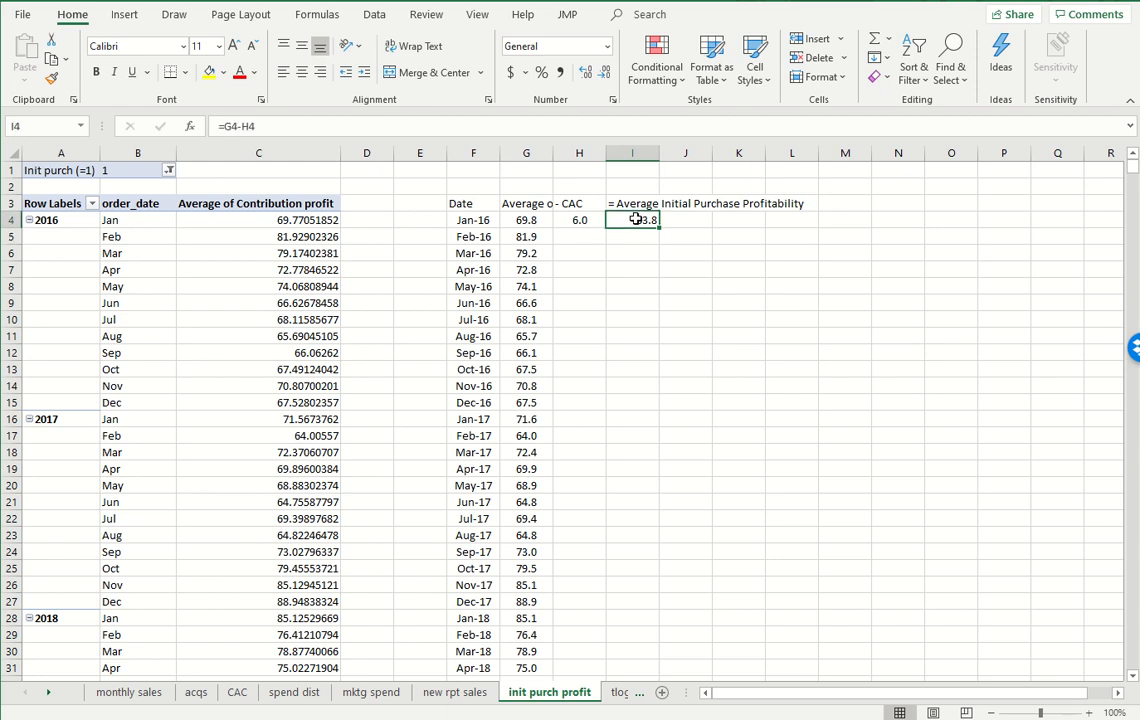
{"action": "key", "text": "F2"}
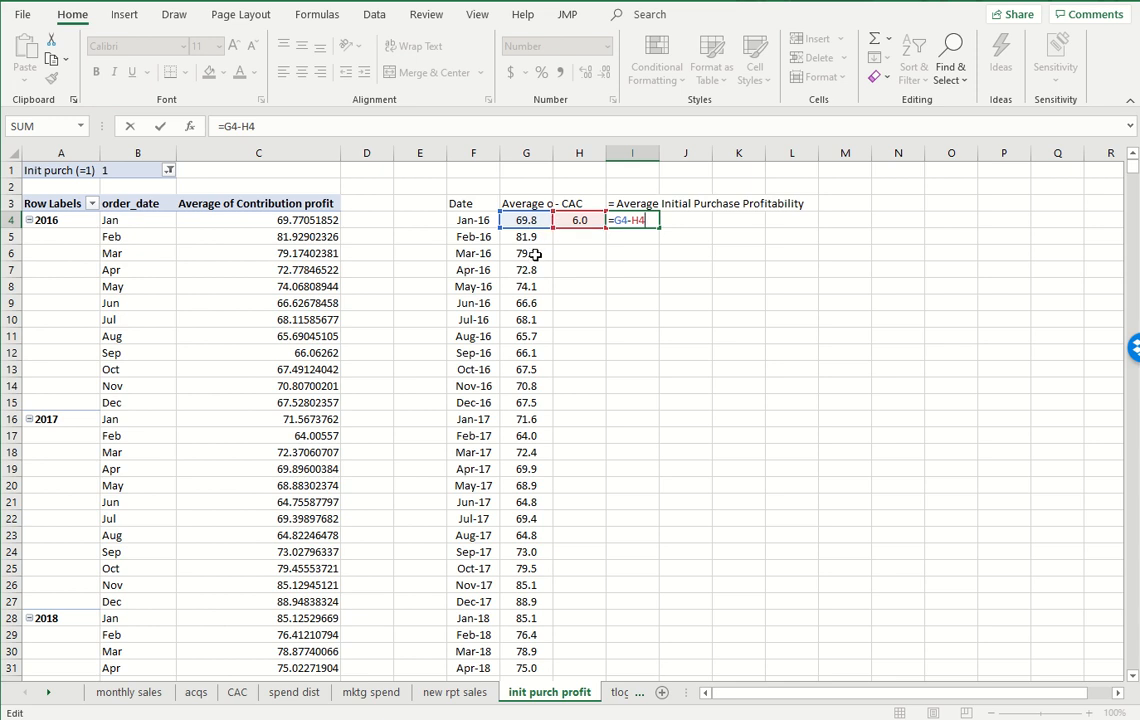
{"action": "key", "text": "ctrl+Return"}
- Copy the formulas in H4:I4 down through the March 2019 row and centre the values in both columns
{"action": "key", "text": "Left"}
{"action": "key", "text": "Left"}
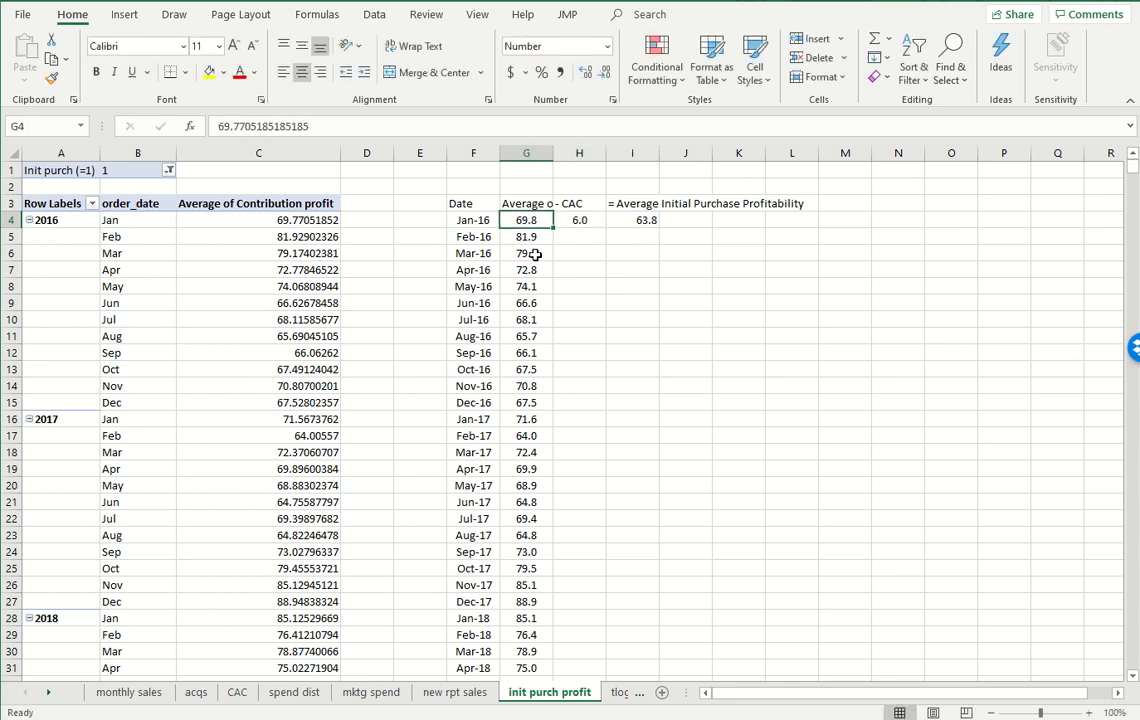
{"action": "key", "text": "ctrl+Down"}
{"action": "key", "text": "Right"}
{"action": "type", "text": "1"}
{"action": "key", "text": "Up"}
{"action": "key", "text": "ctrl+Up"}
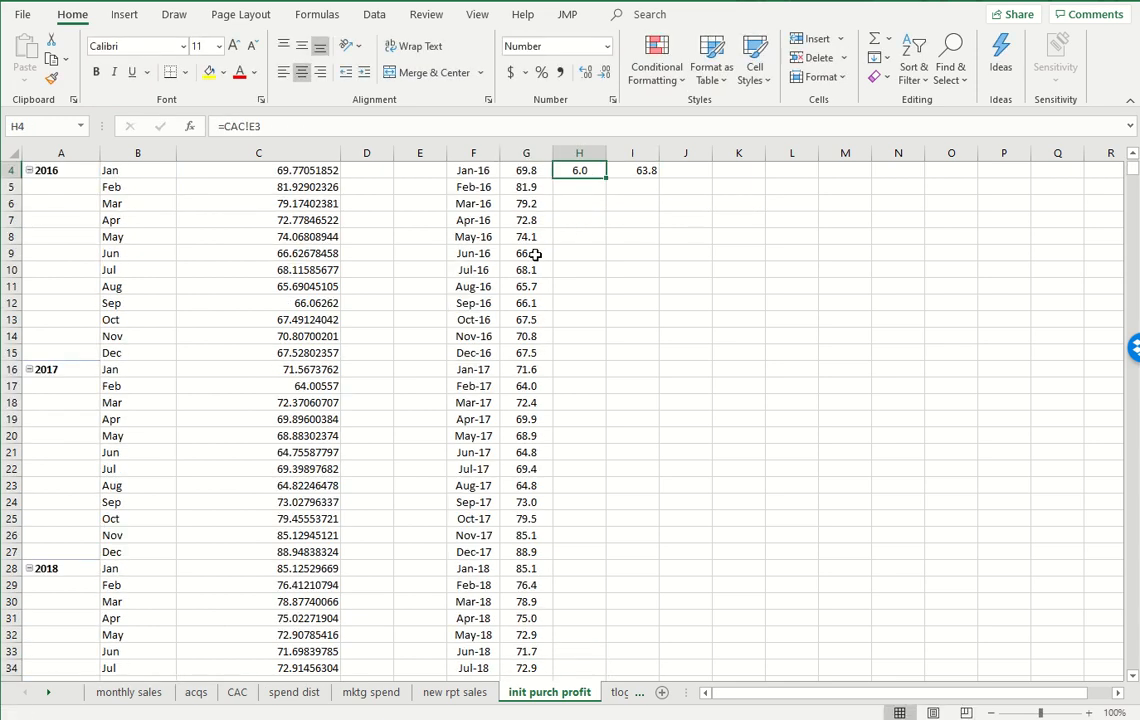
{"action": "key", "text": "shift+Right"}
{"action": "key", "text": "ctrl+c"}
{"action": "key", "text": "ctrl+shift+Down"}
{"action": "key", "text": "ctrl+v"}
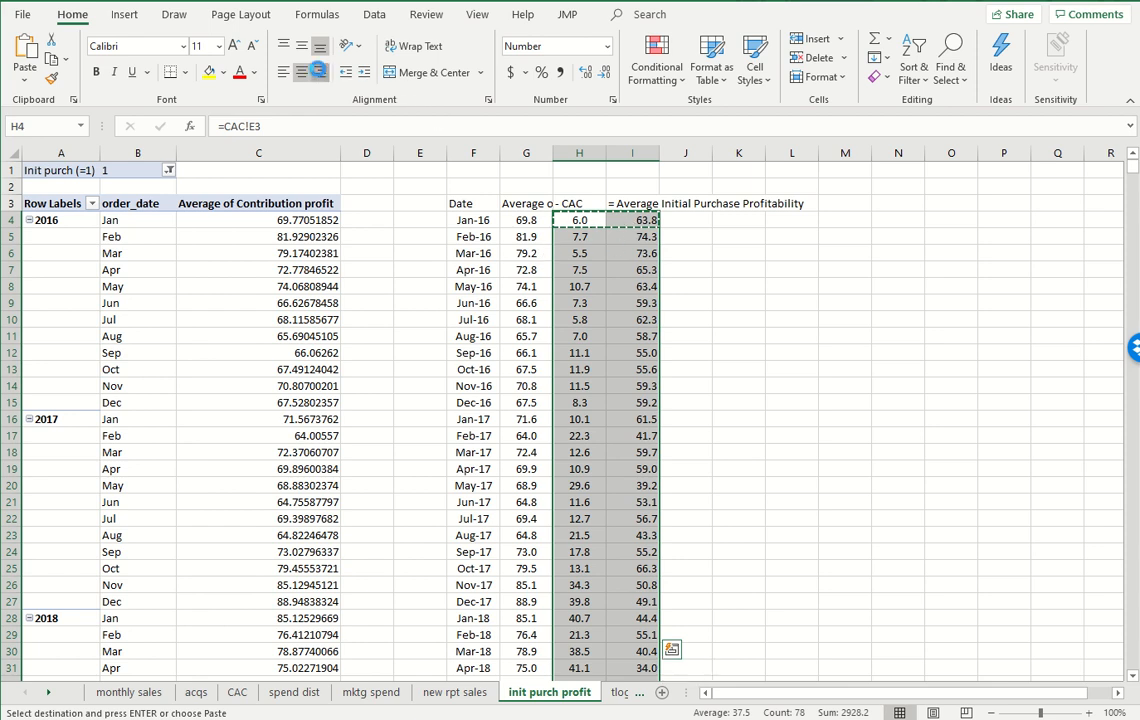
{"action": "key", "text": "Escape"}
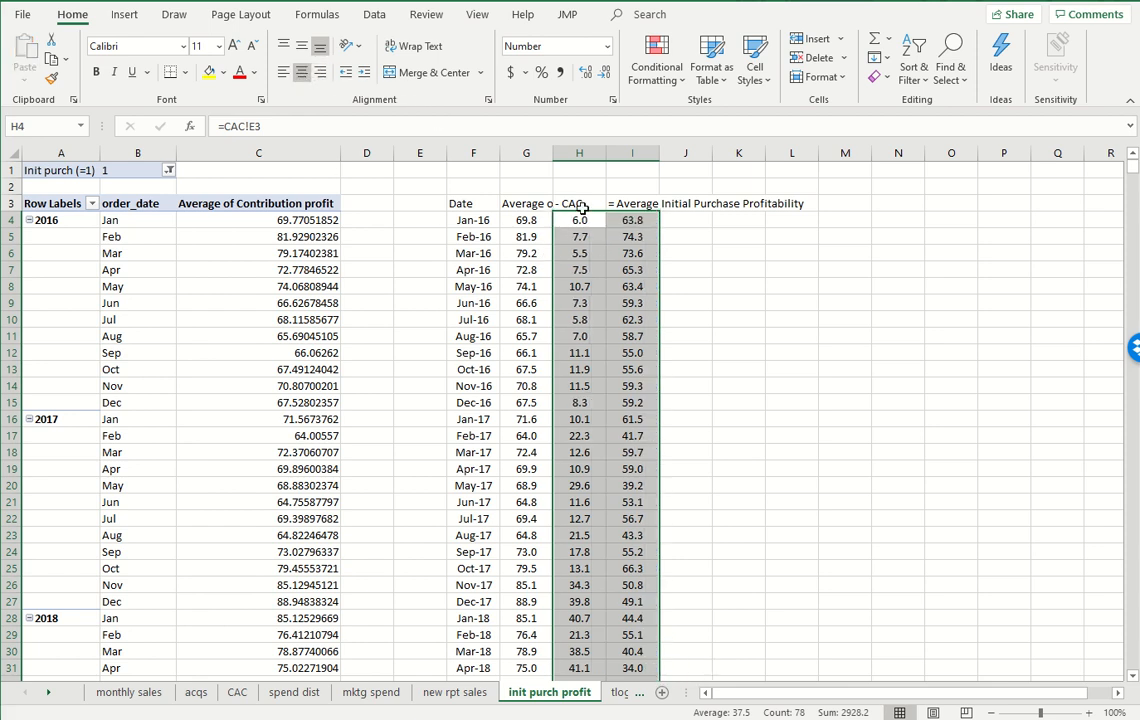
{"action": "left_click_drag", "start_coordinate": [578, 220], "coordinate": [633, 360]}
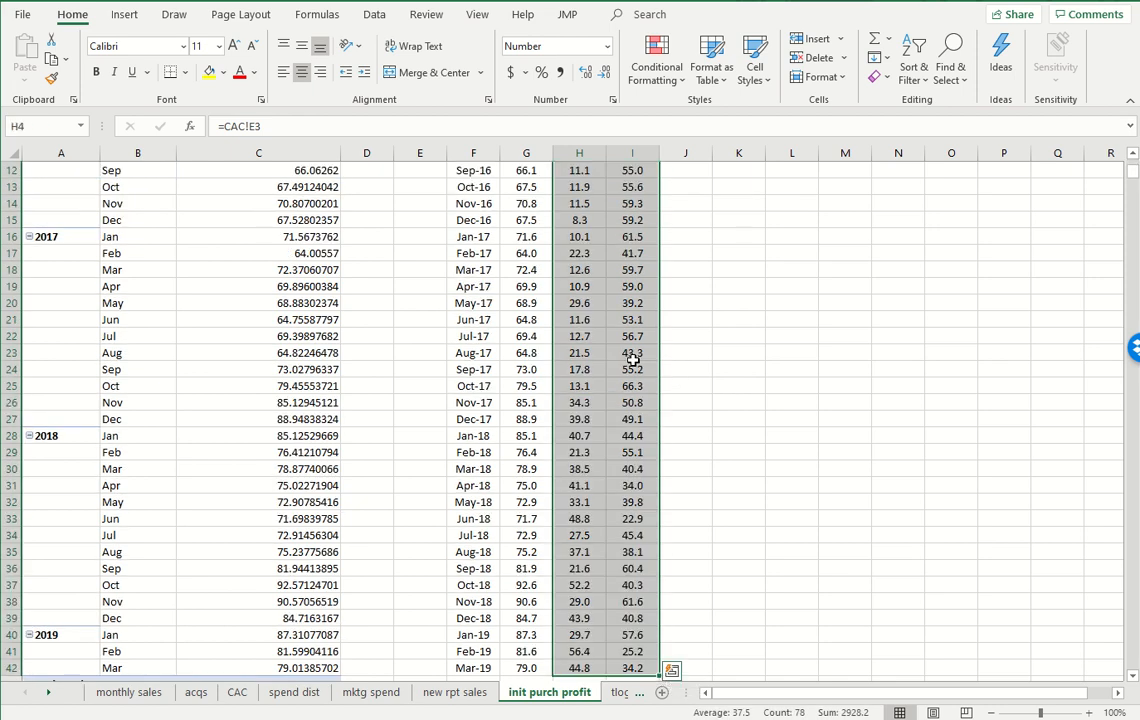
- Insert a line chart of the average contribution profit and CAC values in G4:H42
{"action": "key", "text": "Up"}
{"action": "key", "text": "Left"}
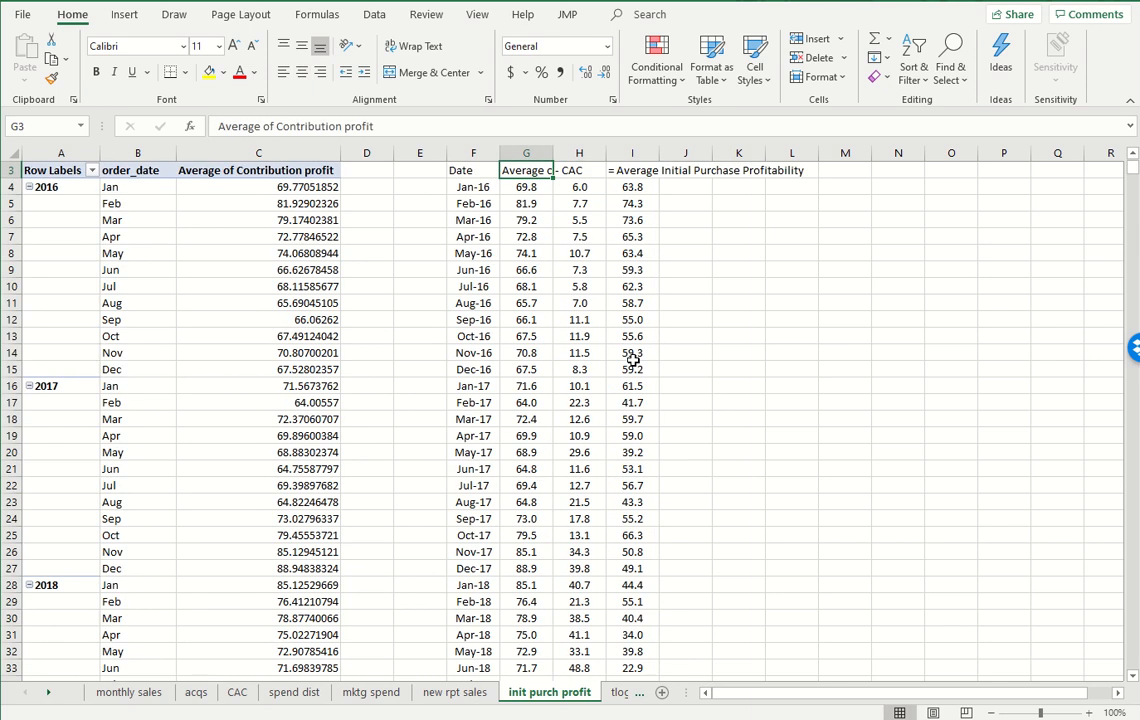
{"action": "key", "text": "Down"}
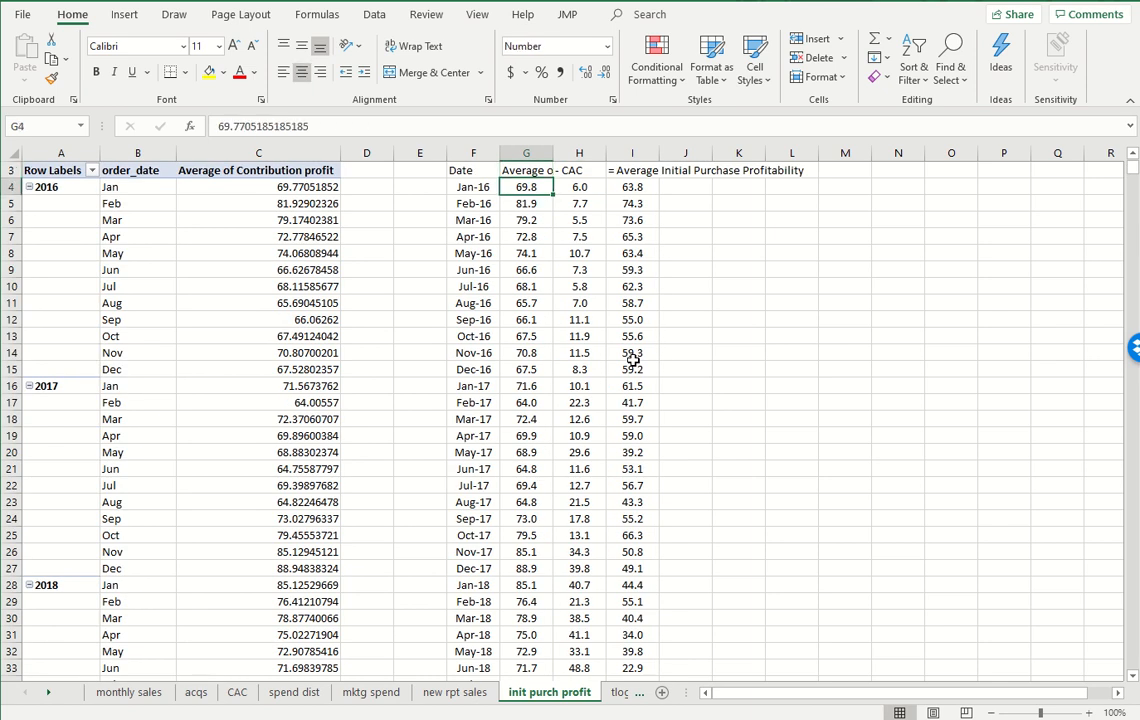
{"action": "key", "text": "shift+Right"}
{"action": "key", "text": "ctrl+shift+Down"}
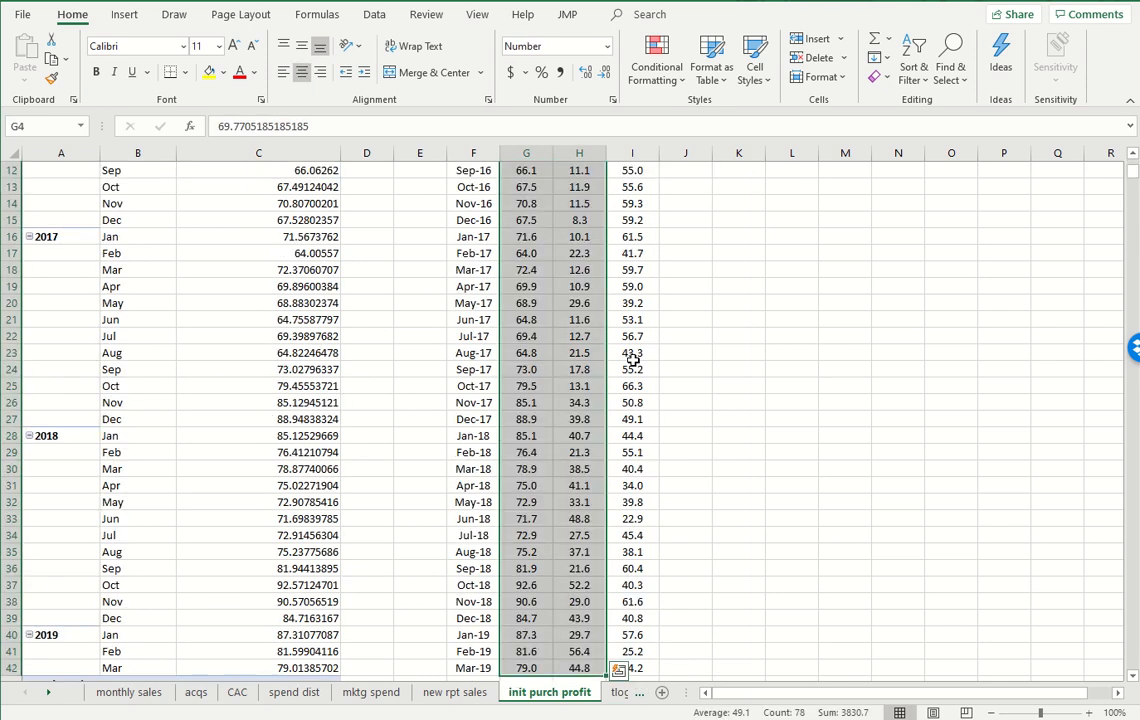
{"action": "key", "text": "alt"}
{"action": "key", "text": "n"}
{"action": "key", "text": "r"}
{"action": "left_click", "coordinate": [395, 290]}
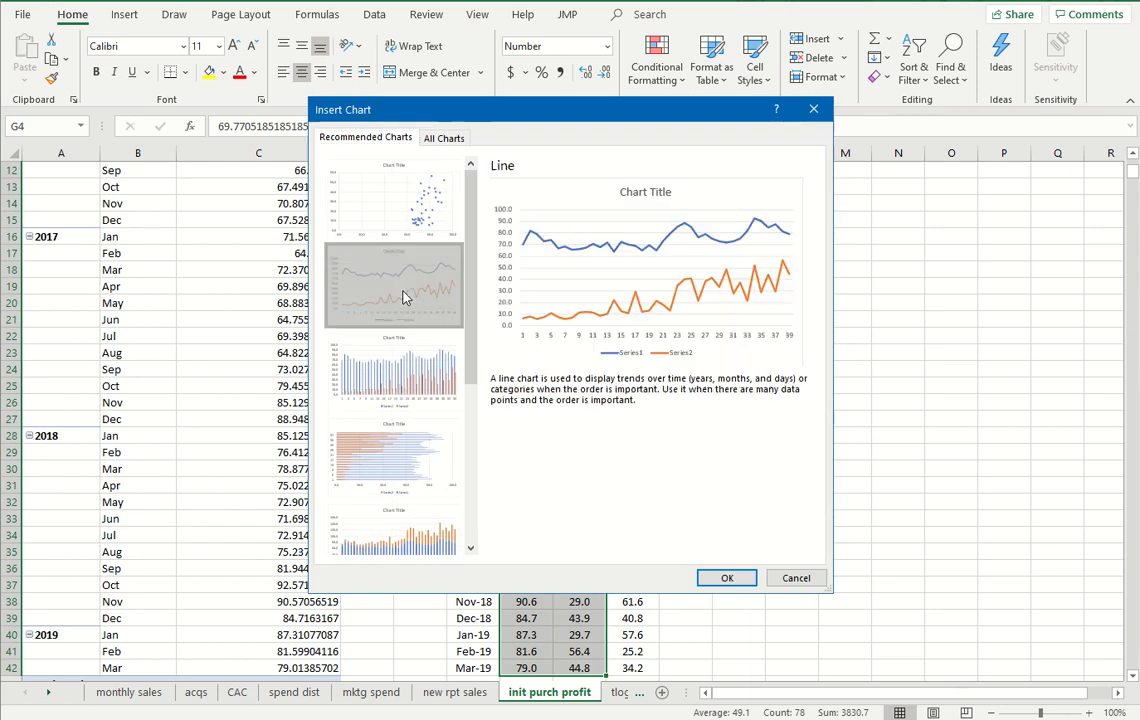
{"action": "left_click", "coordinate": [731, 585]}
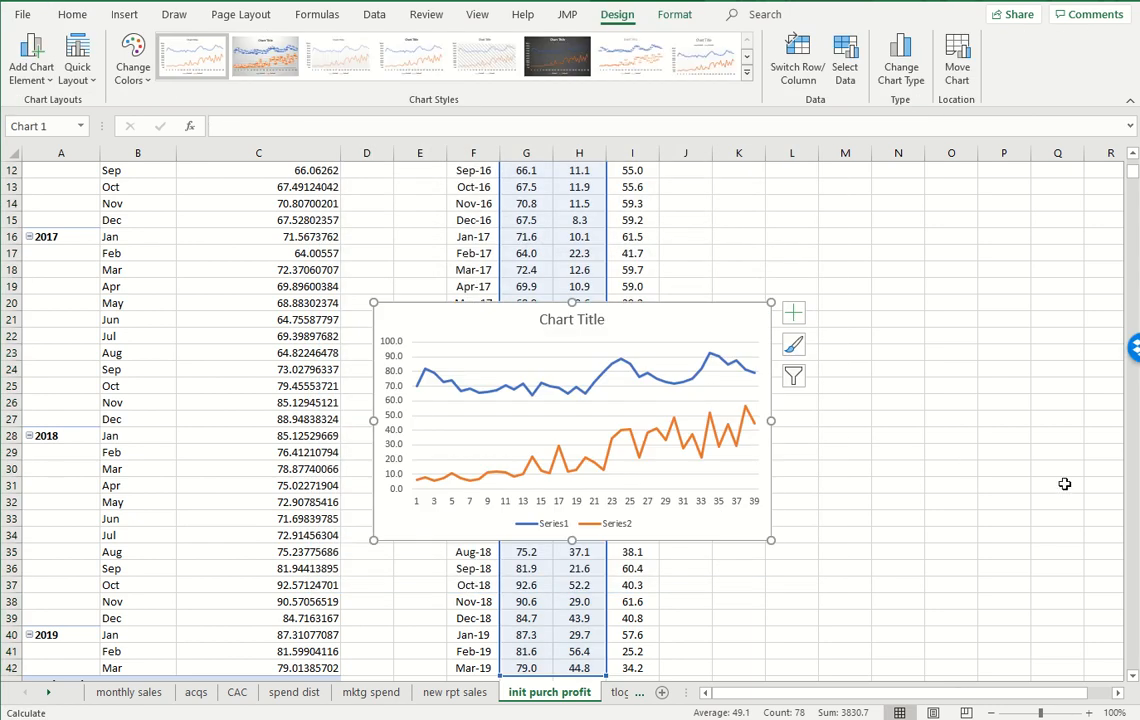
- Move the line chart to K4 beside the table and enlarge it to about cell S19
{"action": "key", "text": "ctrl+z"}
{"action": "scroll", "coordinate": [1005, 478], "scroll_direction": "up", "scroll_amount": 4}
{"action": "left_click", "coordinate": [756, 225]}
{"action": "key", "text": "ctrl+v"}
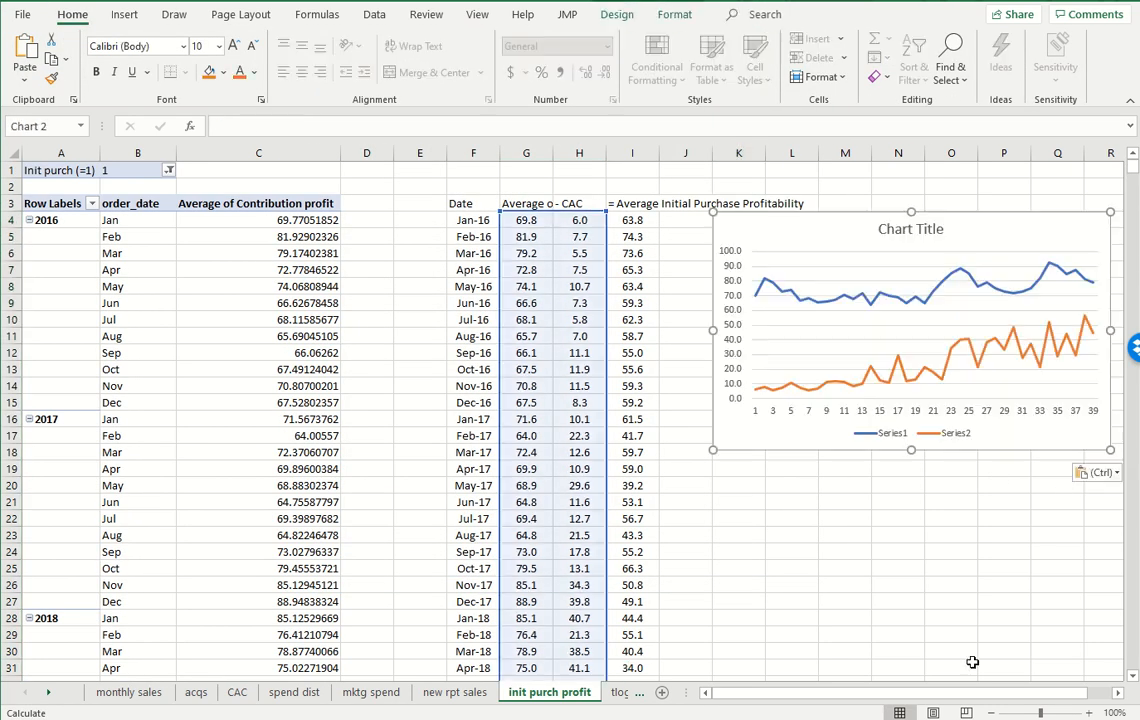
{"action": "left_click", "coordinate": [1117, 693]}
{"action": "left_click", "coordinate": [1117, 693]}
{"action": "left_click", "coordinate": [1117, 693]}
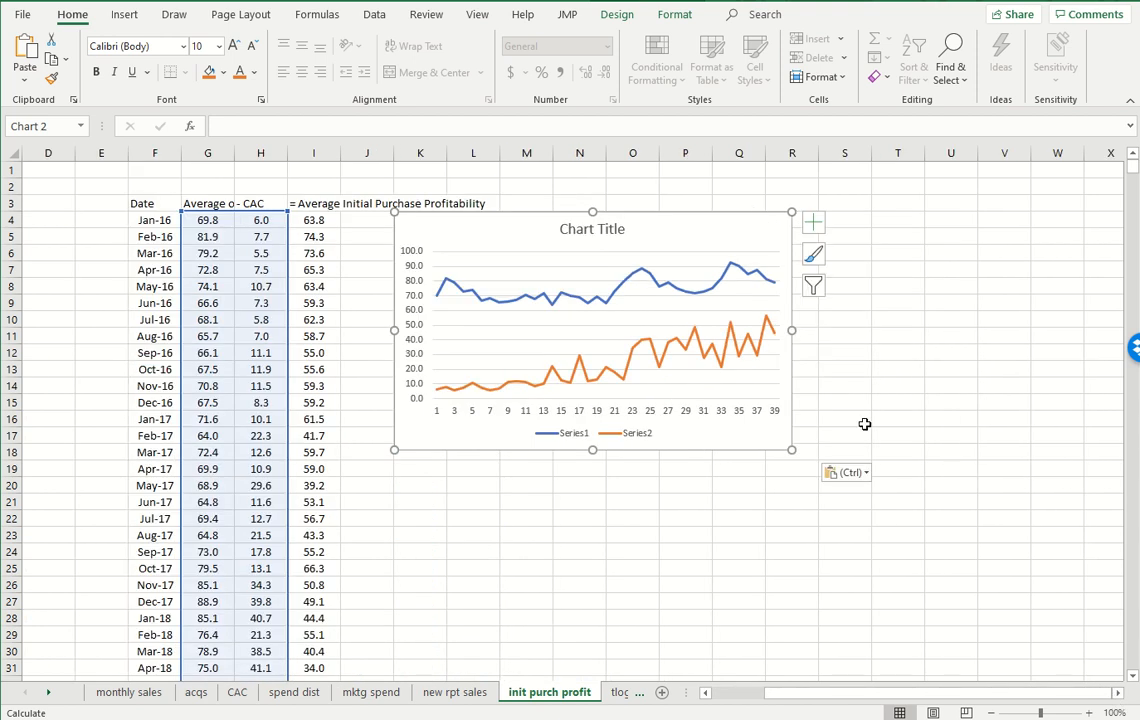
{"action": "left_click_drag", "start_coordinate": [855, 473], "coordinate": [855, 473]}
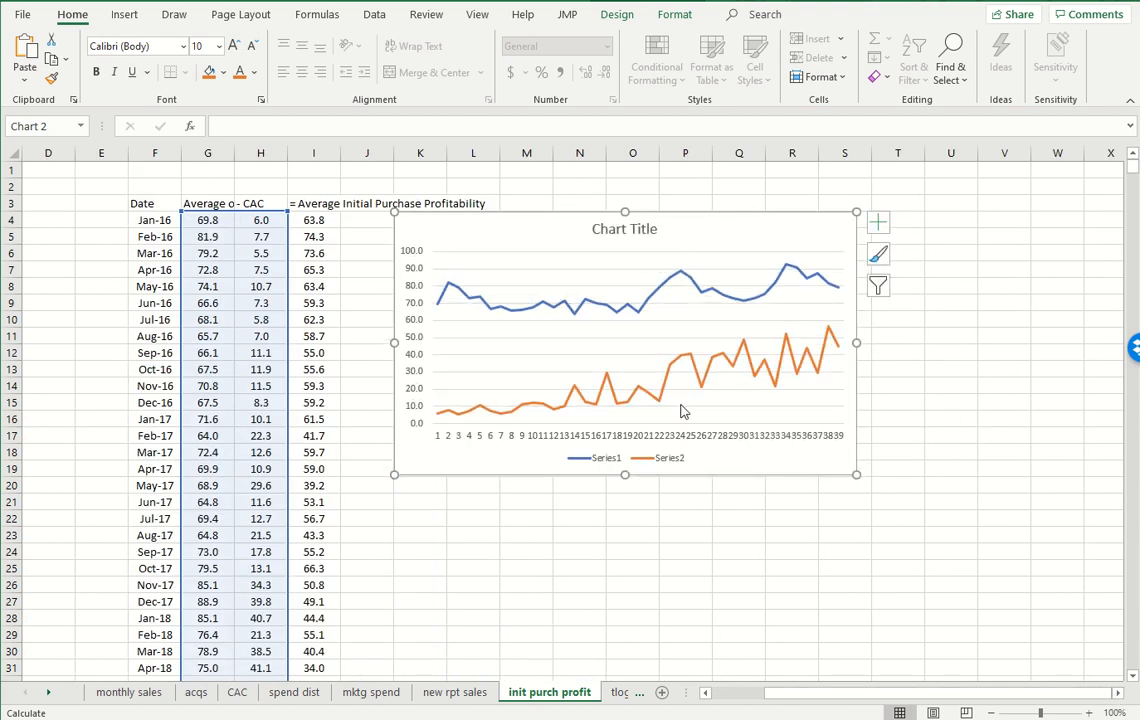
- Name the chart's first series "Avg contribution profit" and its second series "CAC"
{"action": "left_click", "coordinate": [617, 14]}
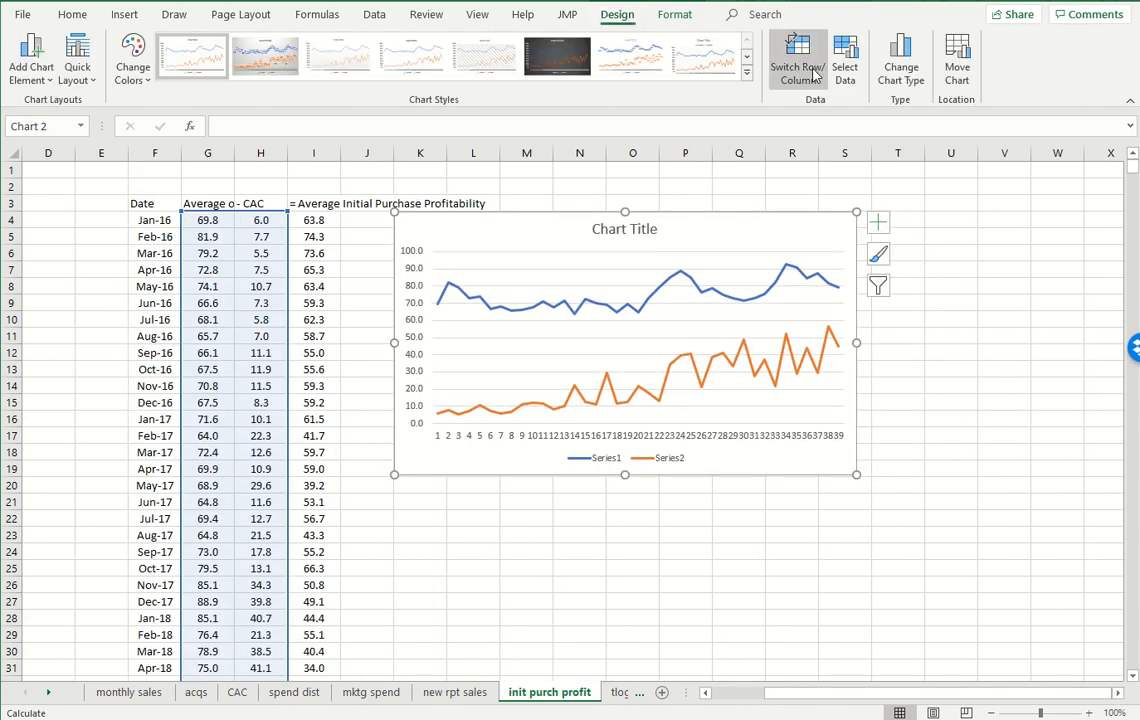
{"action": "left_click", "coordinate": [847, 62]}
{"action": "left_click", "coordinate": [440, 367]}
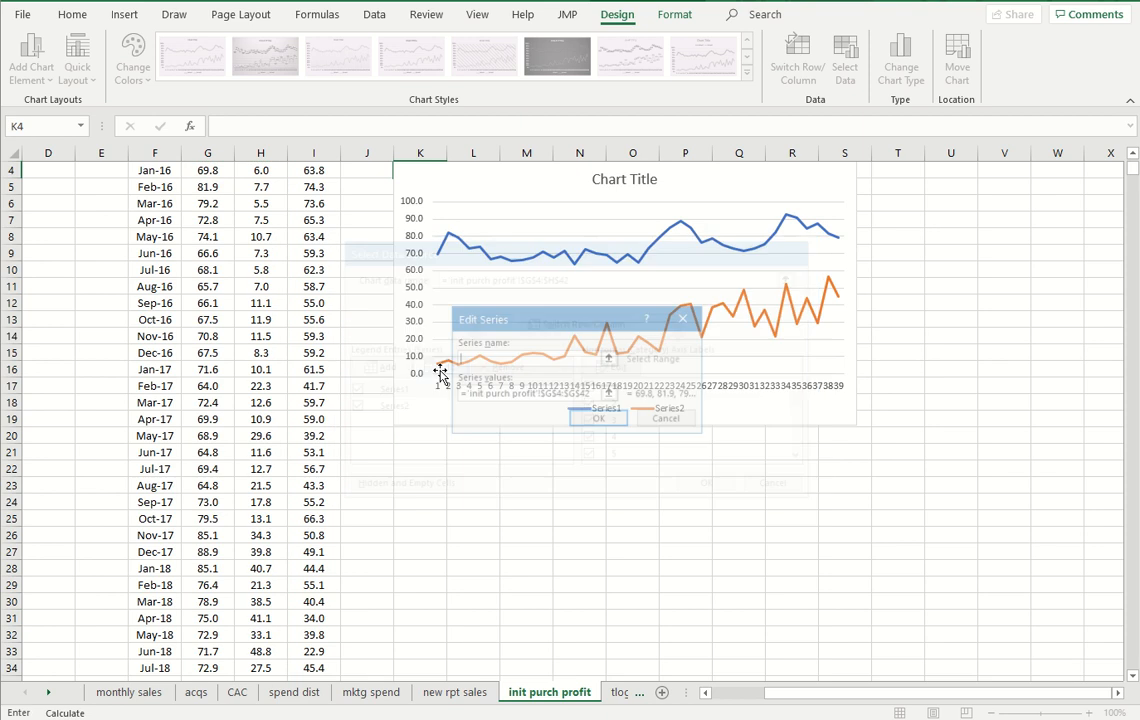
{"action": "scroll", "coordinate": [364, 338], "scroll_direction": "up", "scroll_amount": 1}
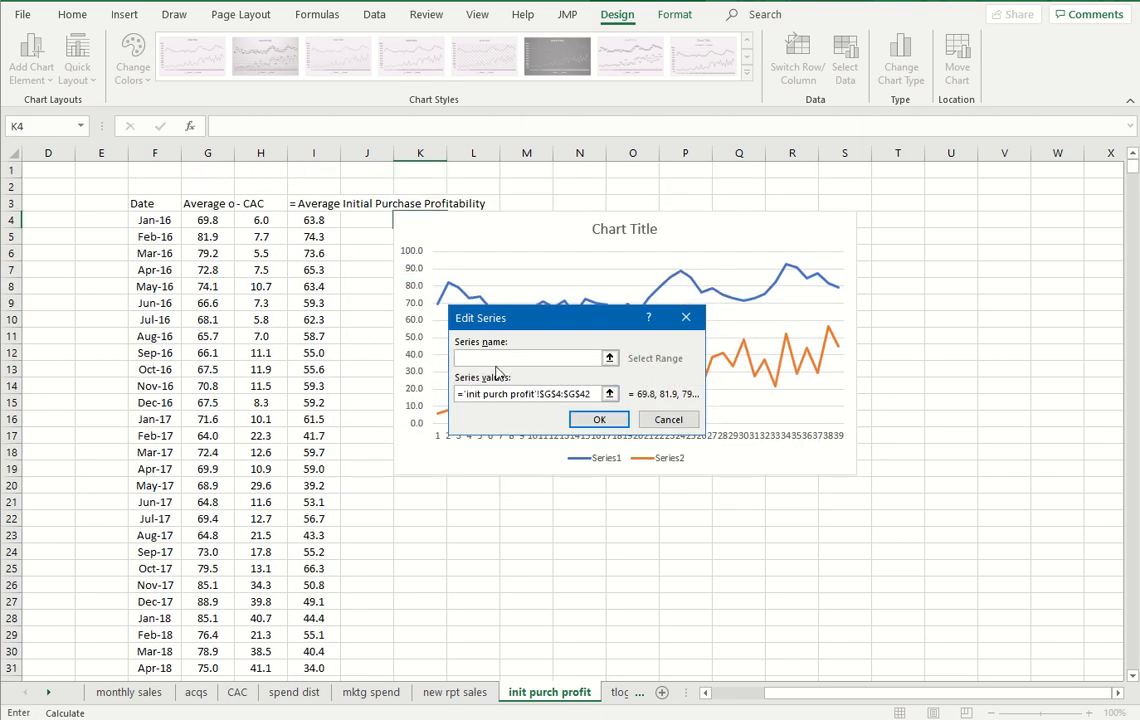
{"action": "scroll", "coordinate": [506, 393], "scroll_direction": "down", "scroll_amount": 1}
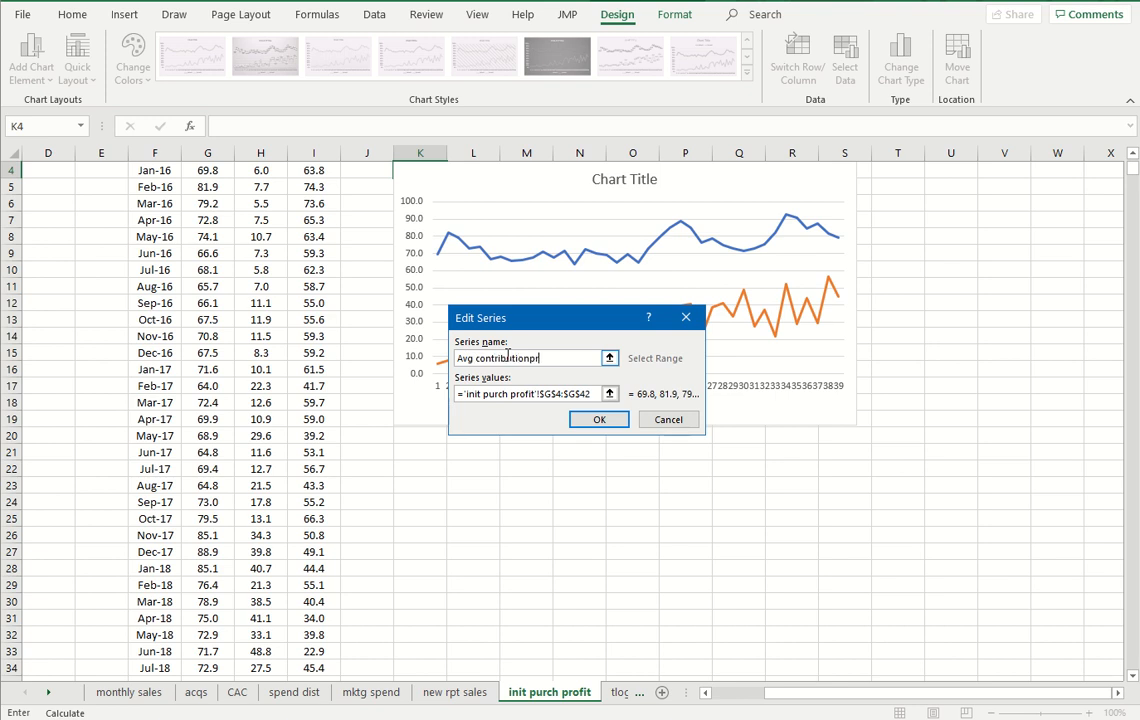
{"action": "type", "text": "fit"}
{"action": "key", "text": "Return"}
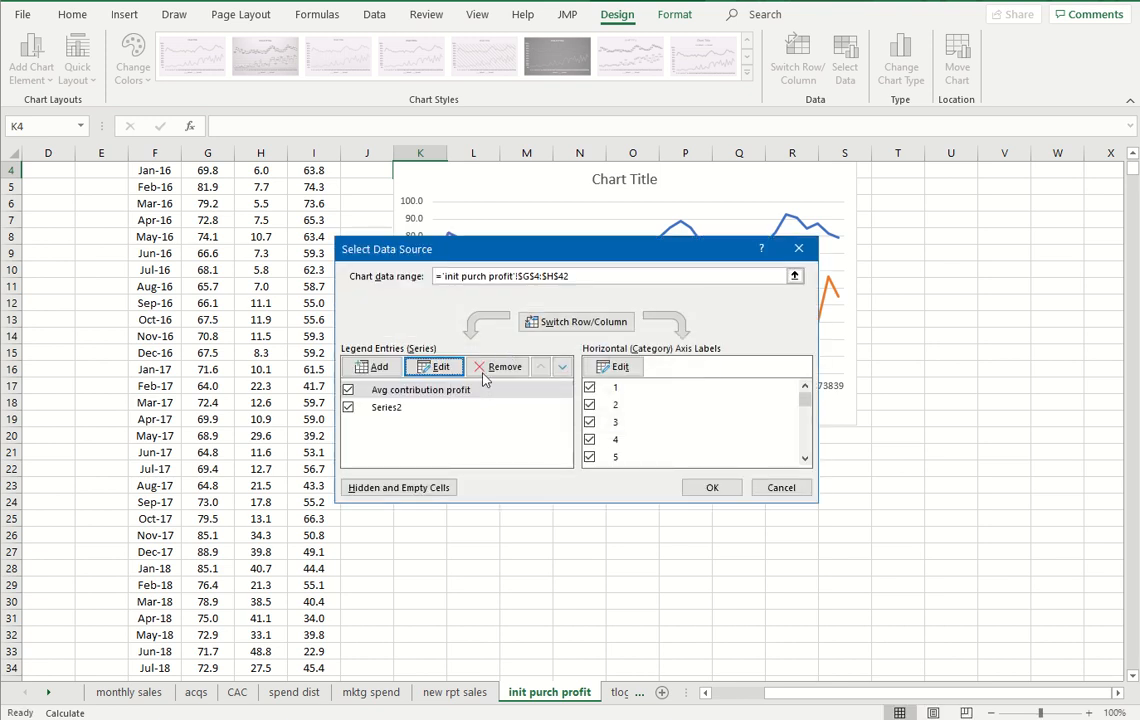
{"action": "left_click", "coordinate": [428, 408]}
{"action": "left_click", "coordinate": [438, 367]}
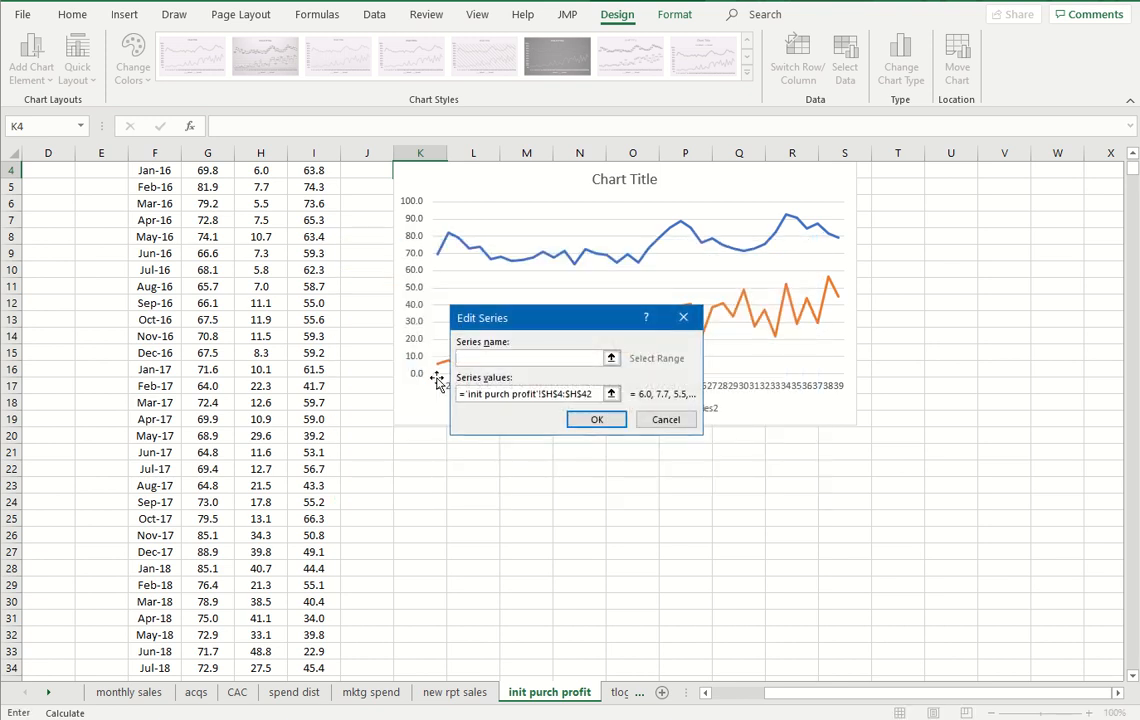
{"action": "key", "text": "Return"}
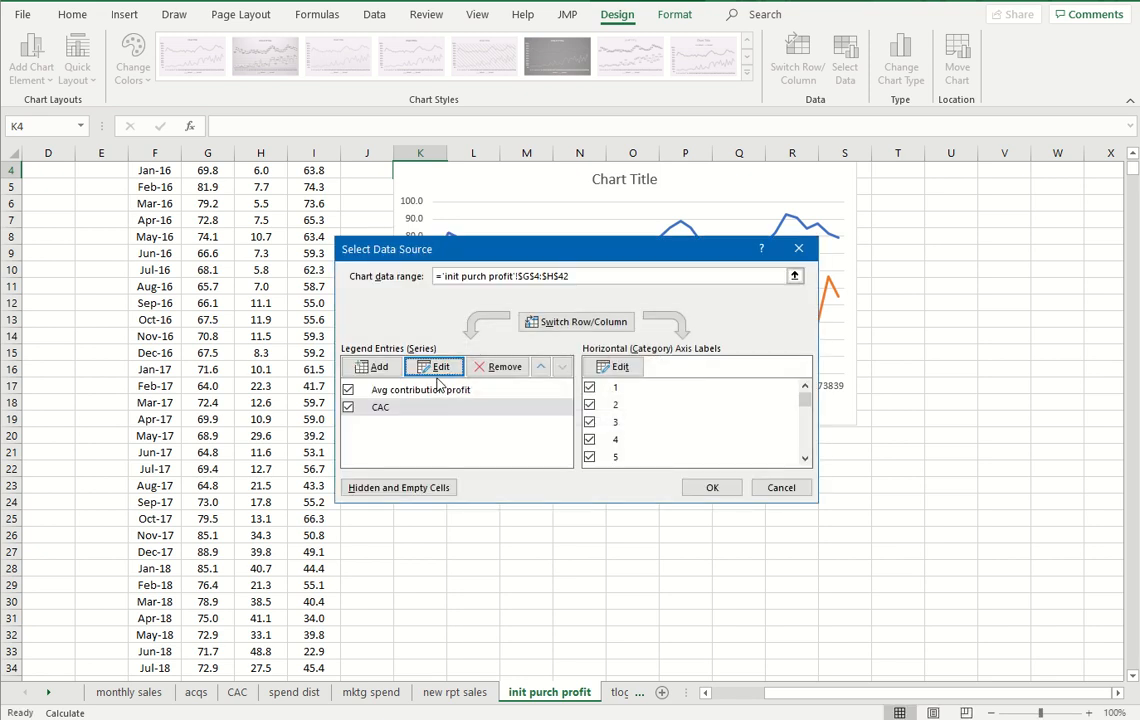
- Use the dates in F4:F42 as the chart's horizontal axis labels and enlarge the chart to about cell T23
{"action": "left_click", "coordinate": [605, 367]}
{"action": "scroll", "coordinate": [250, 302], "scroll_direction": "up", "scroll_amount": 1}
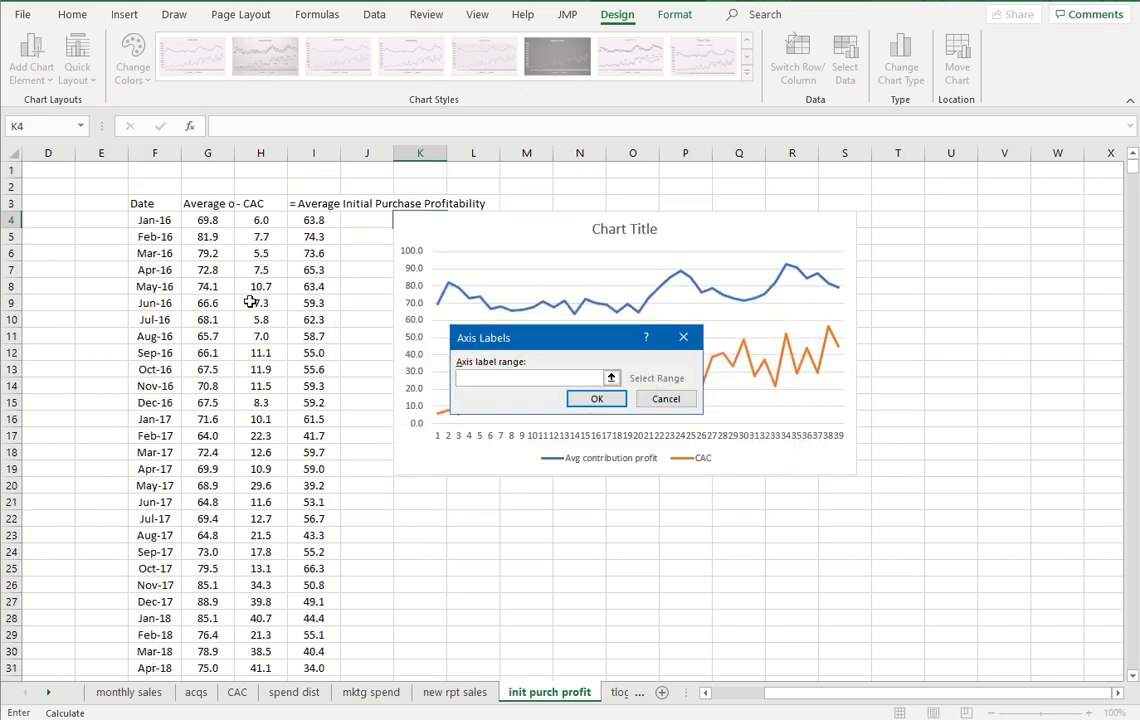
{"action": "left_click", "coordinate": [152, 221]}
{"action": "key", "text": "ctrl+shift+Down"}
{"action": "key", "text": "Return"}
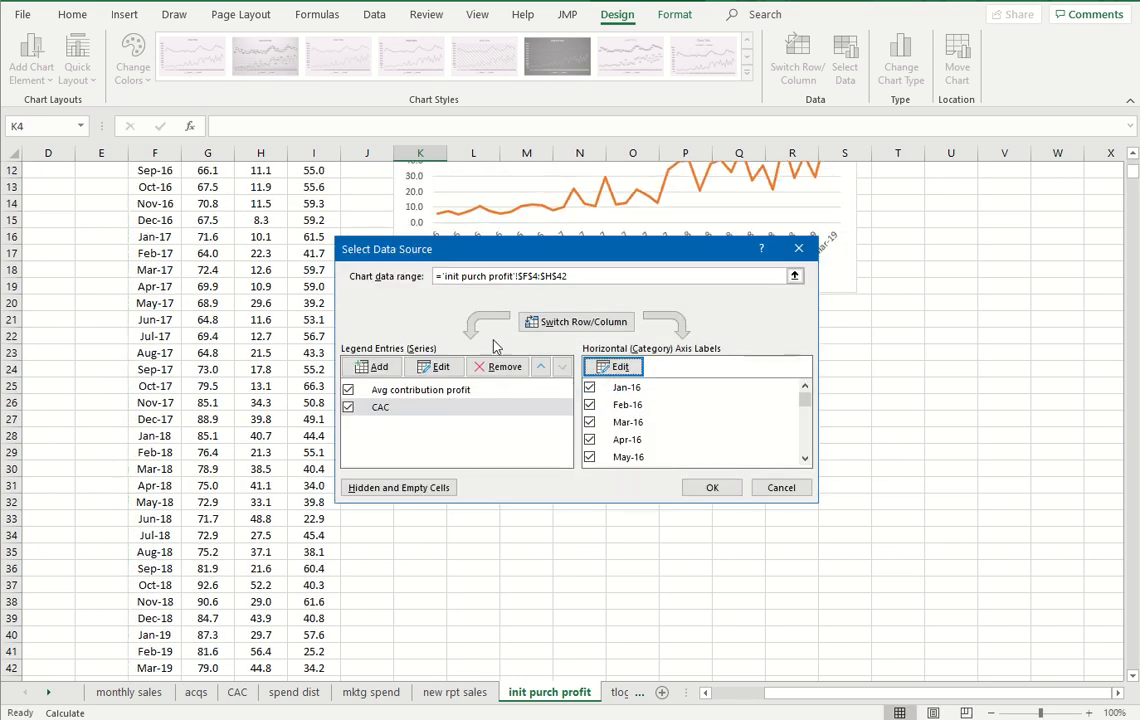
{"action": "left_click", "coordinate": [695, 486]}
{"action": "scroll", "coordinate": [738, 478], "scroll_direction": "up", "scroll_amount": 4}
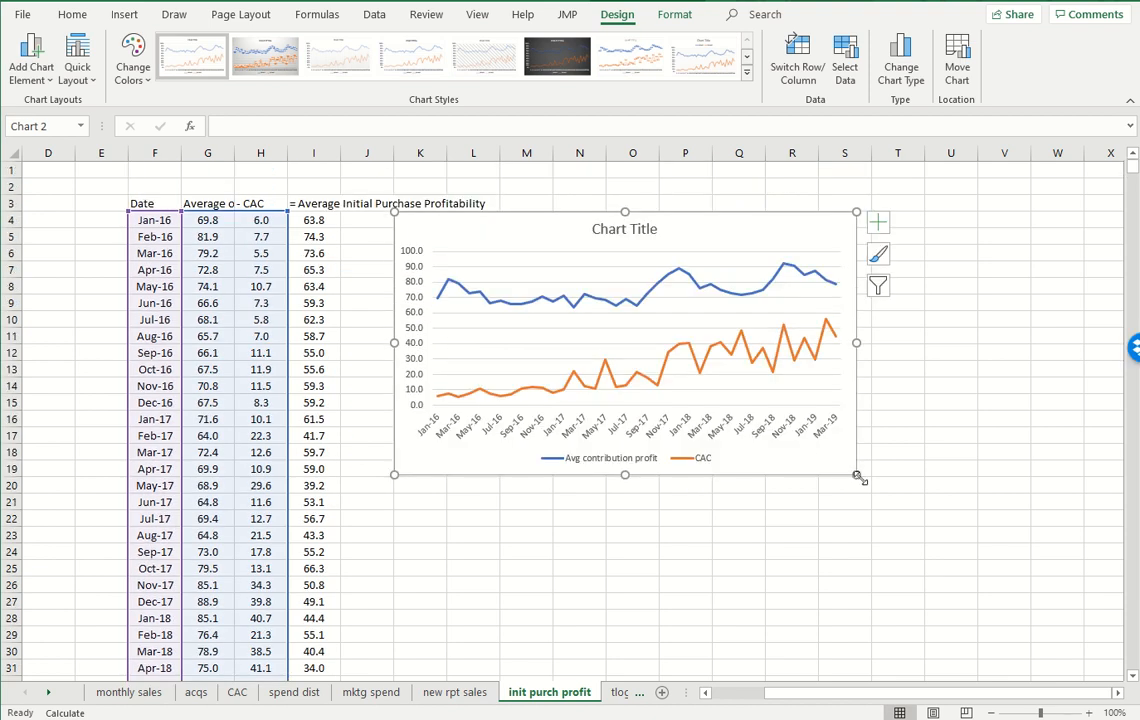
- Add data labels to the Avg contribution profit line and position them above the points
{"action": "left_click", "coordinate": [850, 274]}
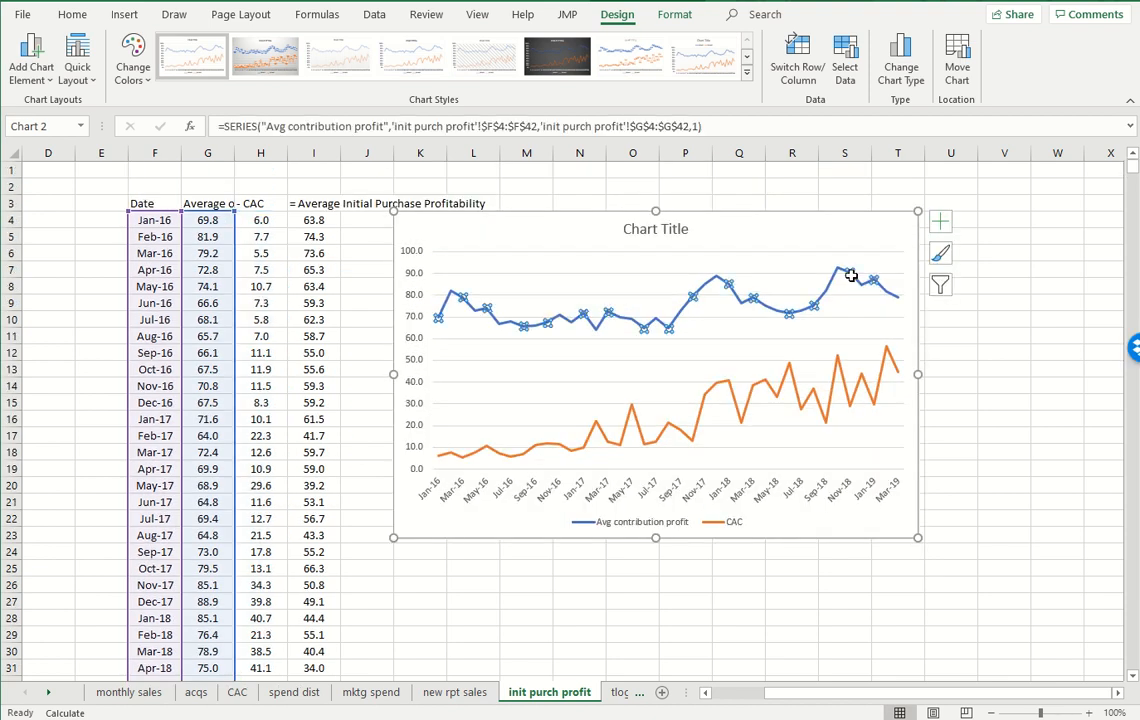
{"action": "right_click", "coordinate": [790, 300]}
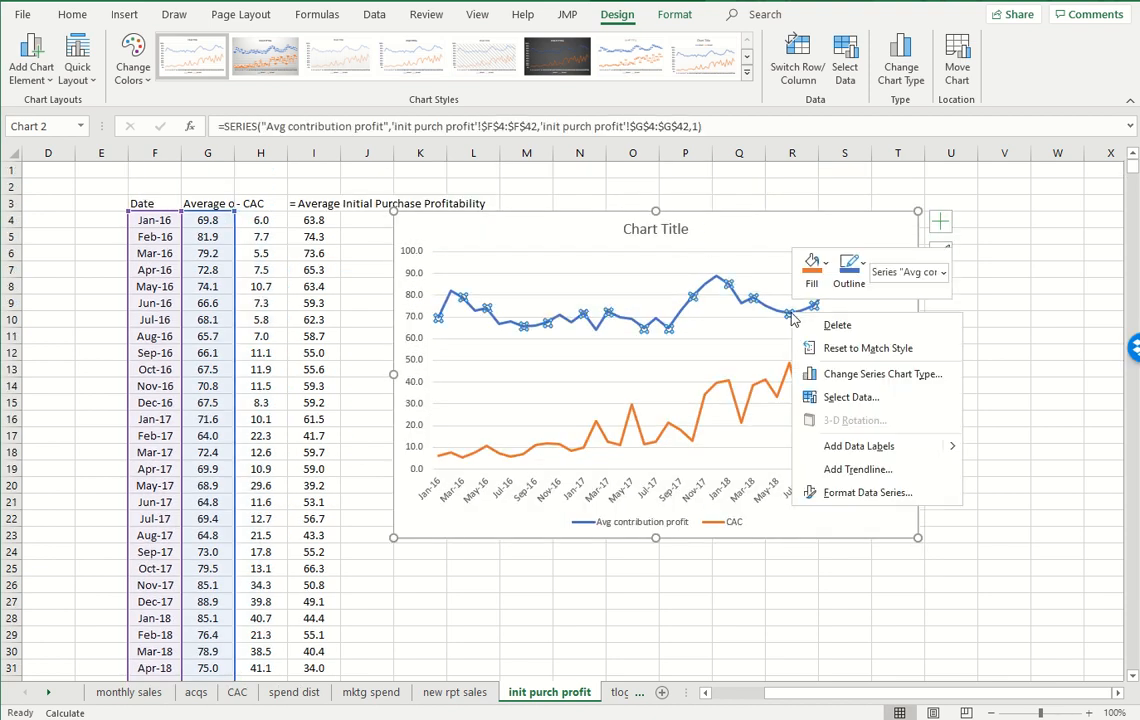
{"action": "left_click", "coordinate": [840, 445]}
{"action": "right_click", "coordinate": [690, 300]}
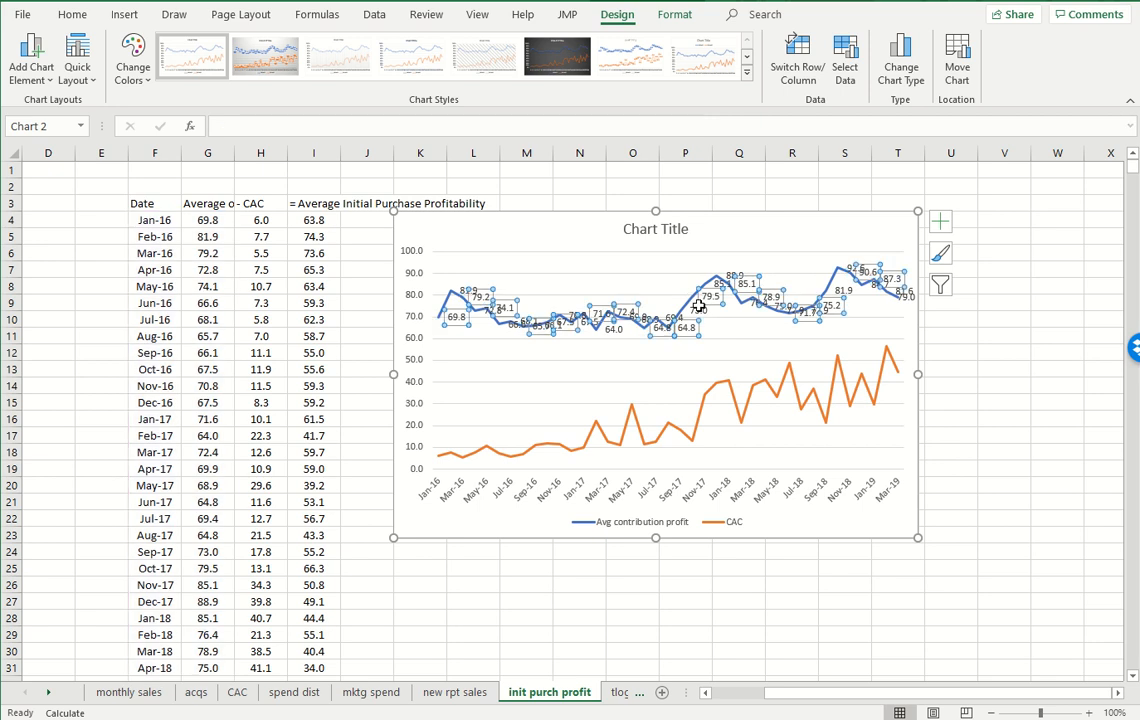
{"action": "left_click", "coordinate": [778, 512]}
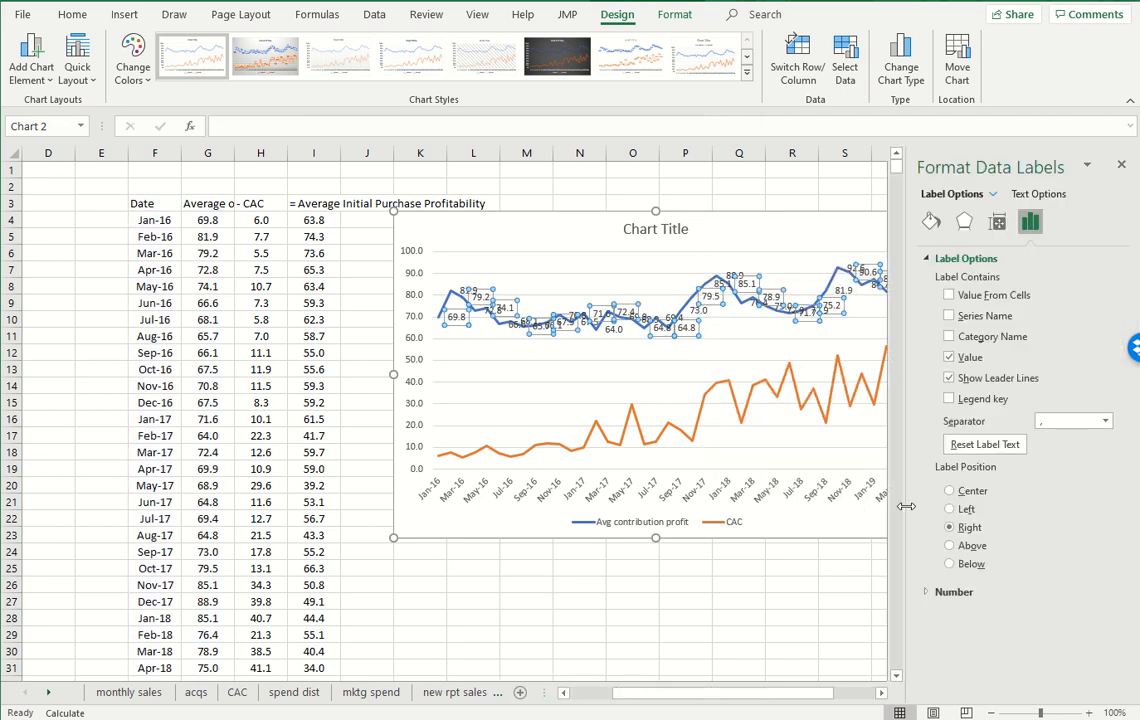
{"action": "left_click", "coordinate": [950, 545]}
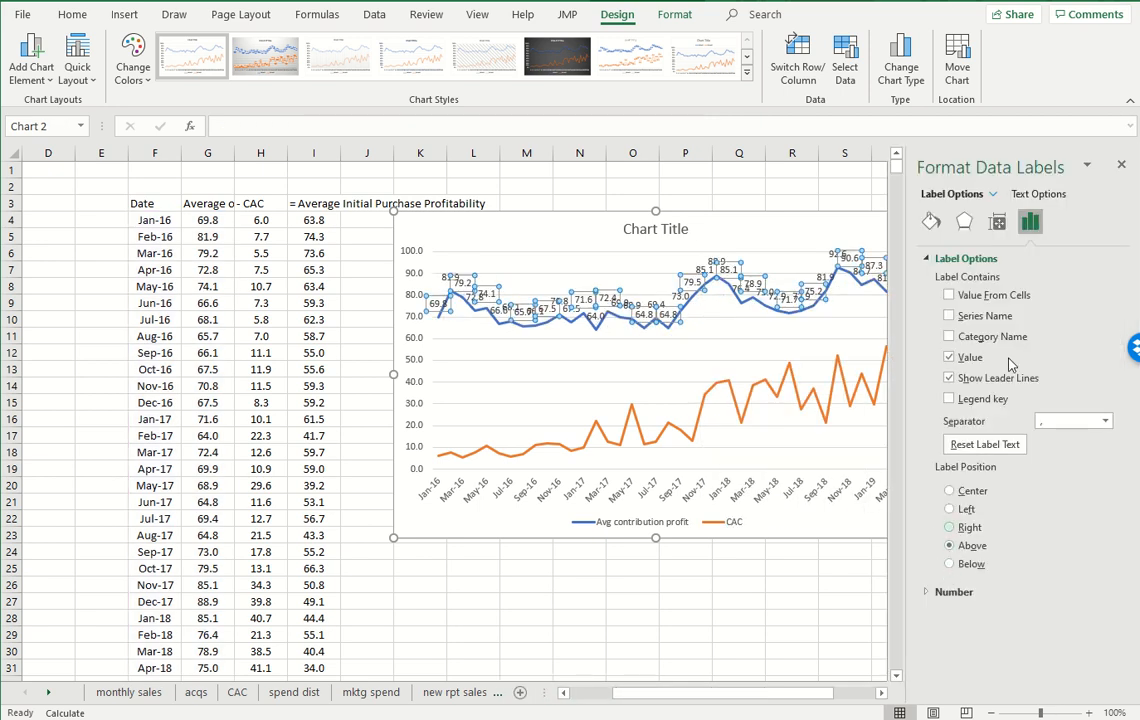
- Rotate the text of the Avg contribution profit data labels to -90° so it reads upwards
{"action": "left_click", "coordinate": [998, 220]}
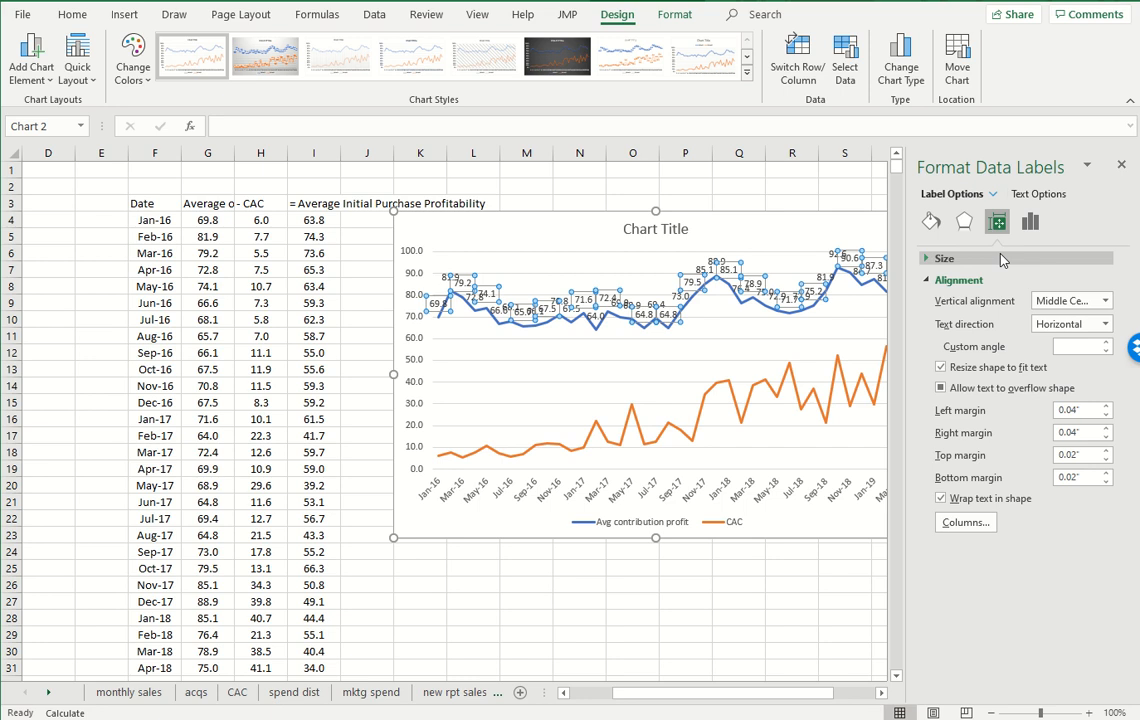
{"action": "left_click", "coordinate": [1066, 324]}
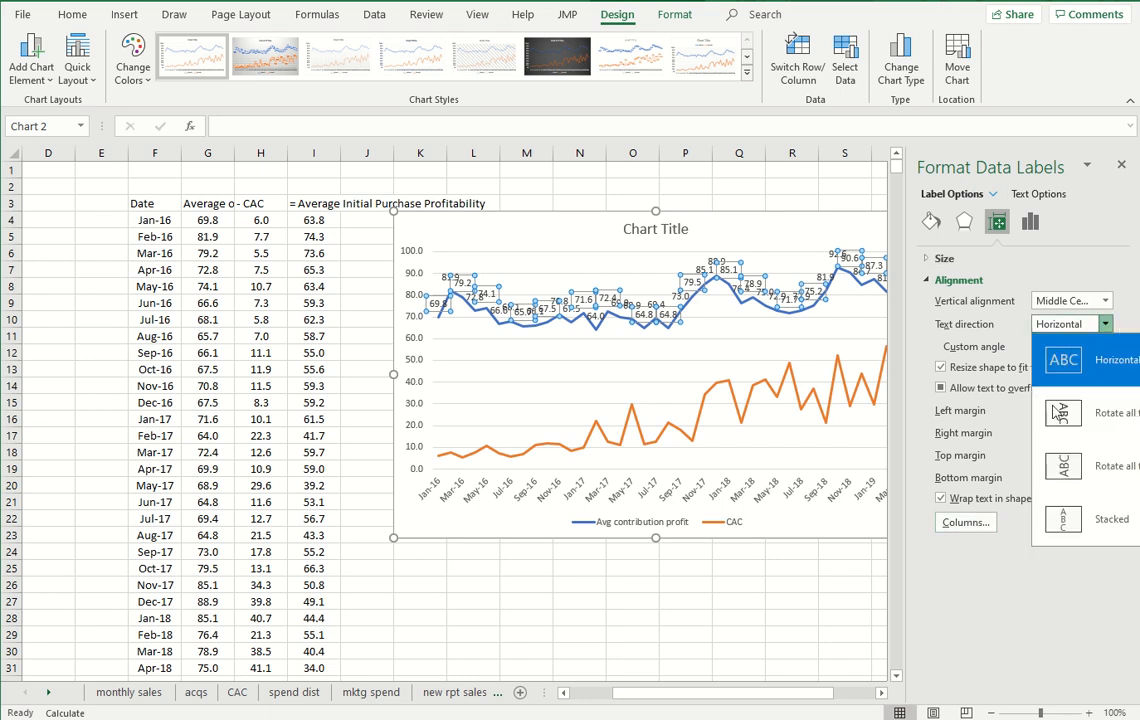
{"action": "left_click", "coordinate": [1070, 466]}
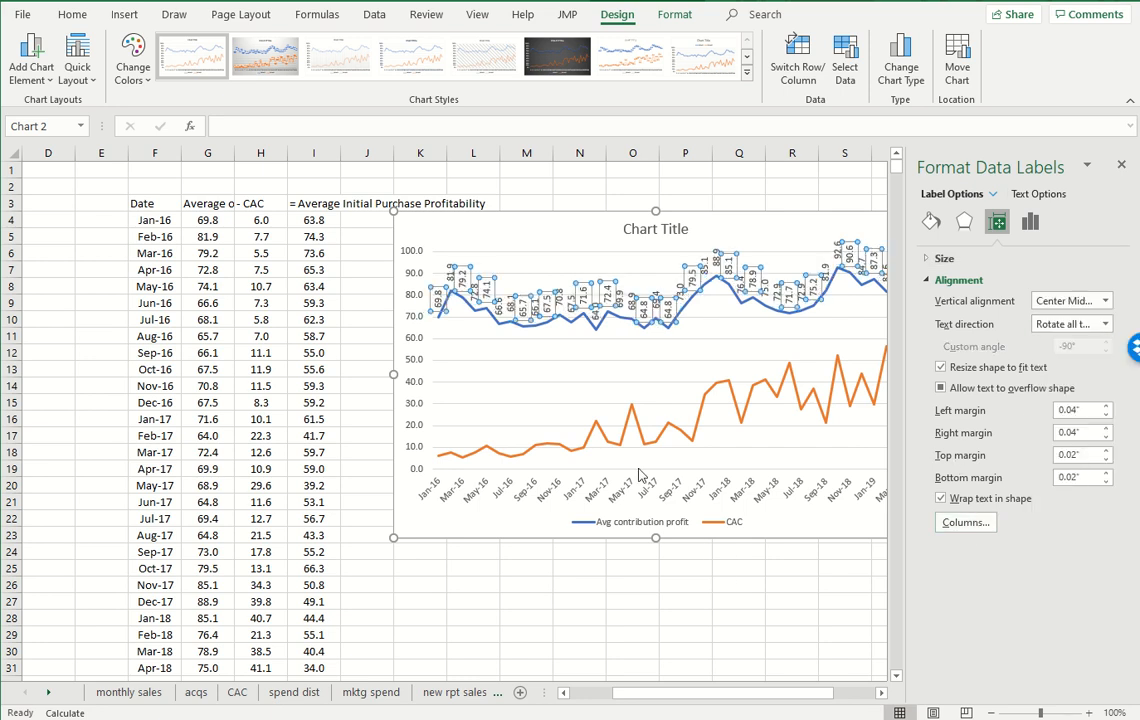
- Color the Avg contribution profit data labels standard blue to match their line
{"action": "left_click", "coordinate": [72, 15]}
{"action": "left_click", "coordinate": [254, 72]}
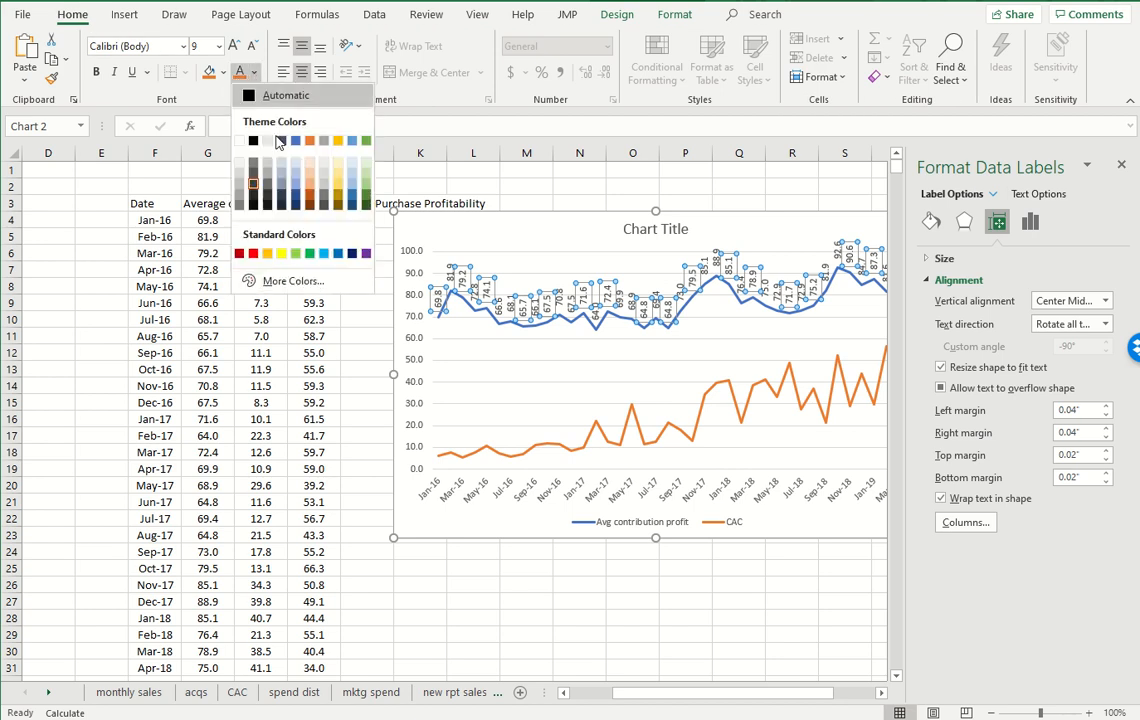
{"action": "left_click", "coordinate": [339, 256]}
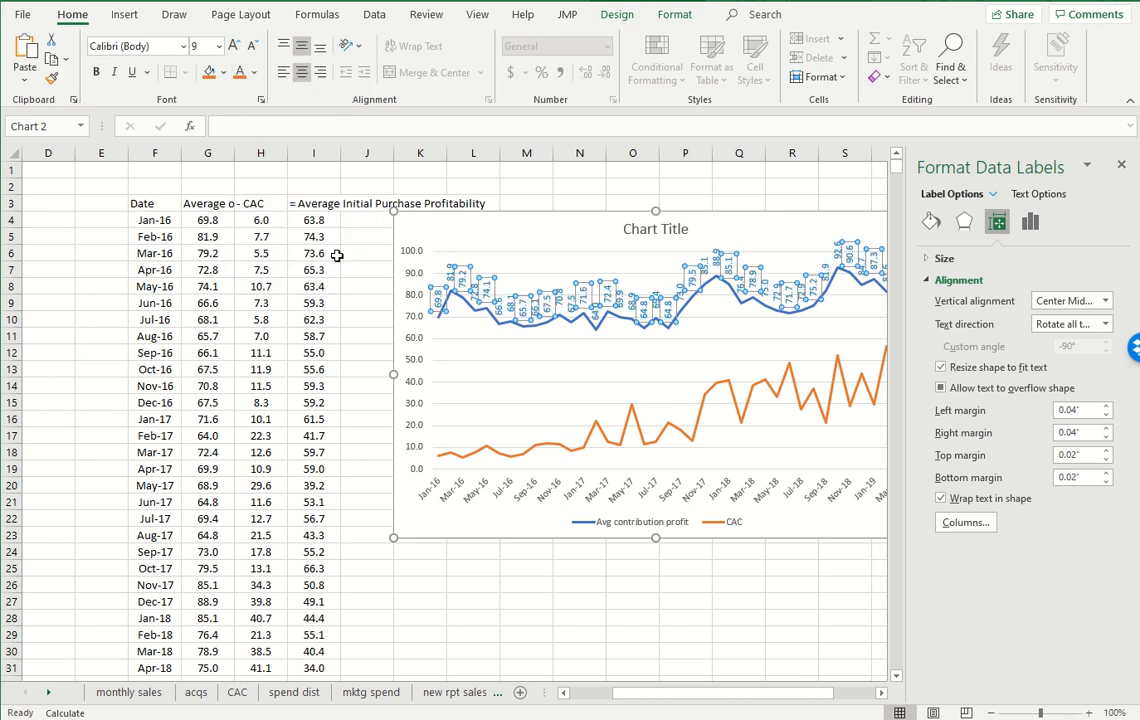
- Add data labels to the CAC line in the chart
{"action": "left_click", "coordinate": [578, 452]}
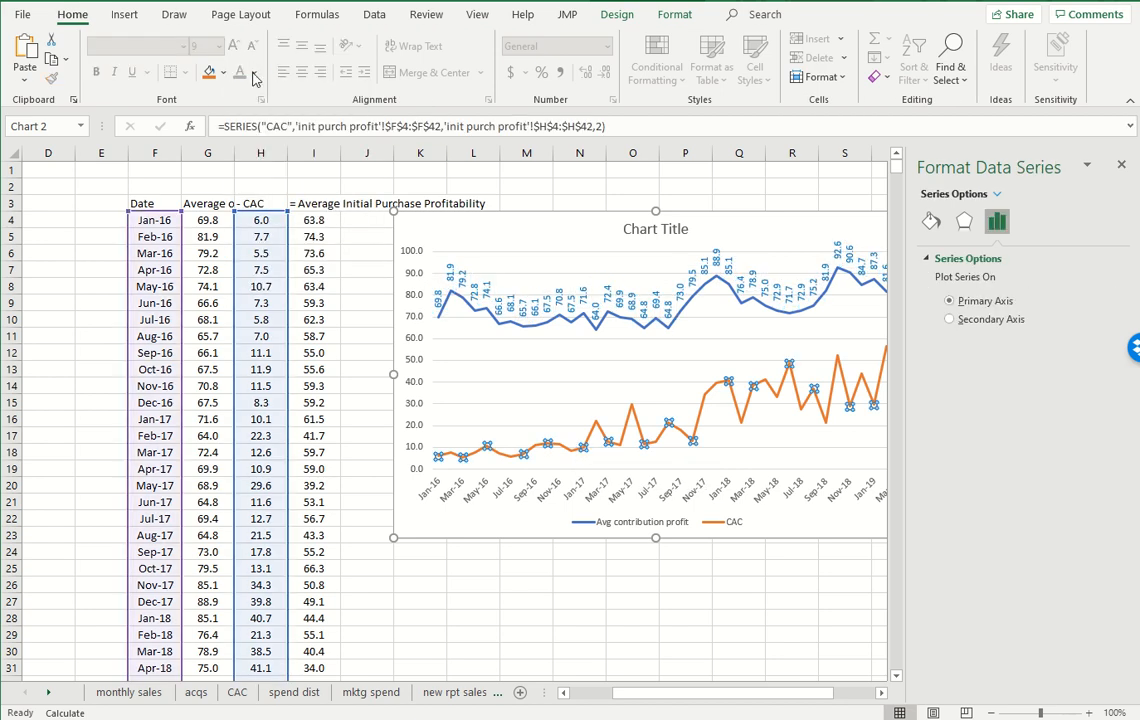
{"action": "right_click", "coordinate": [580, 440]}
{"action": "left_click", "coordinate": [595, 585]}
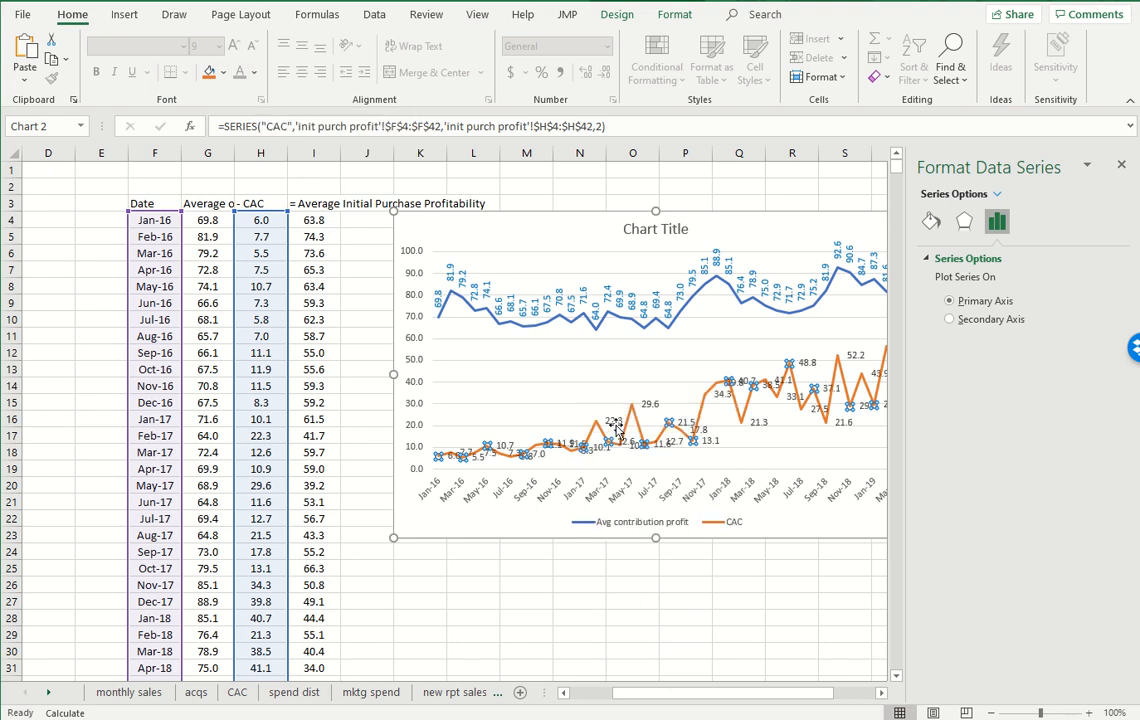
- Rotate the CAC data labels so they read upwards and position them above the points
{"action": "left_click", "coordinate": [621, 418]}
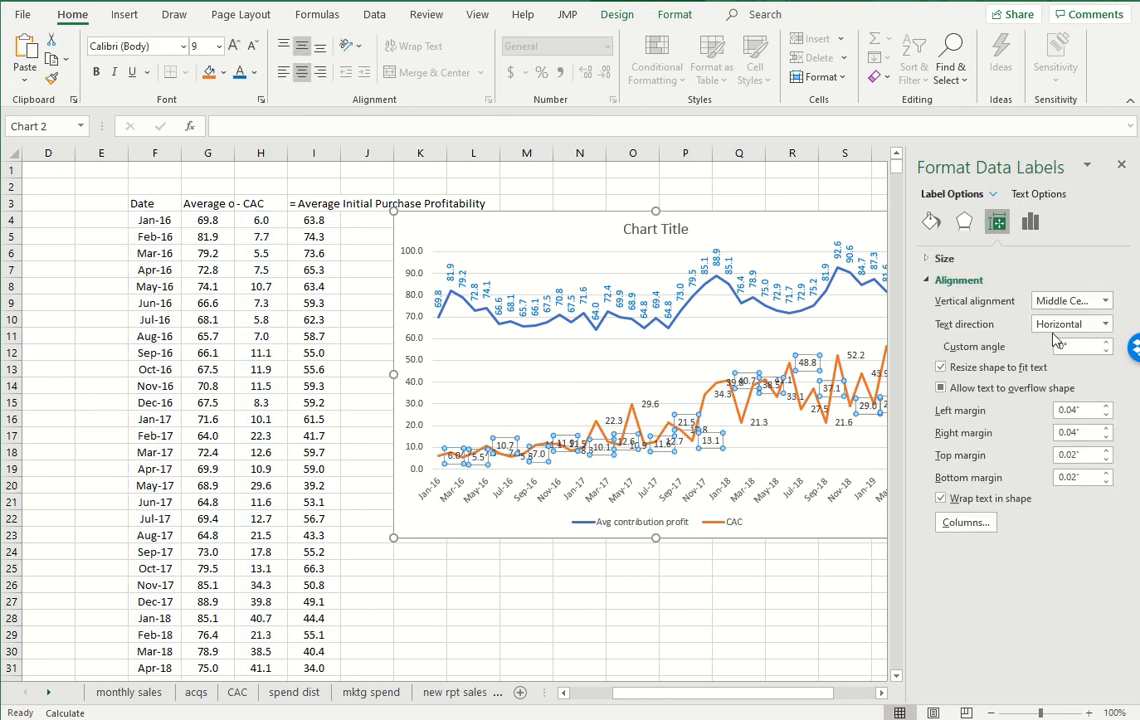
{"action": "left_click", "coordinate": [1068, 324]}
{"action": "left_click", "coordinate": [1095, 453]}
{"action": "left_click", "coordinate": [1030, 222]}
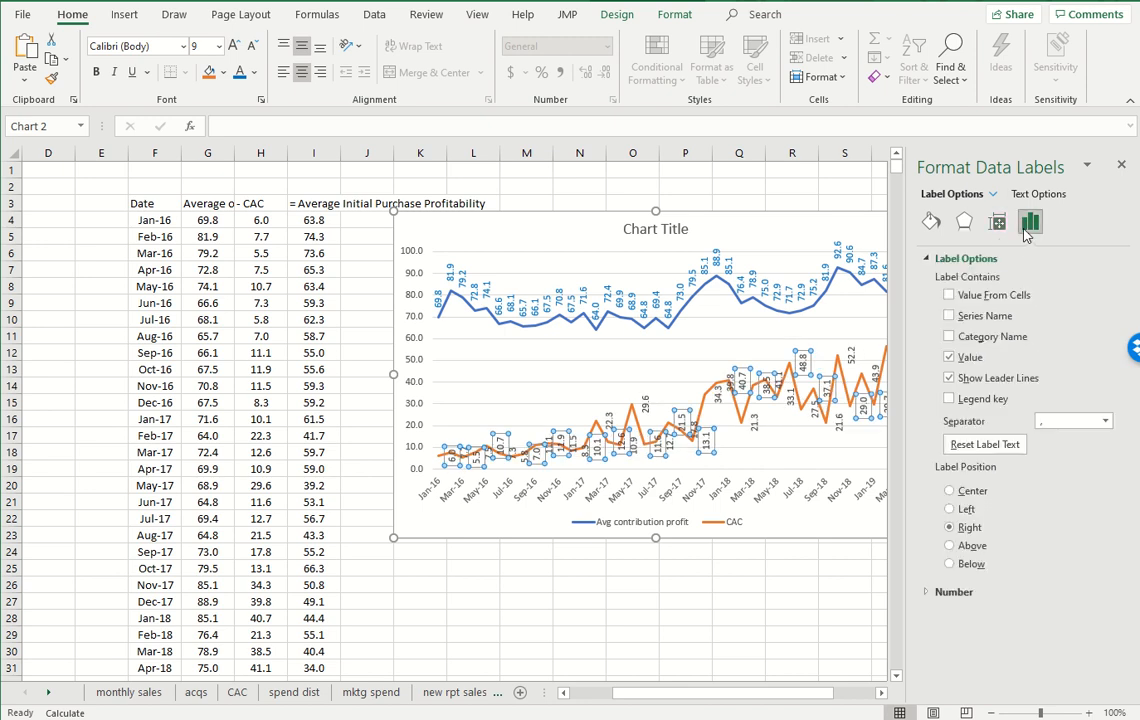
{"action": "left_click", "coordinate": [949, 545]}
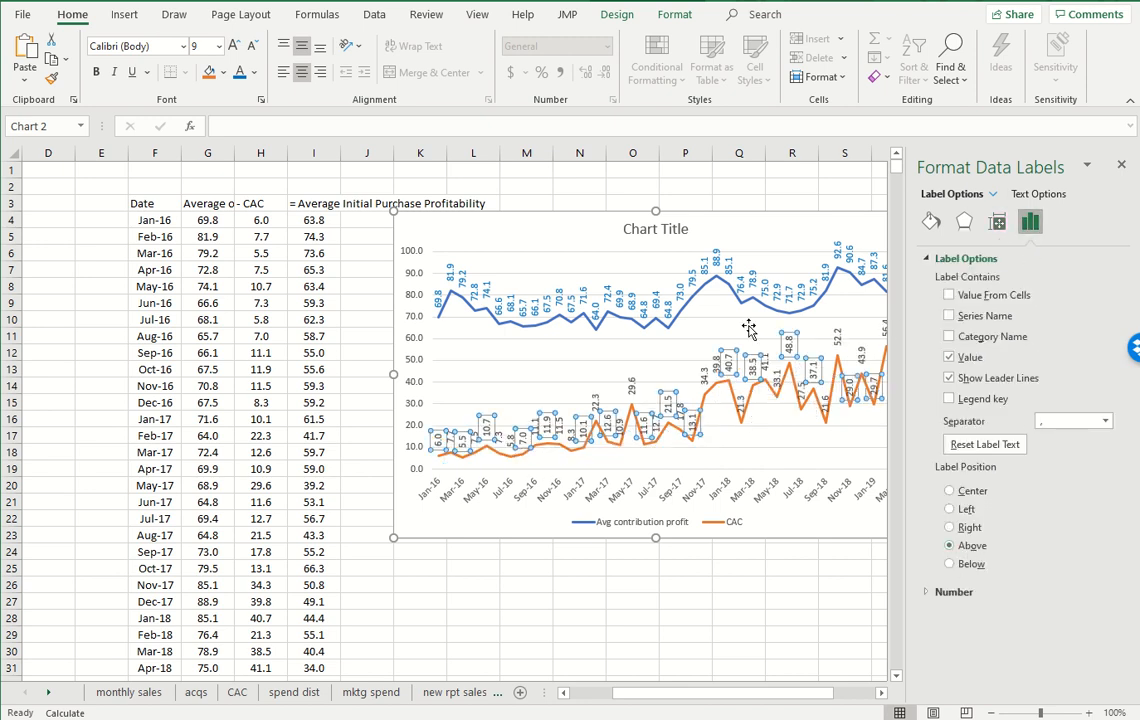
- Color the CAC data labels theme orange and close the label formatting options
{"action": "left_click", "coordinate": [254, 73]}
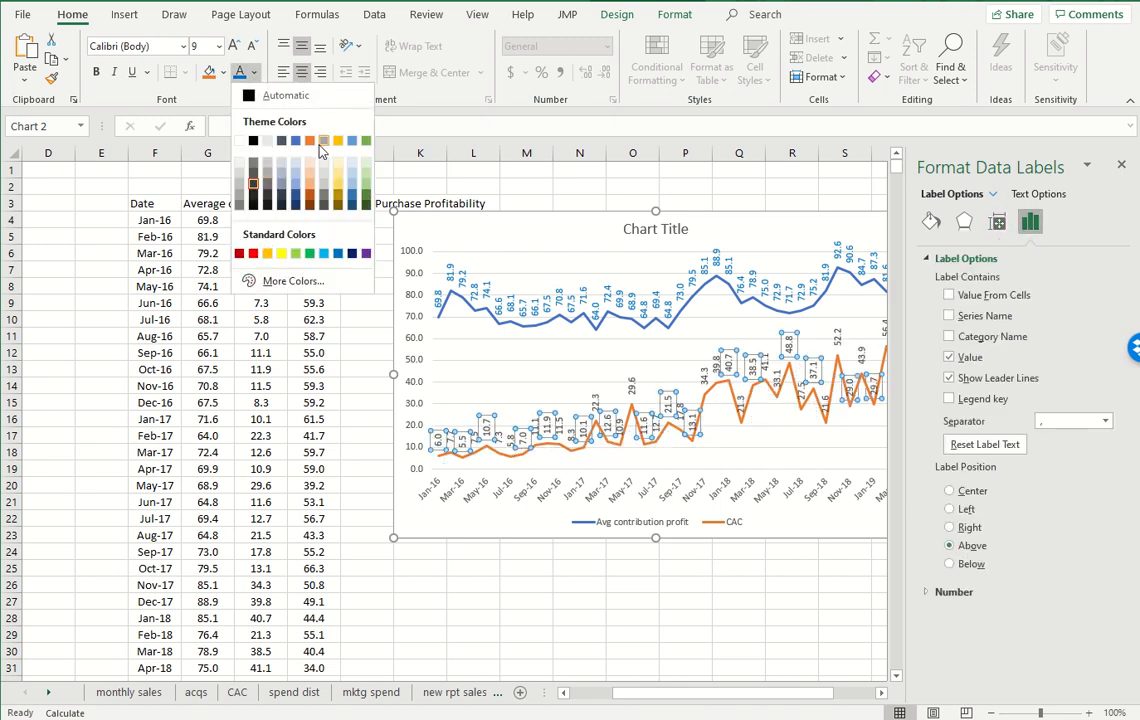
{"action": "left_click", "coordinate": [310, 140]}
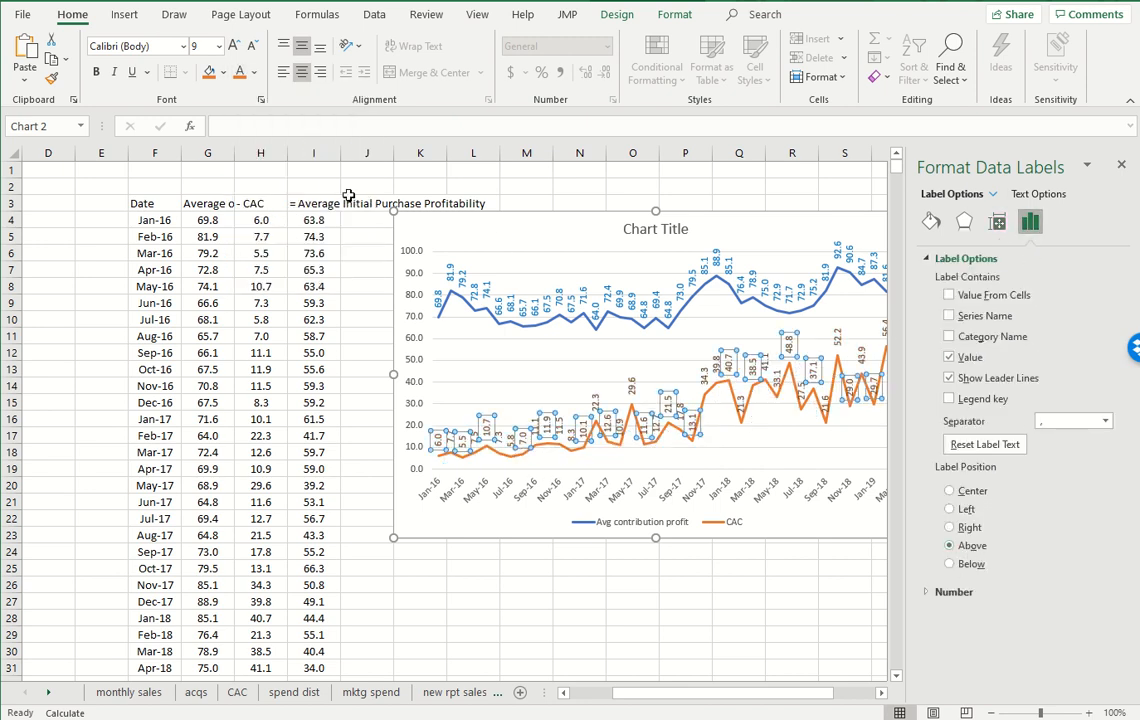
{"action": "left_click", "coordinate": [1121, 167]}
{"action": "left_click", "coordinate": [1012, 513]}
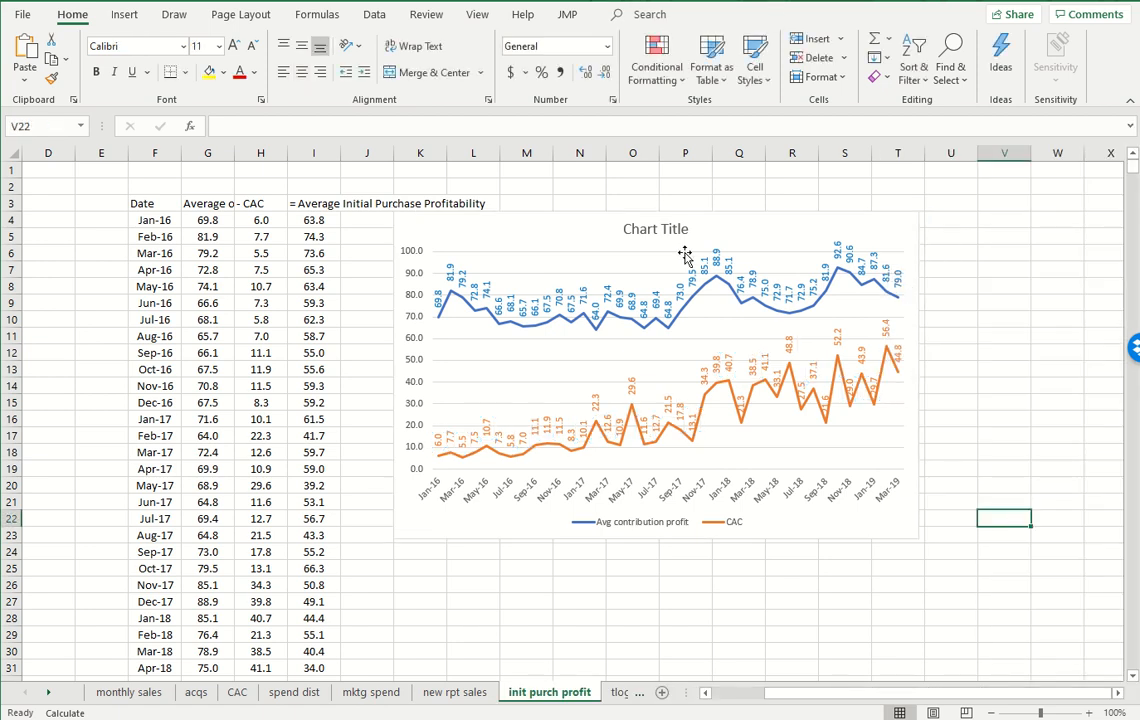
- Title the chart "Average initial purchase contribution profit vs CAC"
{"action": "left_click", "coordinate": [663, 231]}
{"action": "left_click_drag", "start_coordinate": [627, 229], "coordinate": [738, 229]}
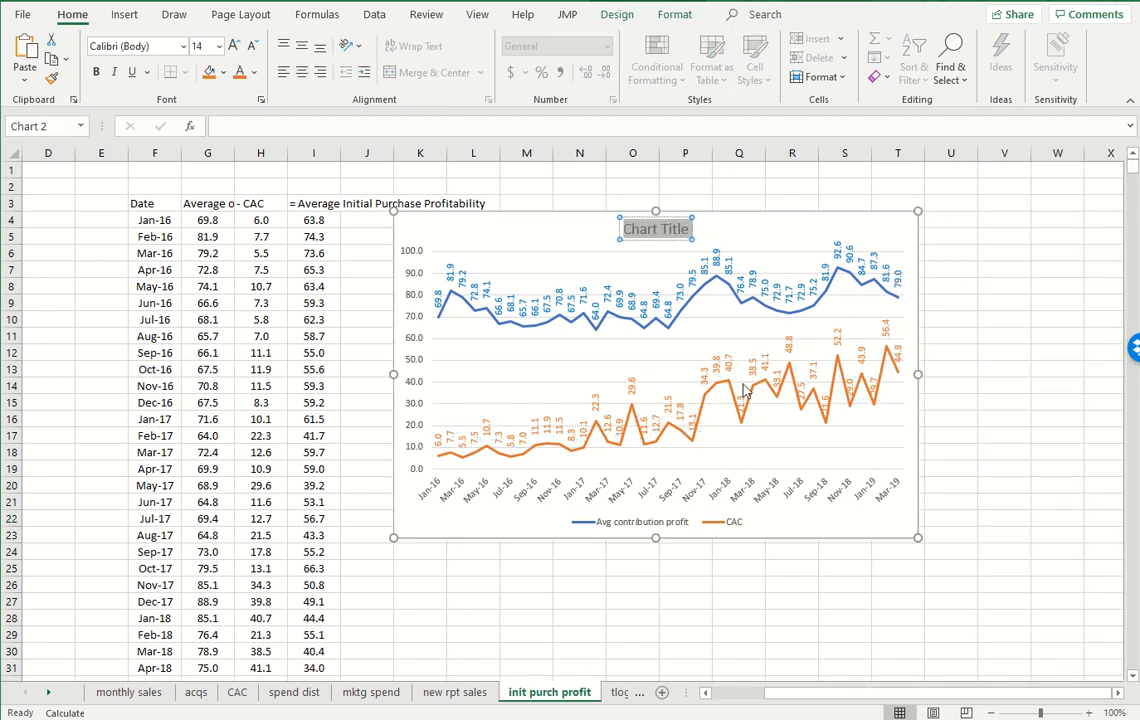
{"action": "type", "text": "Aver"}
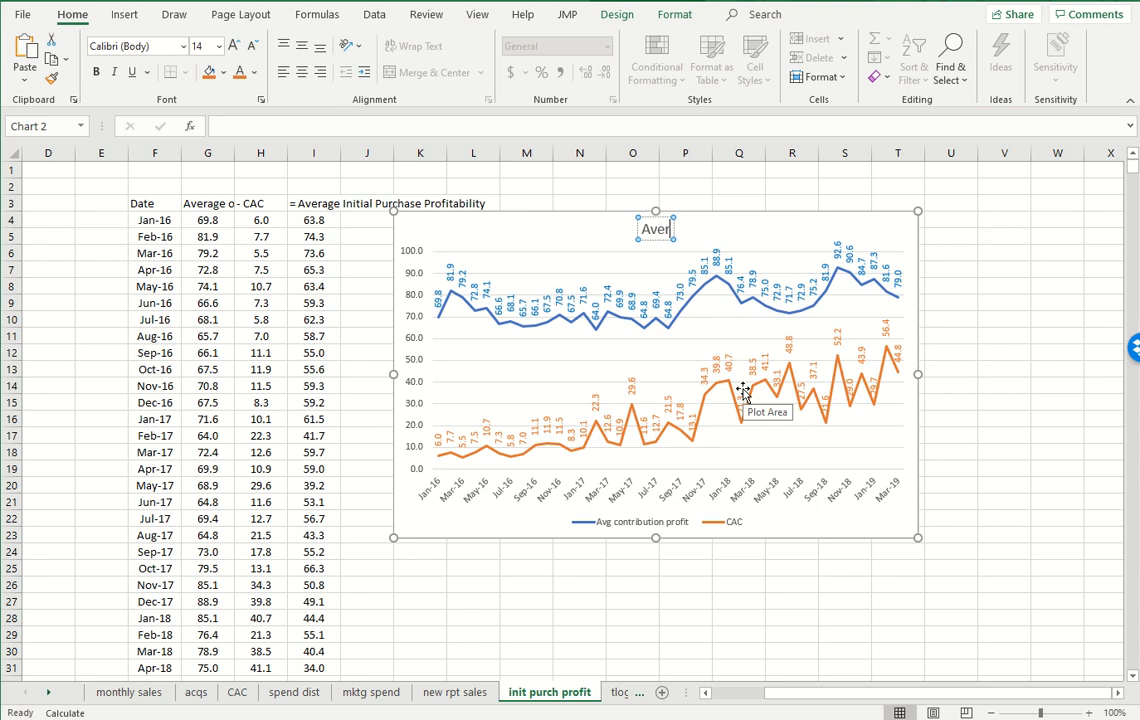
{"action": "type", "text": "age in"}
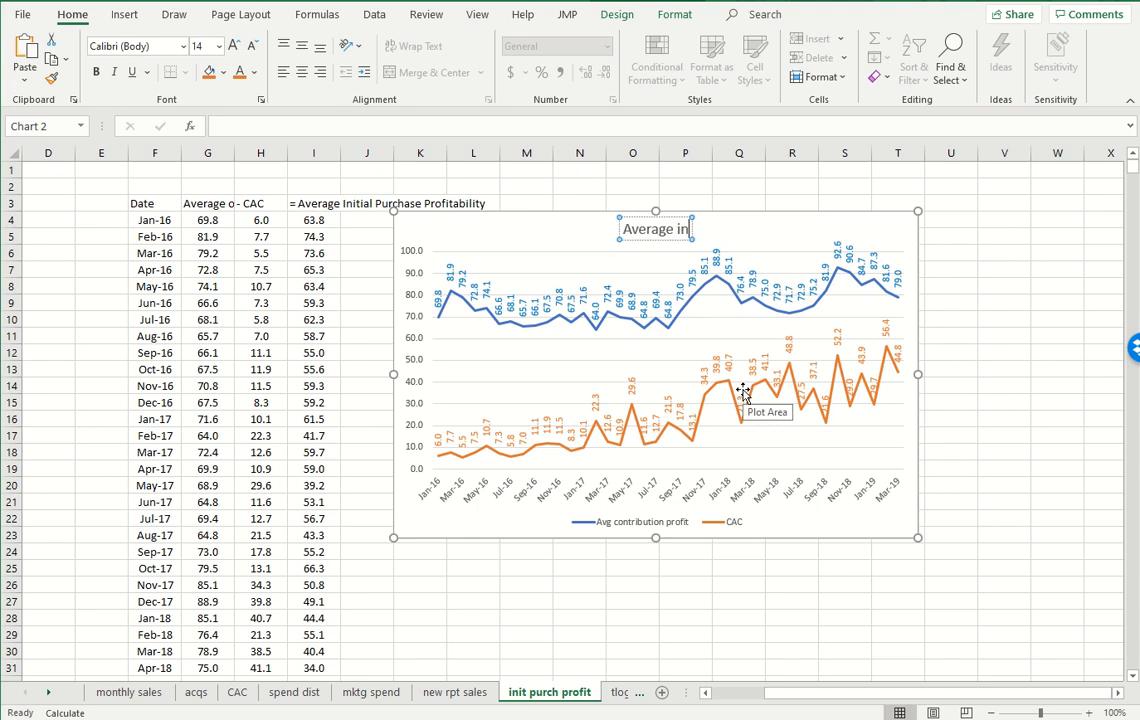
{"action": "type", "text": "itial purch"}
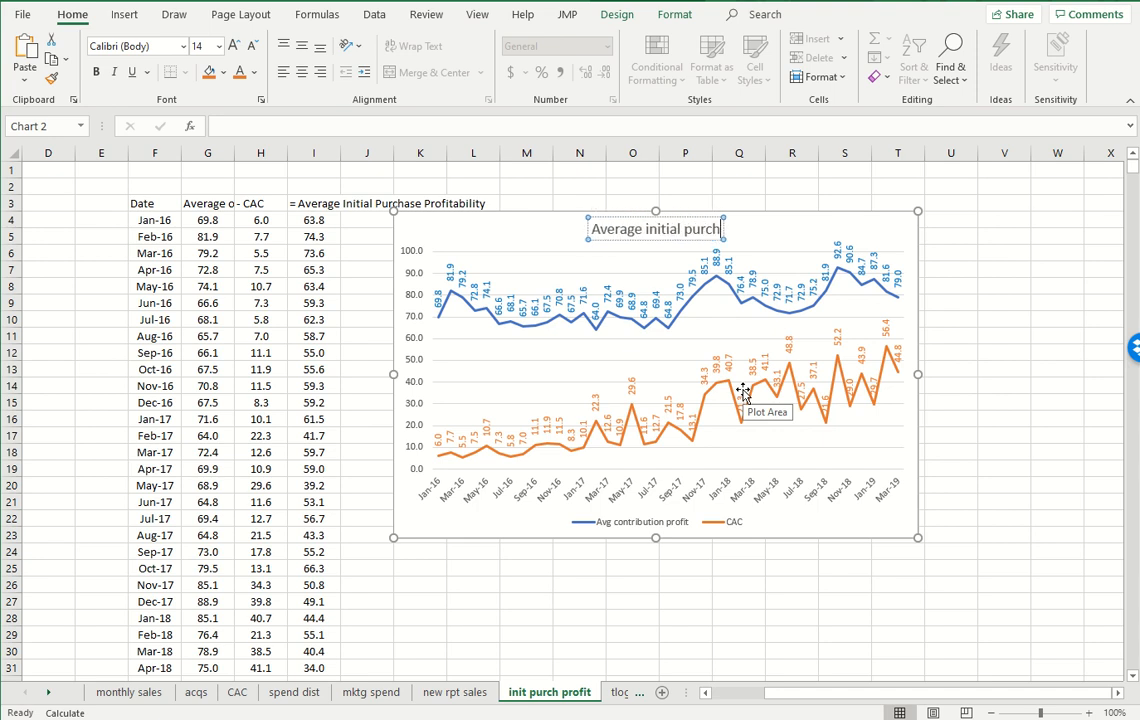
{"action": "type", "text": "ase contribution p"}
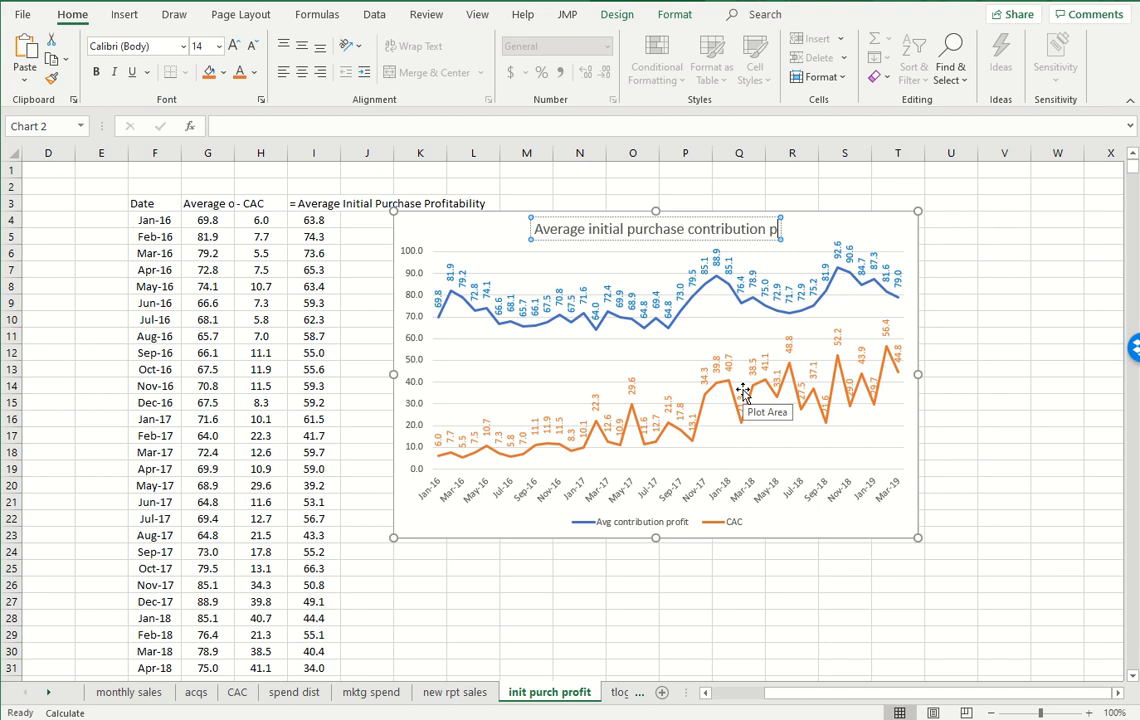
{"action": "type", "text": "rofit vs CAC"}
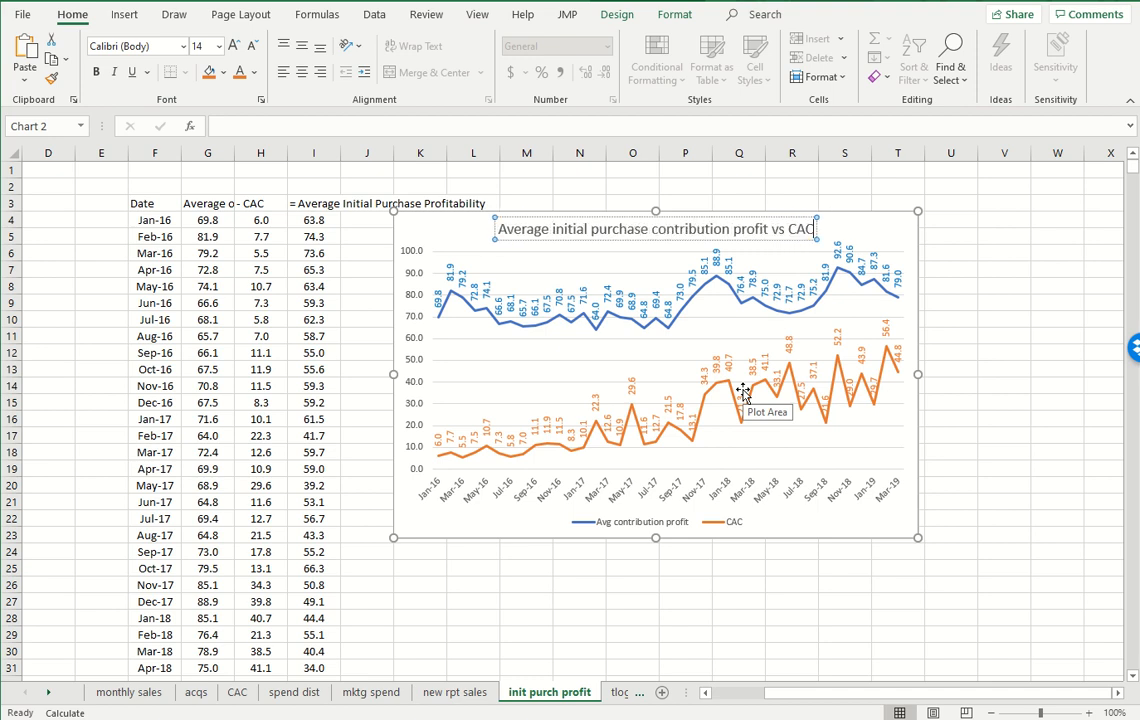
{"action": "left_click", "coordinate": [985, 420]}
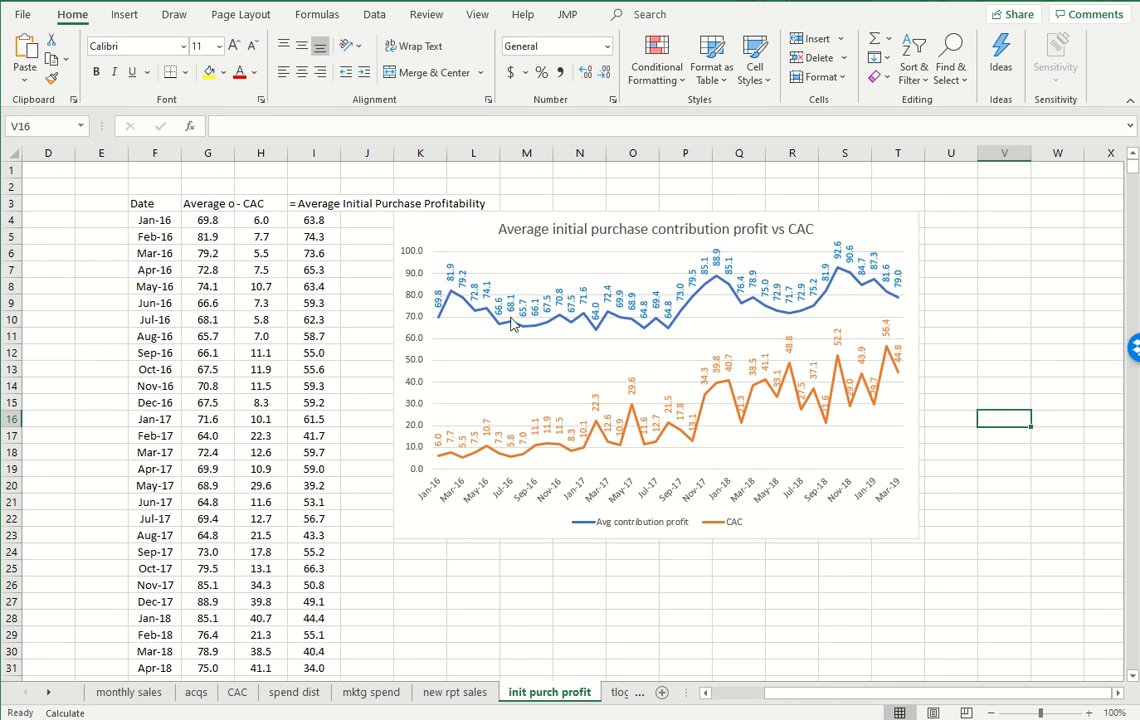
- Copy the contribution profit vs CAC chart and paste the duplicate directly below it at cell K24
{"action": "left_click", "coordinate": [419, 229]}
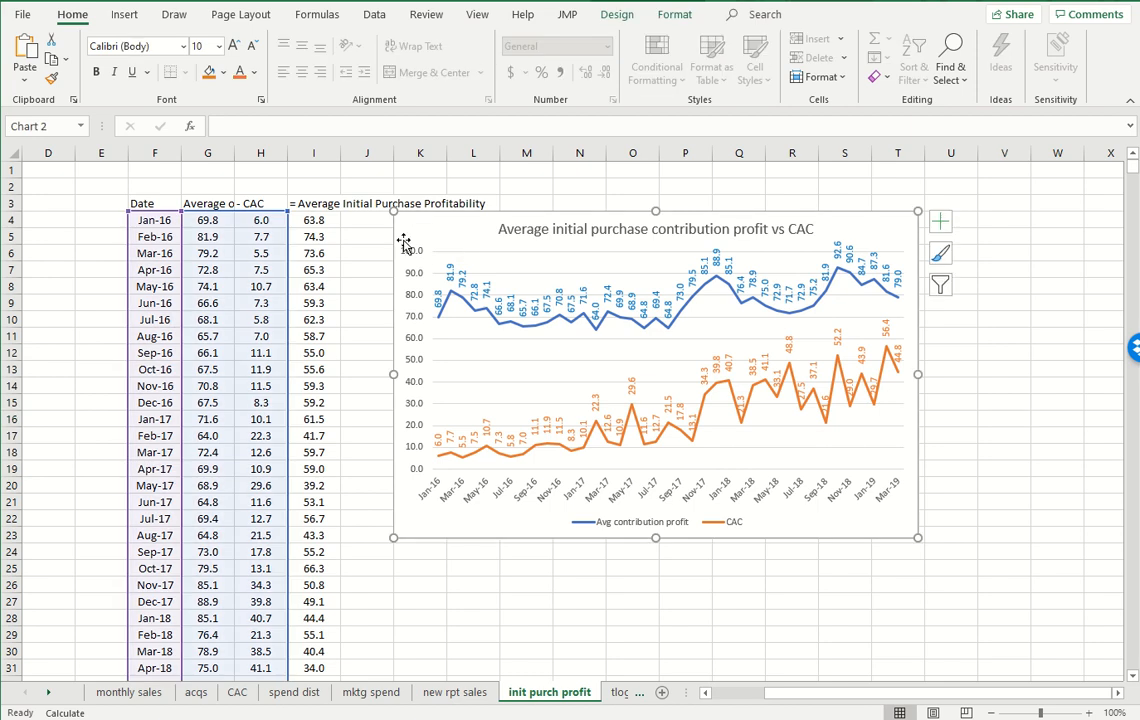
{"action": "key", "text": "ctrl+c"}
{"action": "left_click", "coordinate": [416, 553]}
{"action": "key", "text": "ctrl+v"}
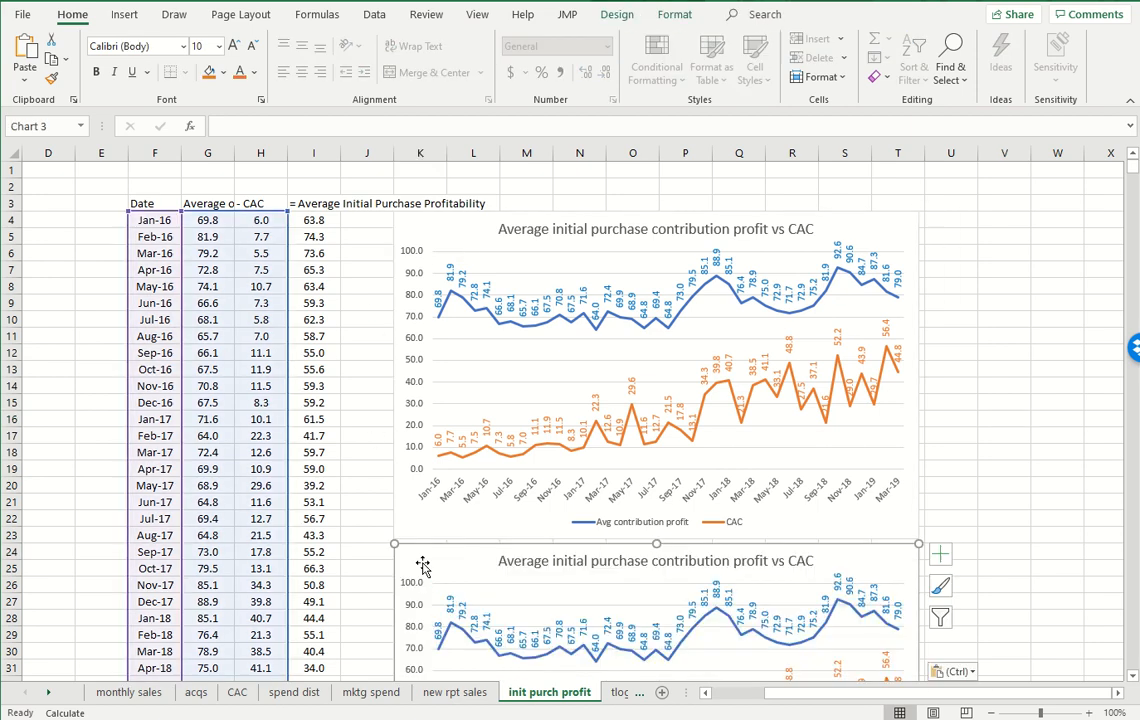
- Rename the first series of the duplicated chart to "Avg init purchase profit" in its data source
{"action": "scroll", "coordinate": [395, 476], "scroll_direction": "down", "scroll_amount": 2}
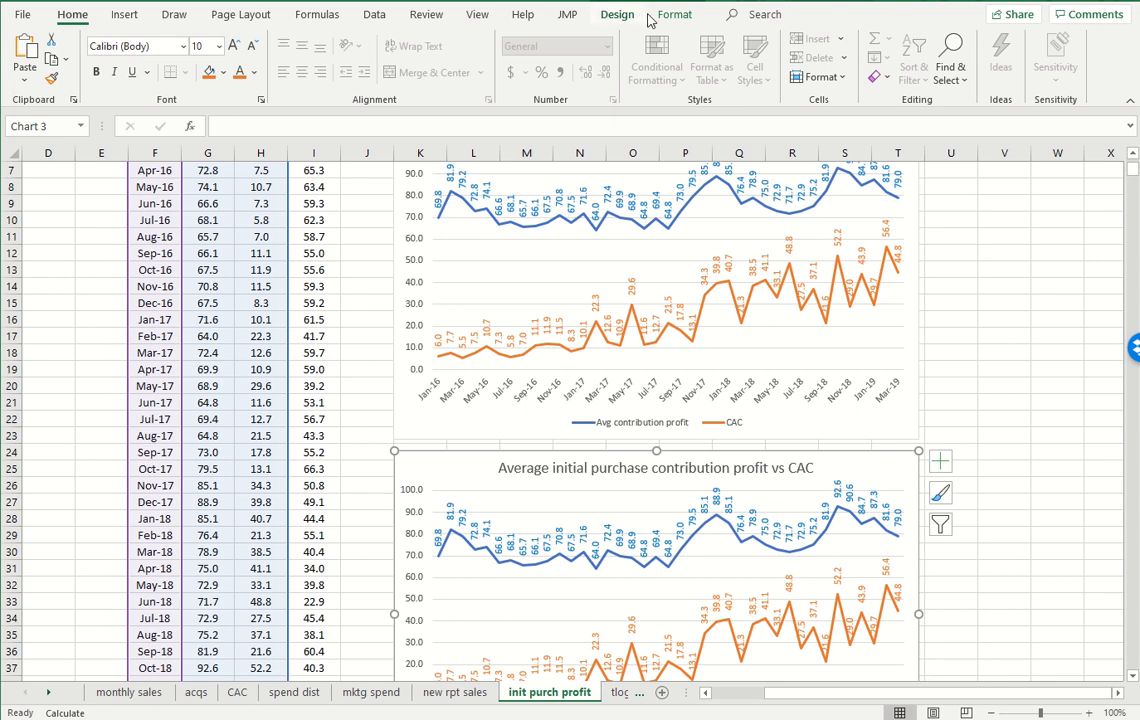
{"action": "left_click", "coordinate": [617, 14]}
{"action": "left_click", "coordinate": [847, 66]}
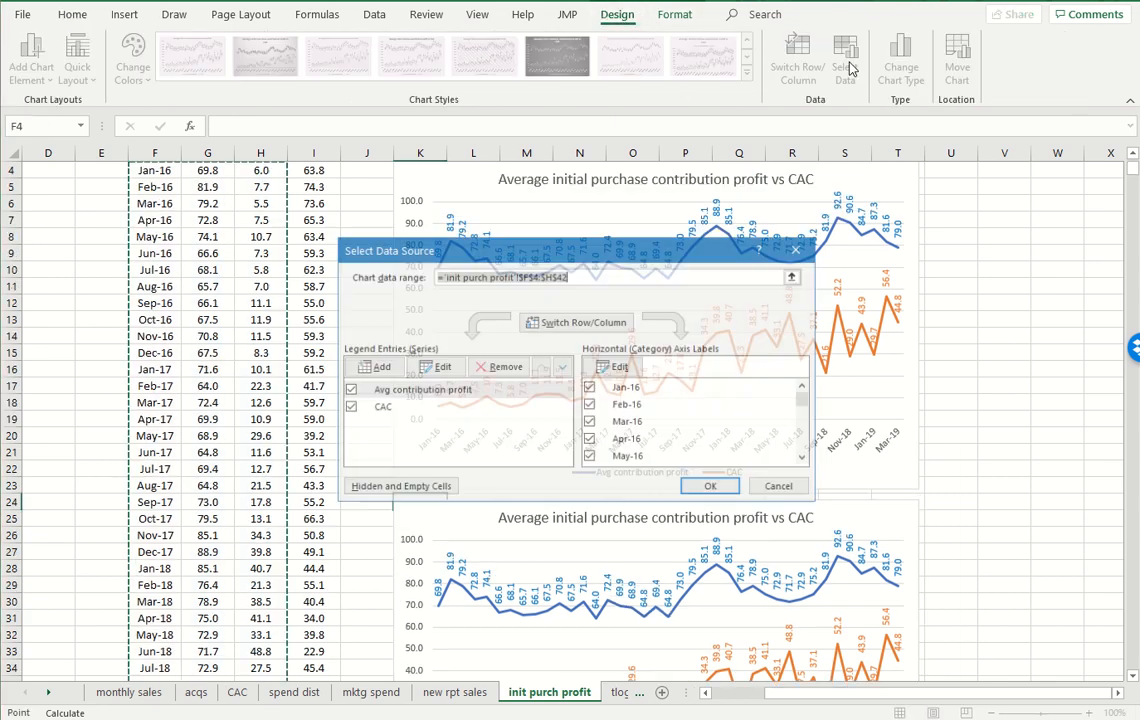
{"action": "left_click", "coordinate": [405, 390]}
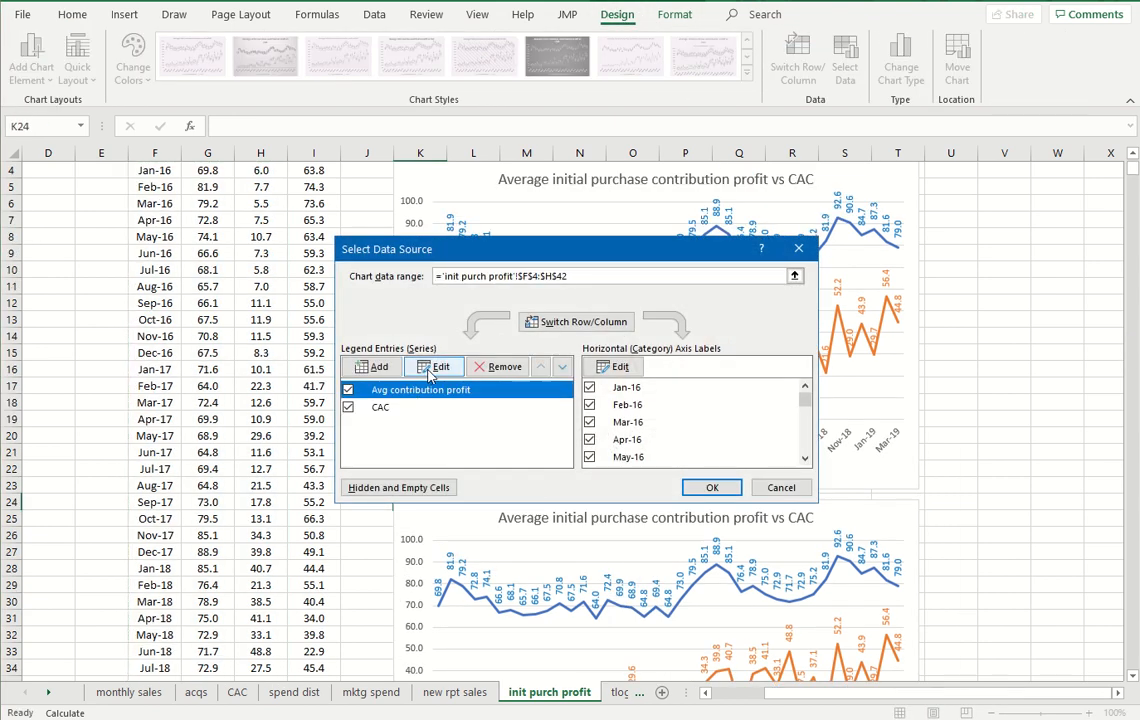
{"action": "left_click", "coordinate": [434, 367]}
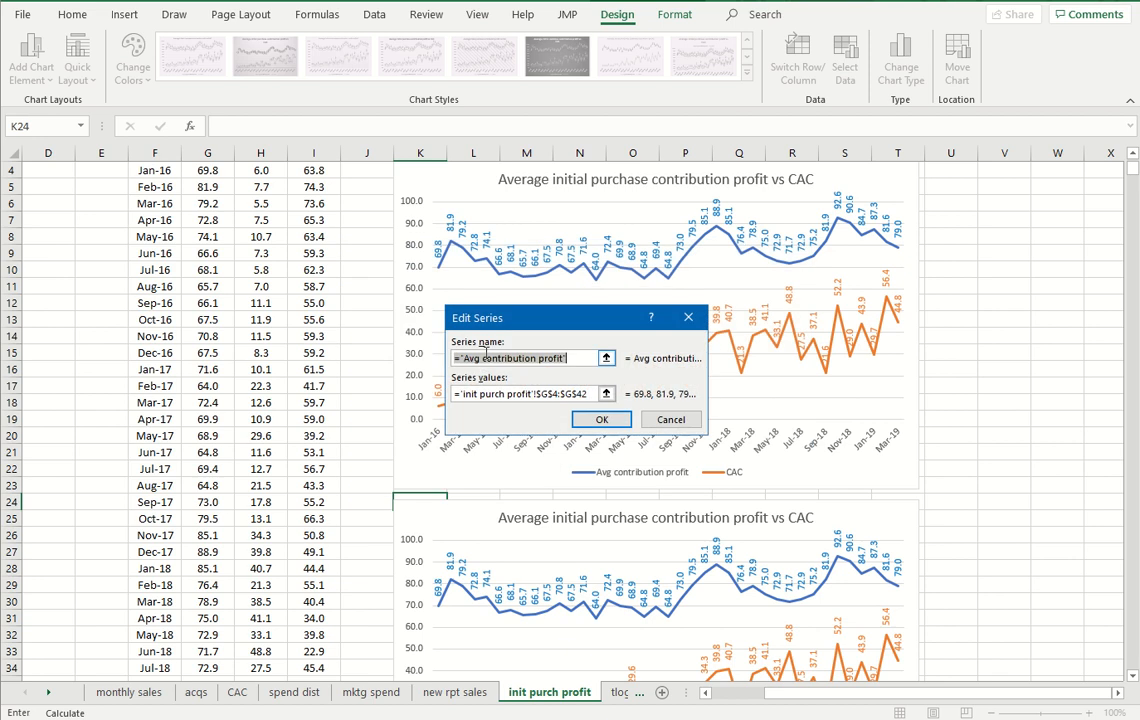
{"action": "left_click_drag", "start_coordinate": [484, 358], "coordinate": [571, 358]}
{"action": "type", "text": "init purchase"}
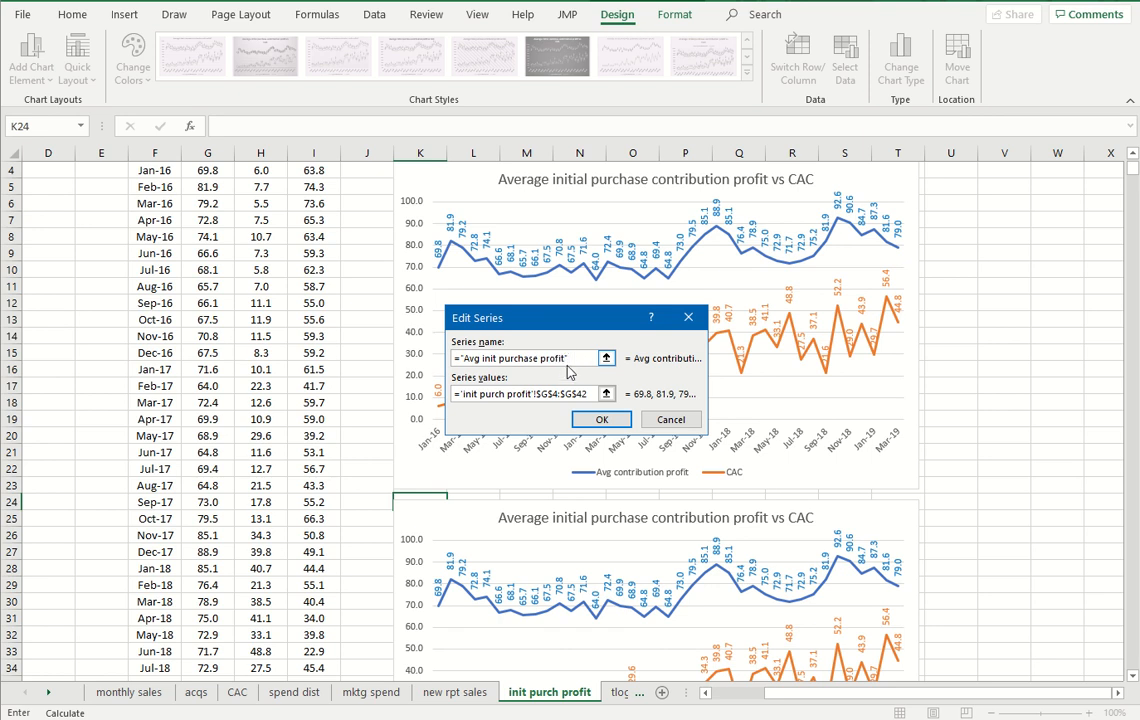
- Set the values of the Avg init purchase profit series to I4:I42 and apply the data source change
{"action": "left_click_drag", "start_coordinate": [594, 393], "coordinate": [255, 383]}
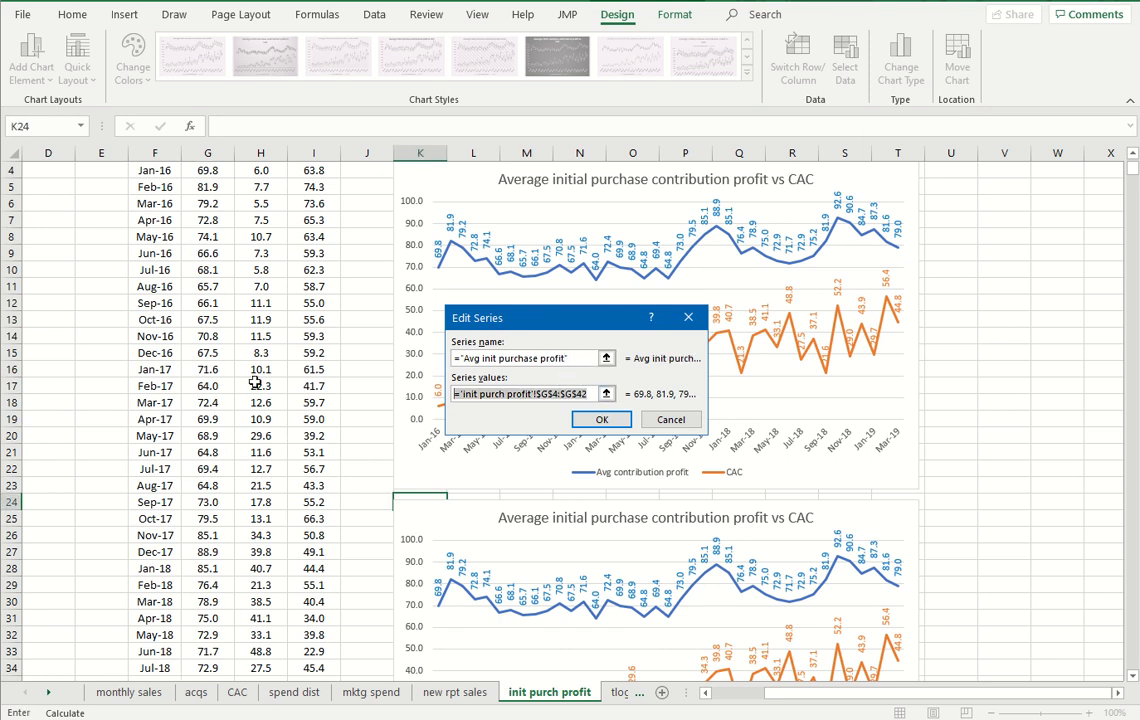
{"action": "scroll", "coordinate": [255, 383], "scroll_direction": "up", "scroll_amount": 1}
{"action": "left_click", "coordinate": [310, 219]}
{"action": "key", "text": "ctrl+shift+Down"}
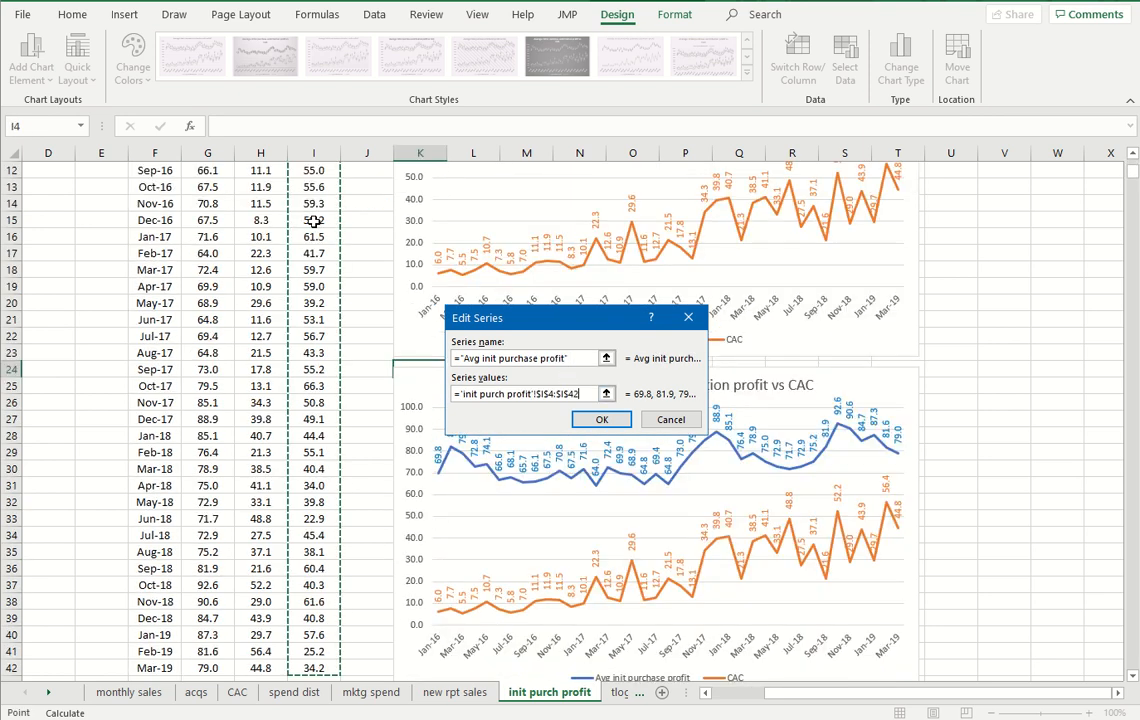
{"action": "key", "text": "Return"}
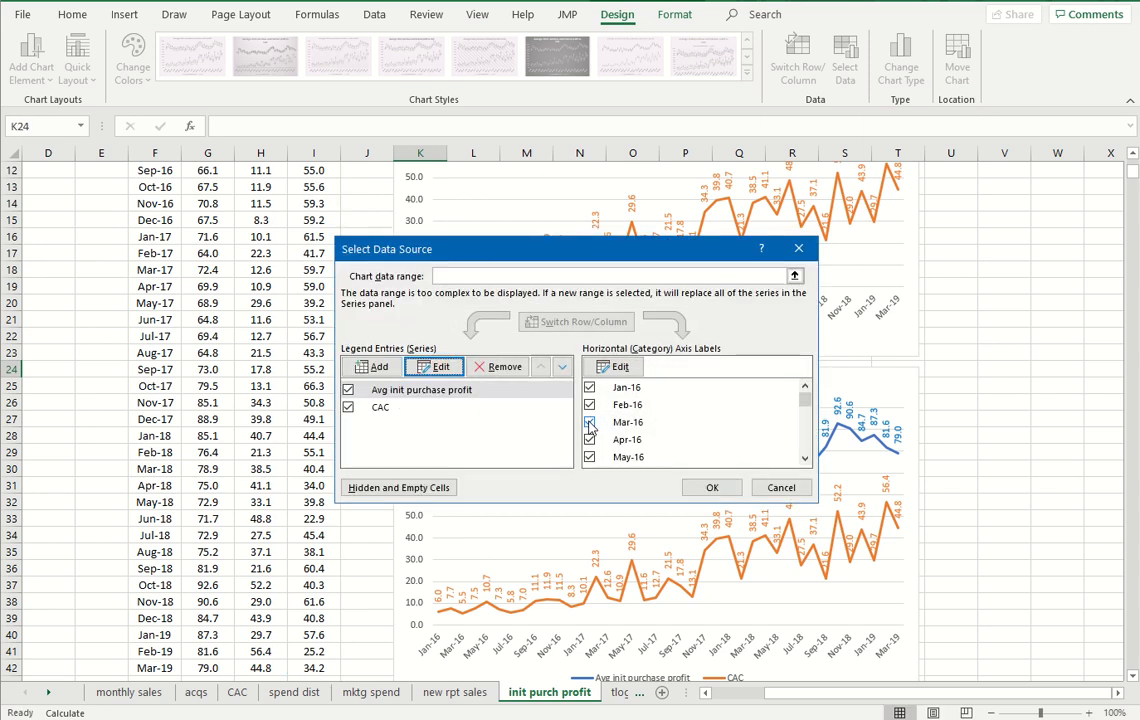
{"action": "left_click", "coordinate": [708, 488]}
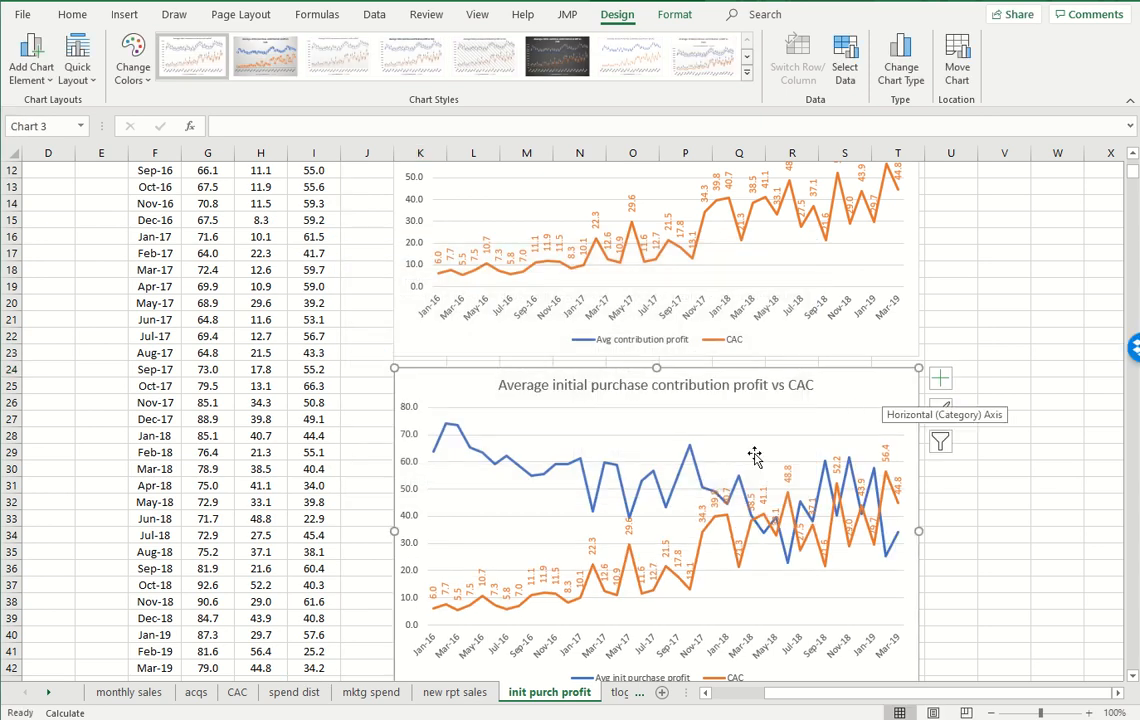
{"action": "left_click", "coordinate": [992, 320]}
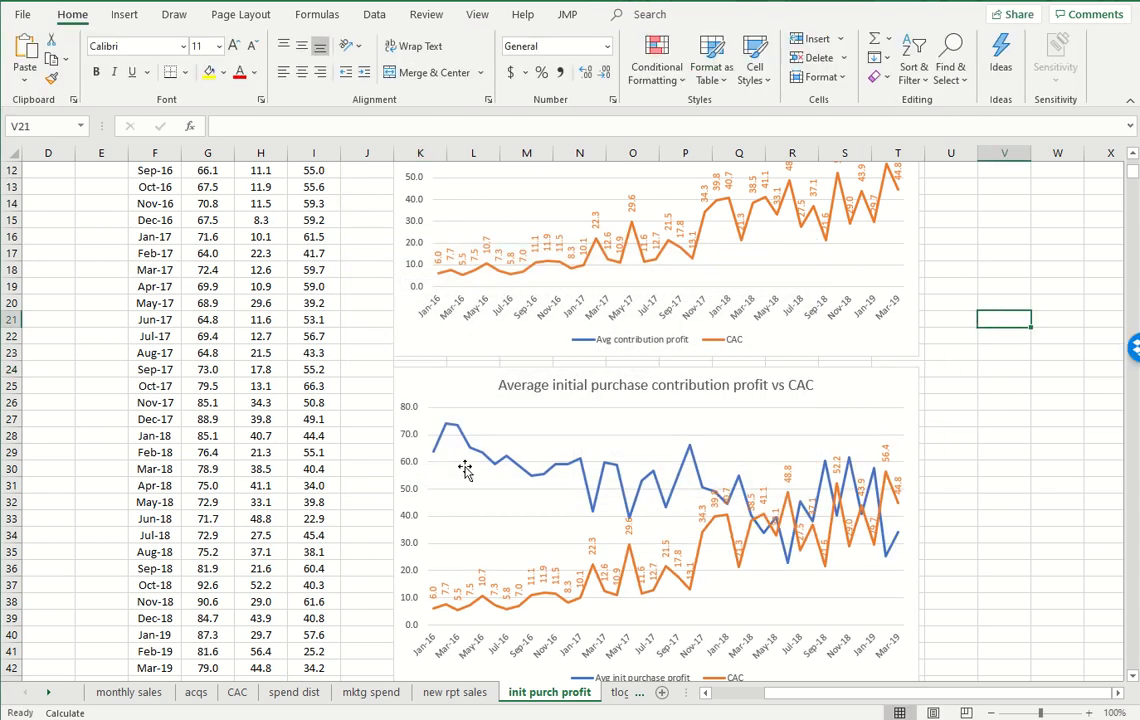
- Delete the CAC data labels in the lower chart and add data labels to the Avg init purchase profit line
{"action": "left_click", "coordinate": [628, 533]}
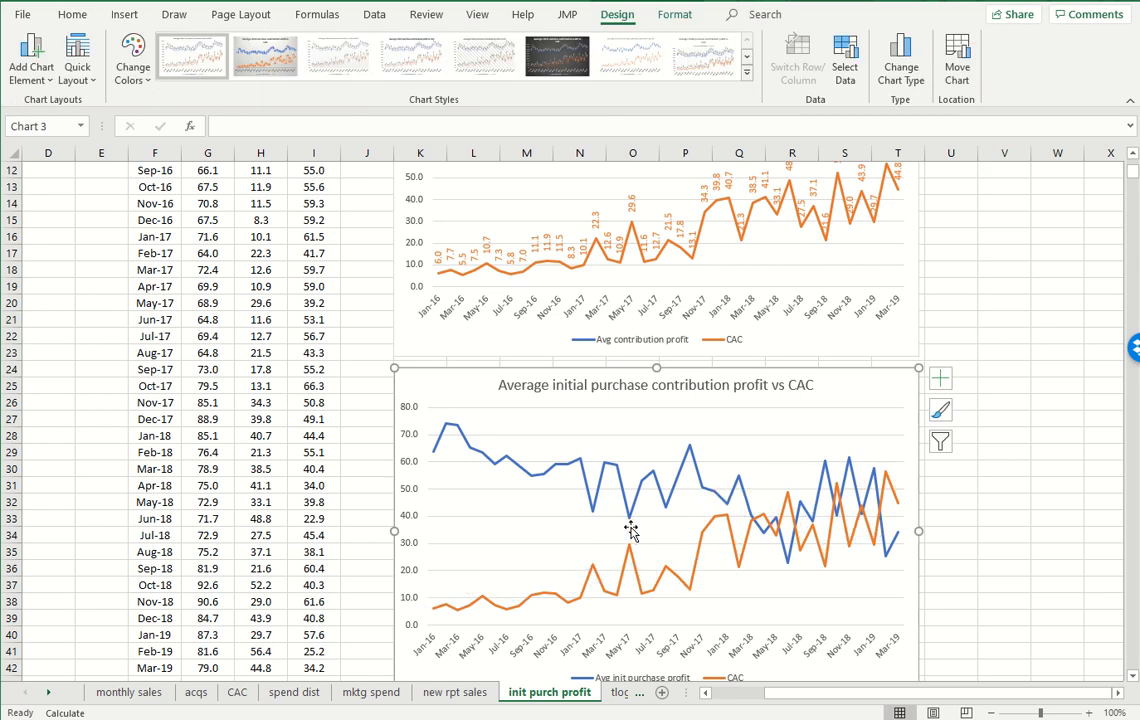
{"action": "left_click", "coordinate": [618, 476]}
{"action": "right_click", "coordinate": [618, 476]}
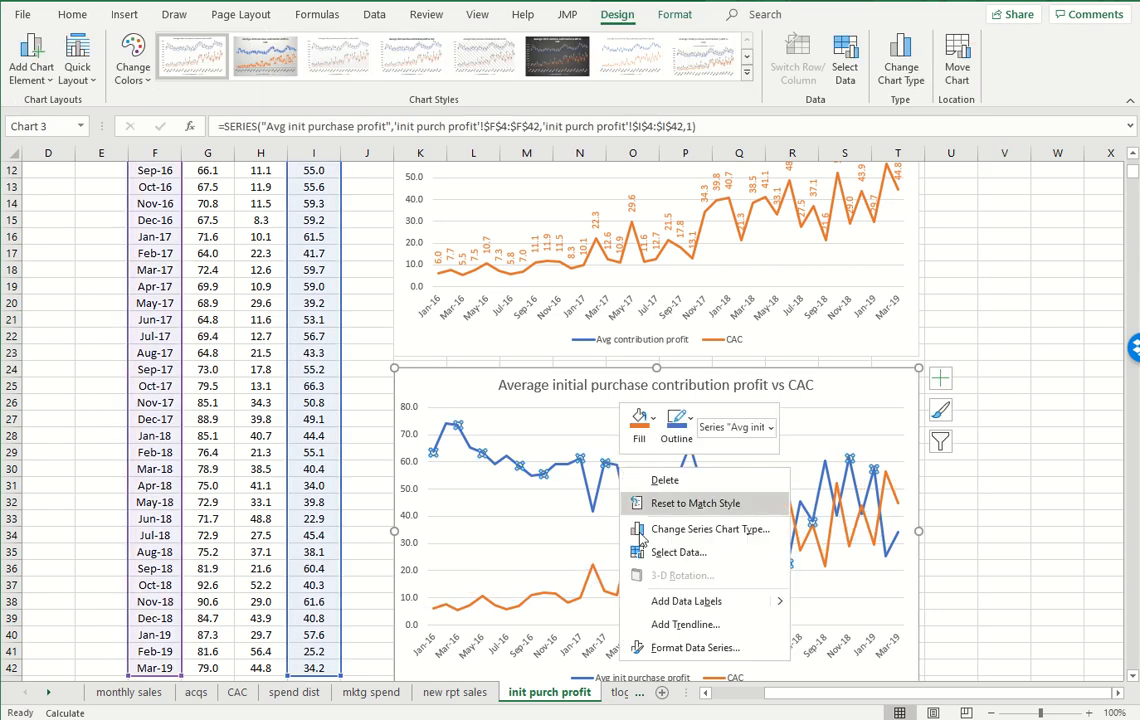
{"action": "left_click", "coordinate": [680, 601]}
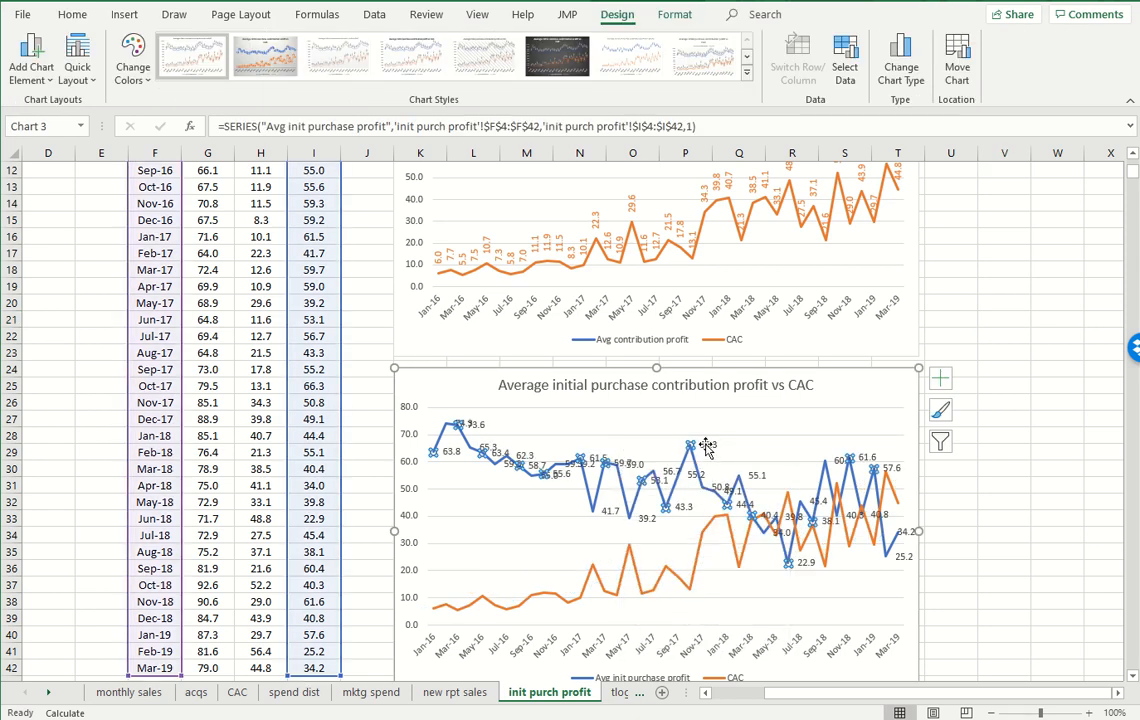
- Color the Avg init purchase profit data labels standard blue
{"action": "left_click", "coordinate": [707, 446]}
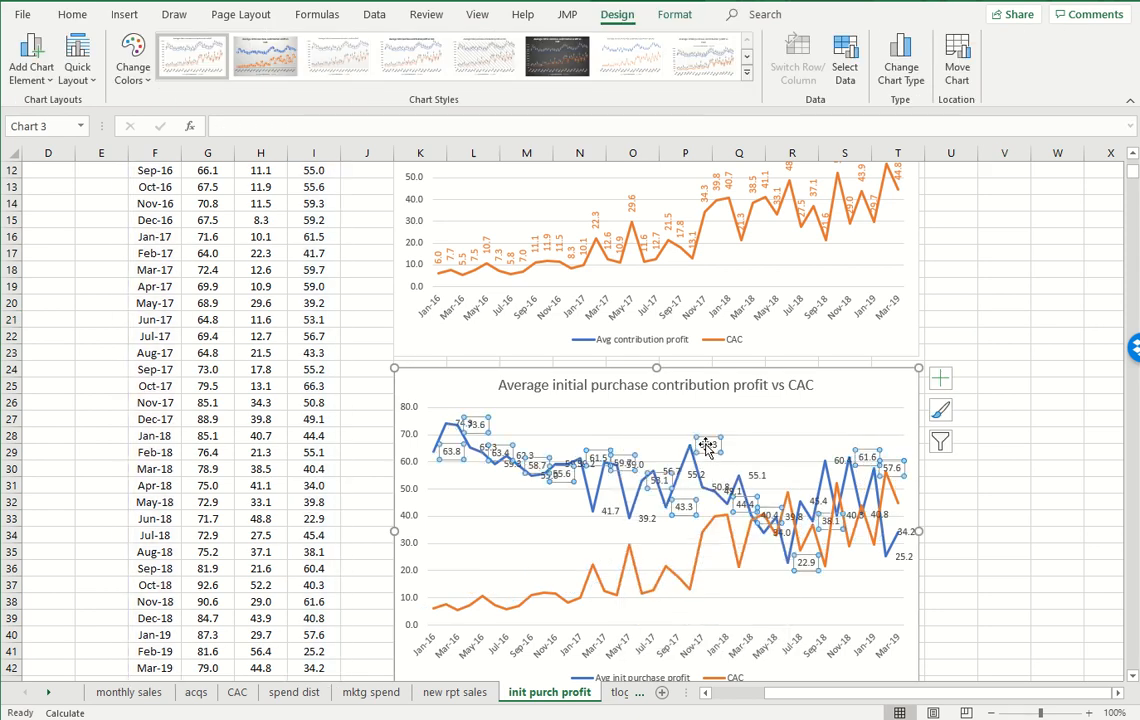
{"action": "left_click", "coordinate": [72, 14]}
{"action": "left_click", "coordinate": [254, 72]}
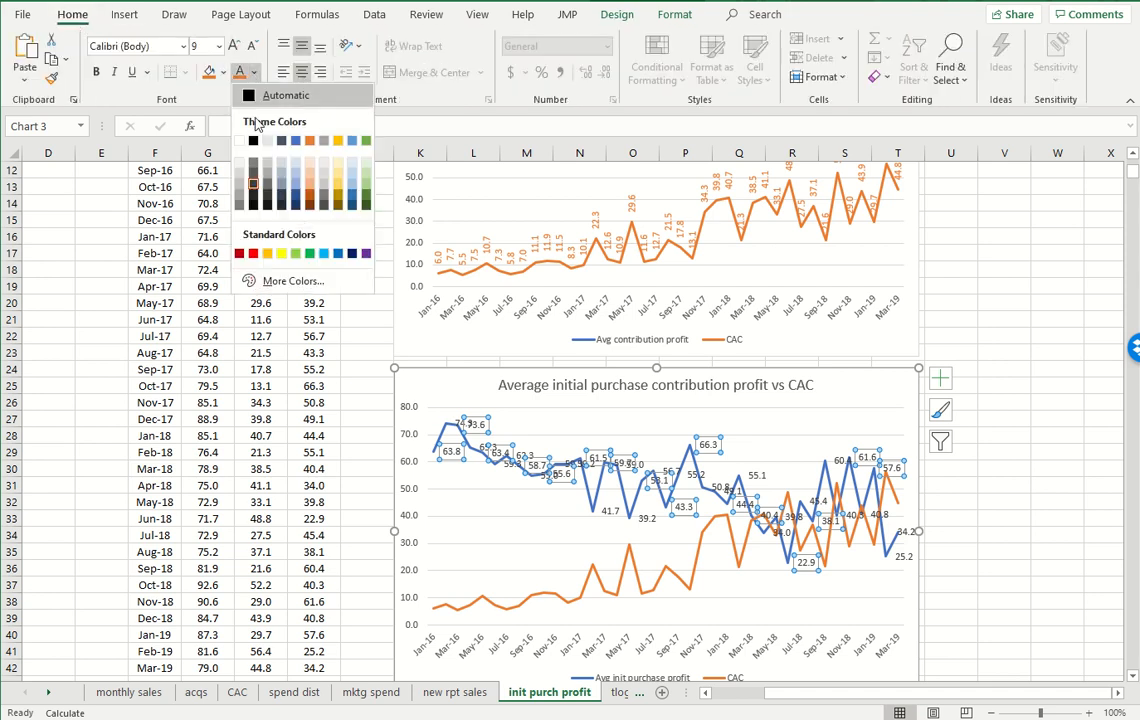
{"action": "left_click", "coordinate": [337, 254]}
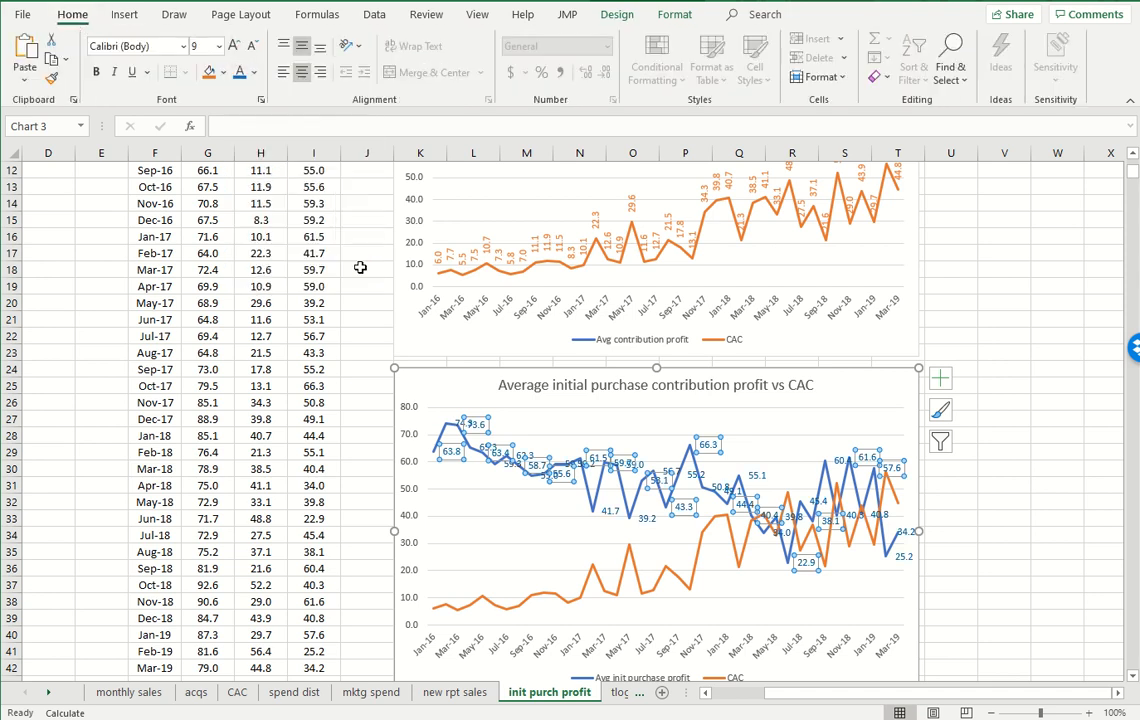
- Position the Avg init purchase profit data labels above the points and rotate their text to -90° so it reads upwards
{"action": "right_click", "coordinate": [590, 440]}
{"action": "key", "text": "Escape"}
{"action": "key", "text": "ctrl+1"}
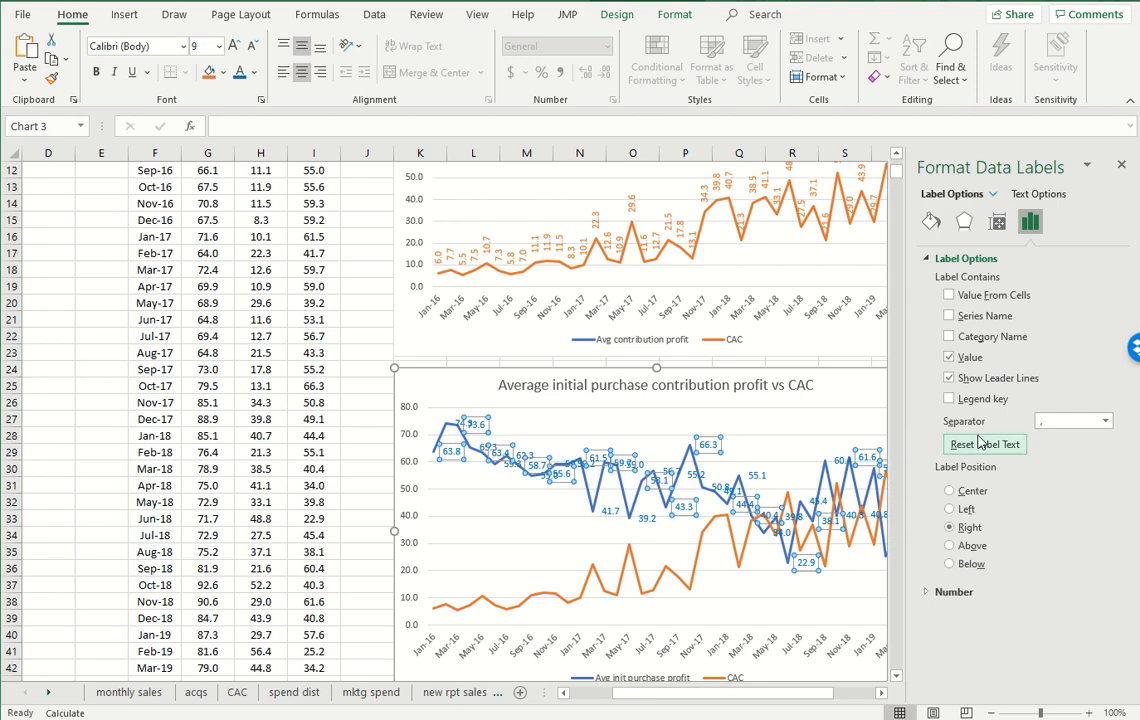
{"action": "left_click", "coordinate": [960, 549]}
{"action": "left_click", "coordinate": [997, 220]}
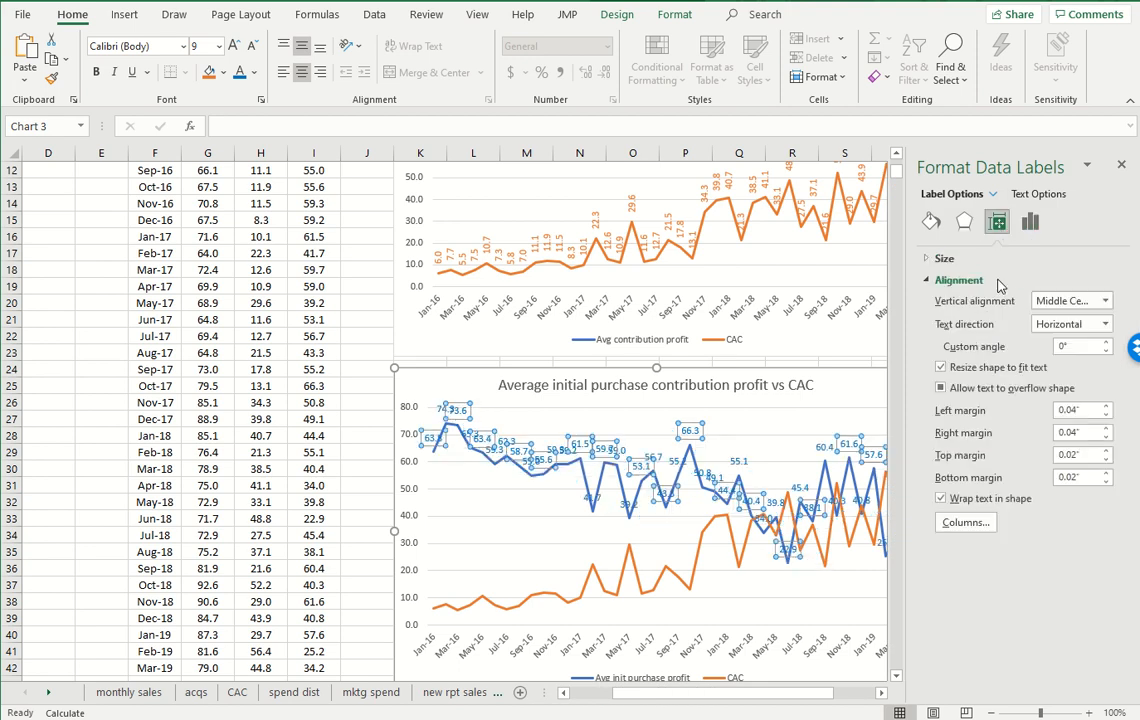
{"action": "left_click", "coordinate": [1072, 323]}
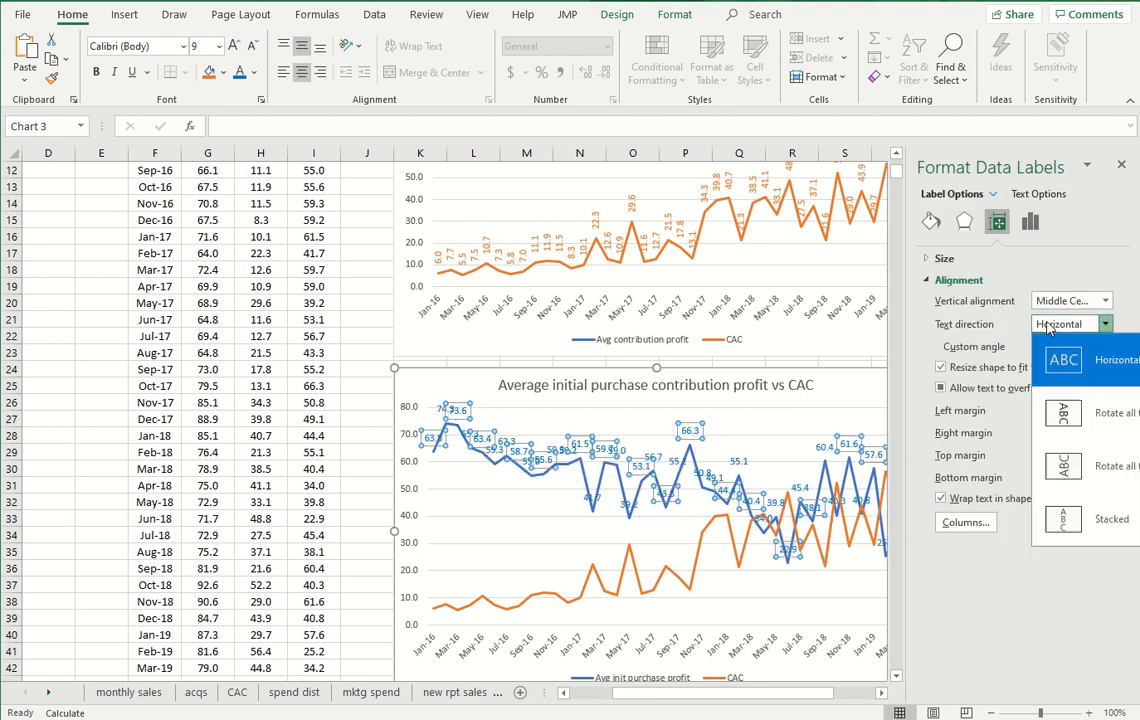
{"action": "left_click", "coordinate": [1065, 466]}
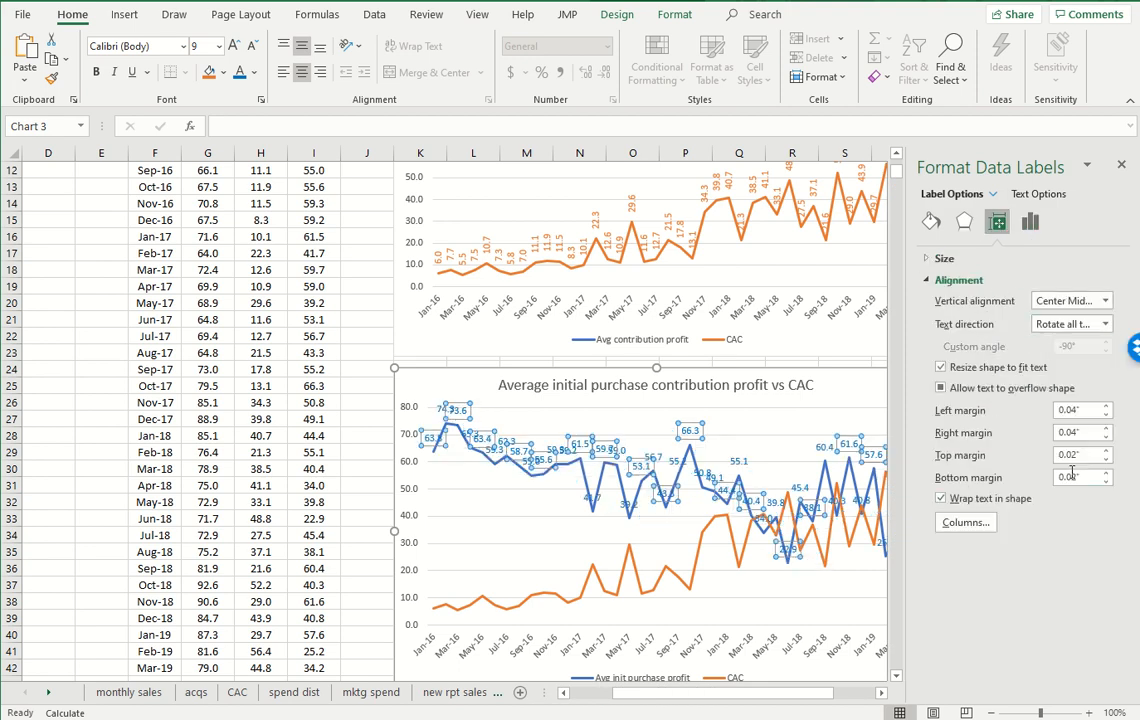
{"action": "left_click", "coordinate": [1121, 164]}
{"action": "left_click", "coordinate": [318, 419]}
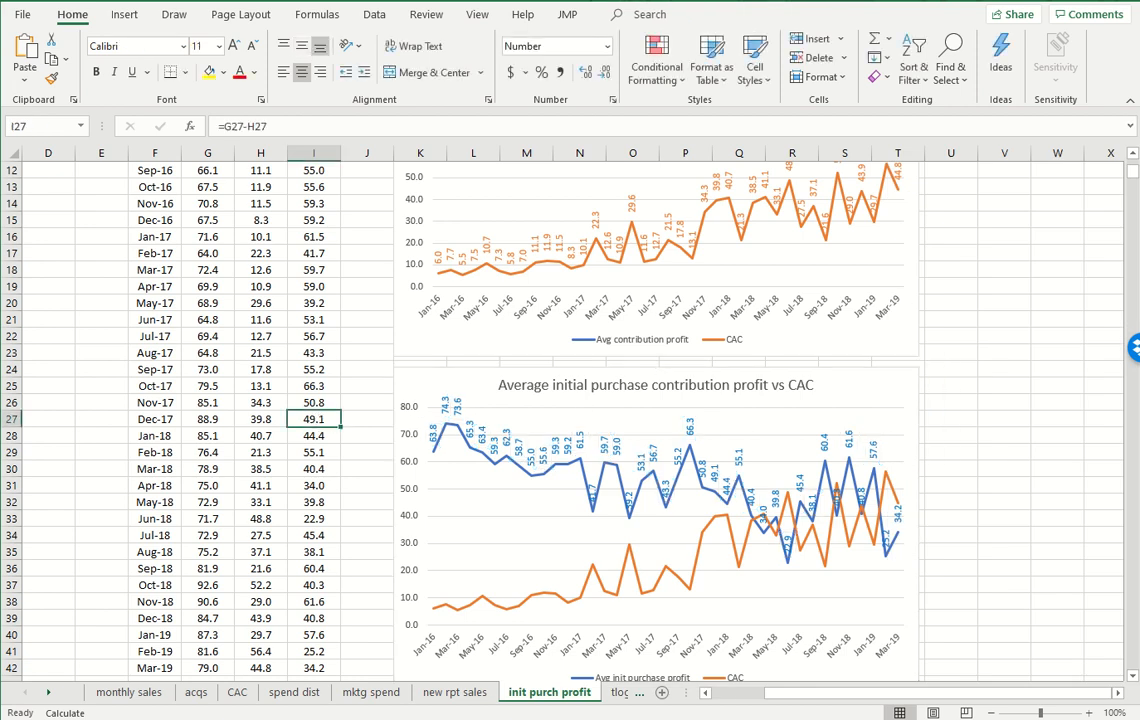